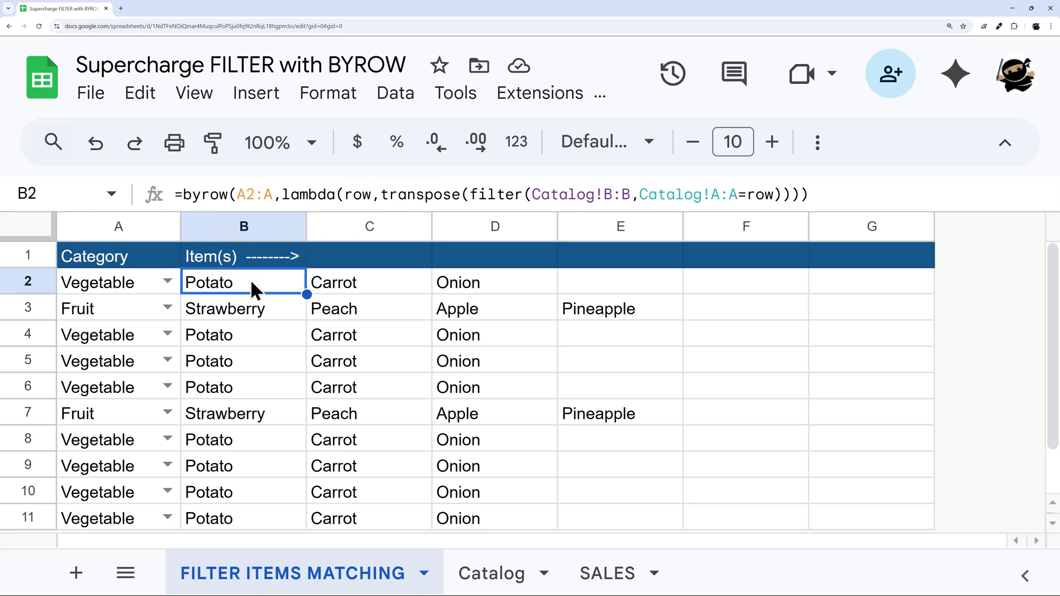
Review B2's BYROW formula and its spilled item results without changing anything.
left_click_drag(179, 194, 849, 232)
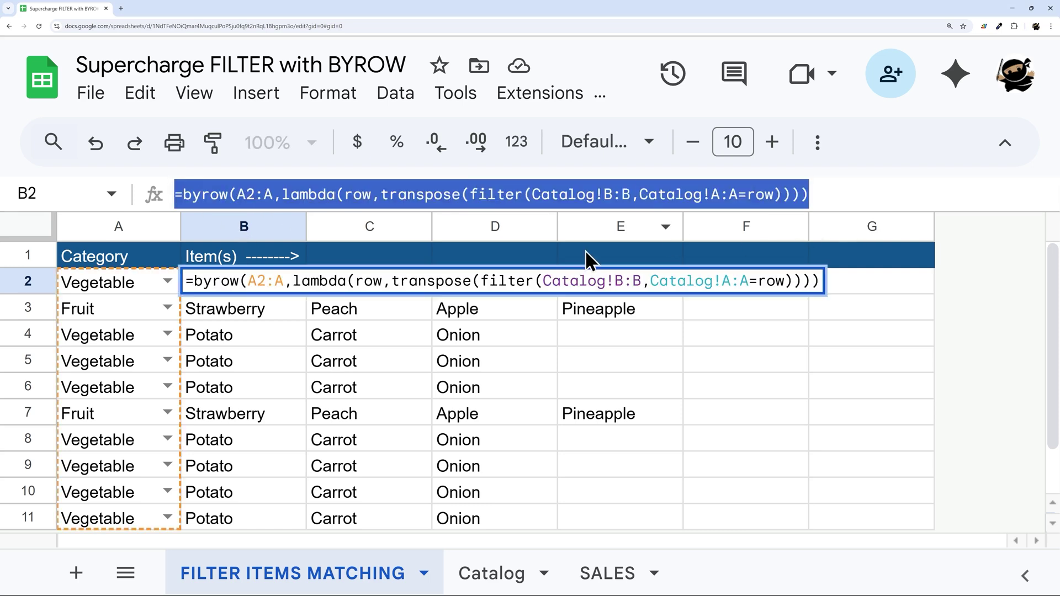
key("Escape")
left_click_drag(249, 314, 246, 495)
On the SALES sheet, review Jim's monthly sales and the Year Total Goal results.
left_click(605, 577)
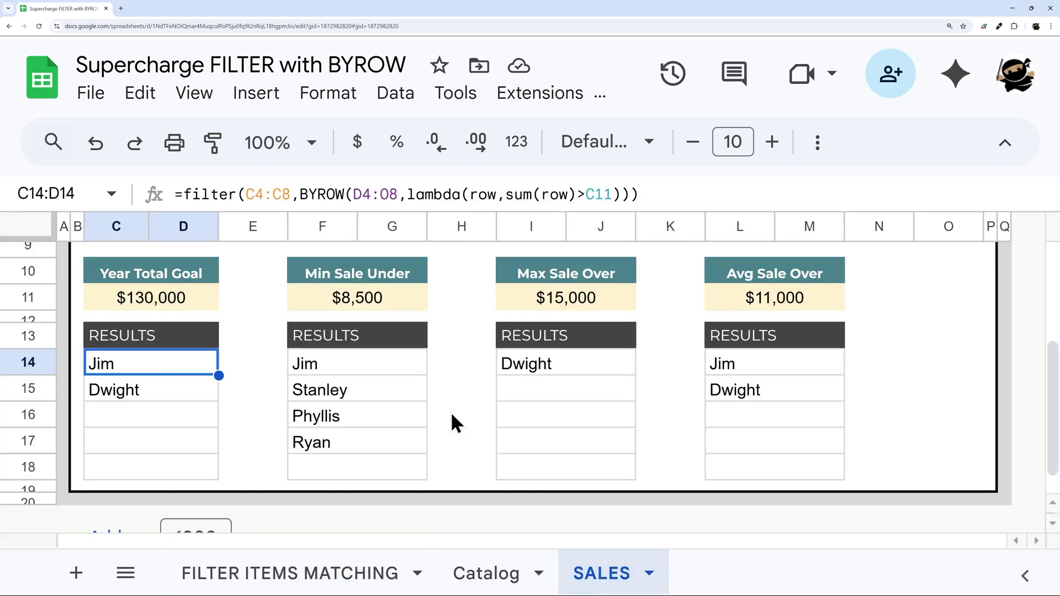
scroll(420, 381, "up", 3)
scroll(406, 368, "up", 1)
scroll(406, 369, "down", 2)
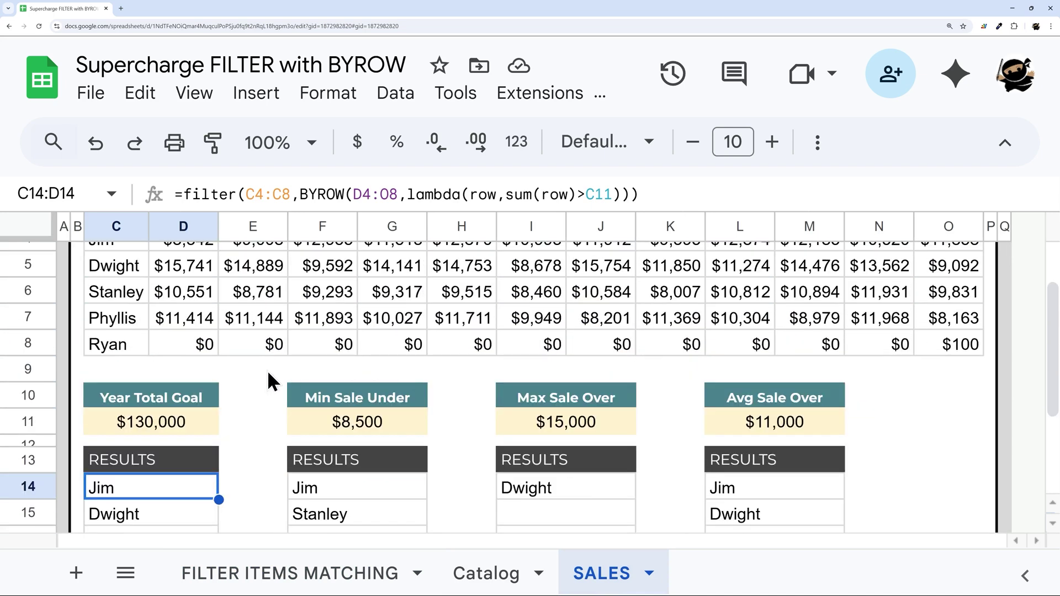
scroll(261, 381, "down", 1)
scroll(231, 369, "up", 3)
left_click_drag(167, 278, 950, 283)
scroll(270, 326, "down", 3)
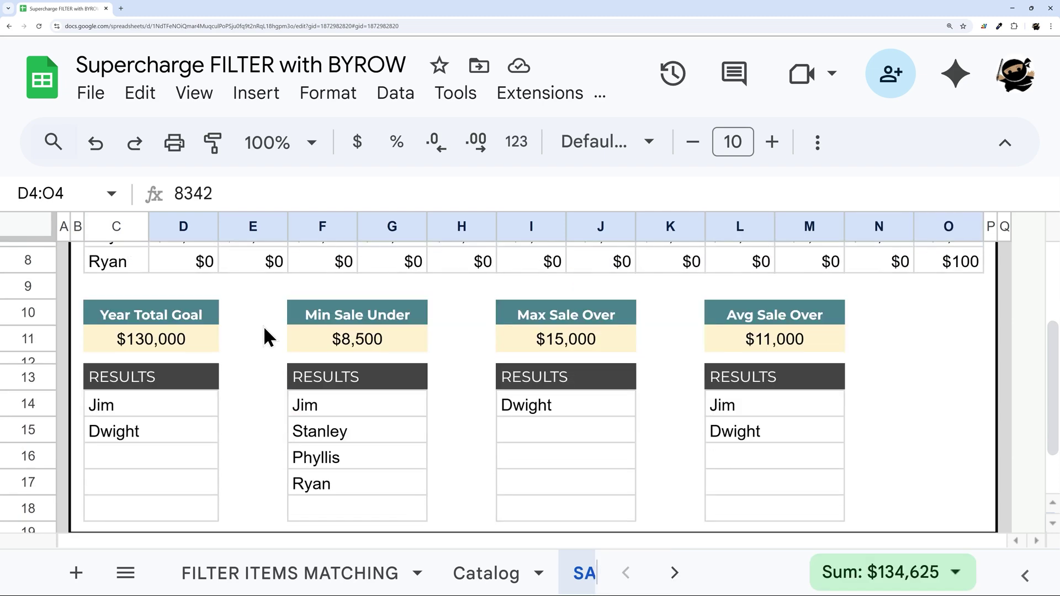
left_click(150, 408)
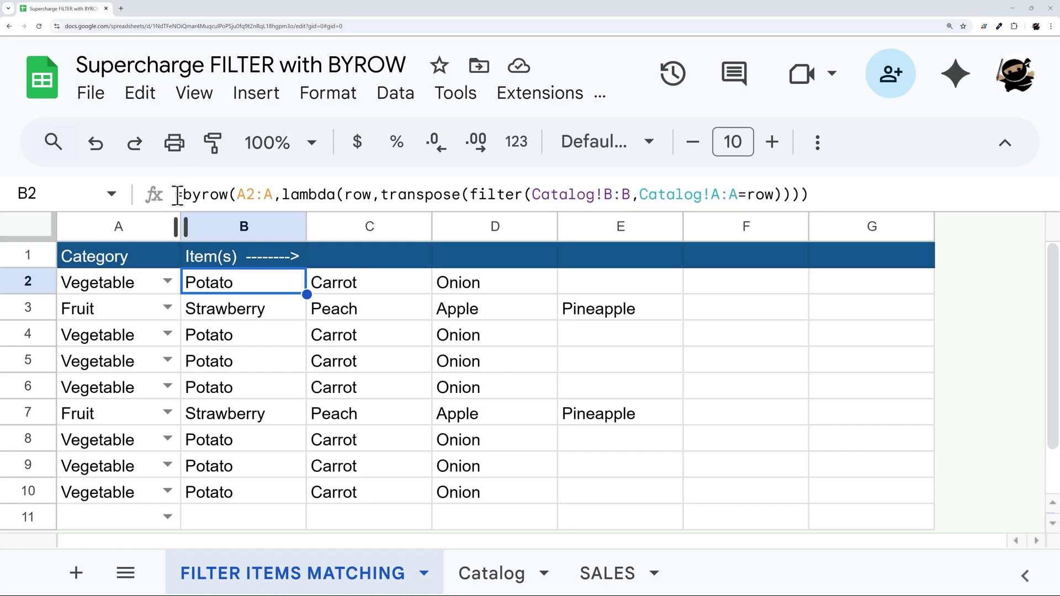
Highlight the formula's byrow part, A2:A range and lambda filter expression, then exit unchanged.
left_click_drag(177, 194, 235, 197)
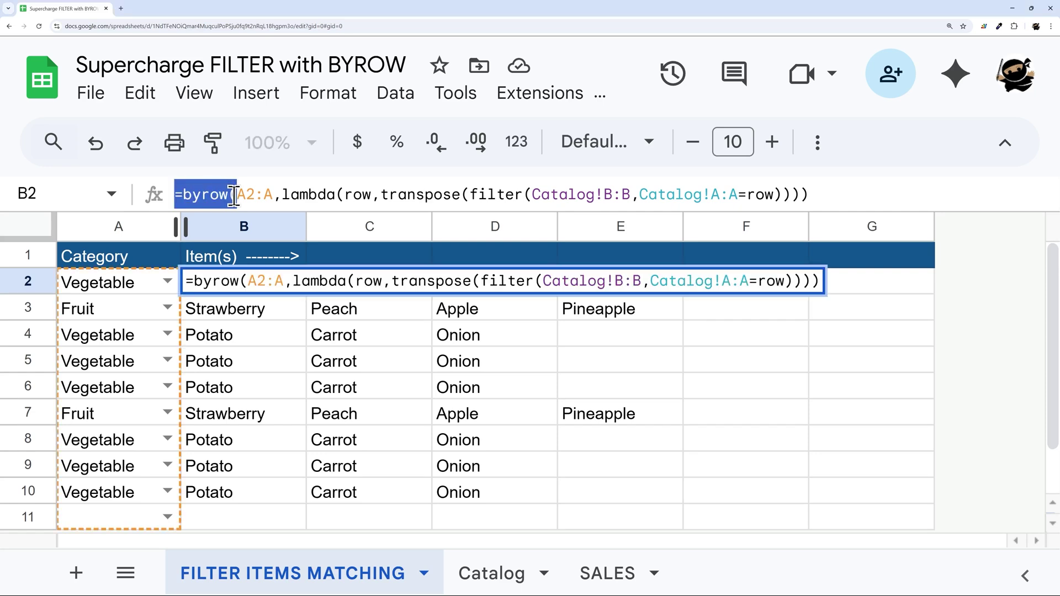
left_click(245, 194)
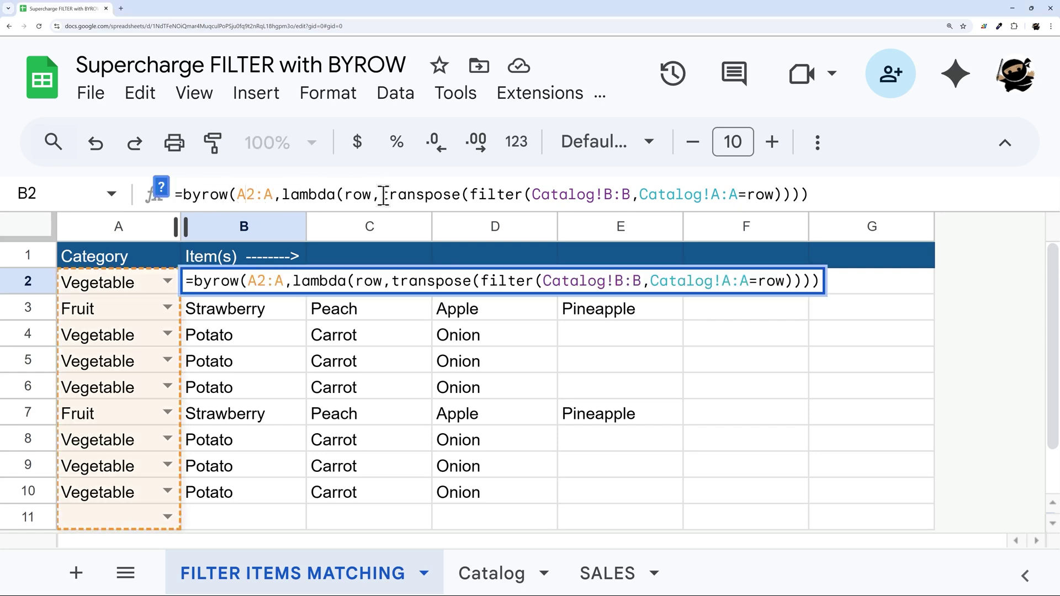
left_click_drag(469, 194, 787, 196)
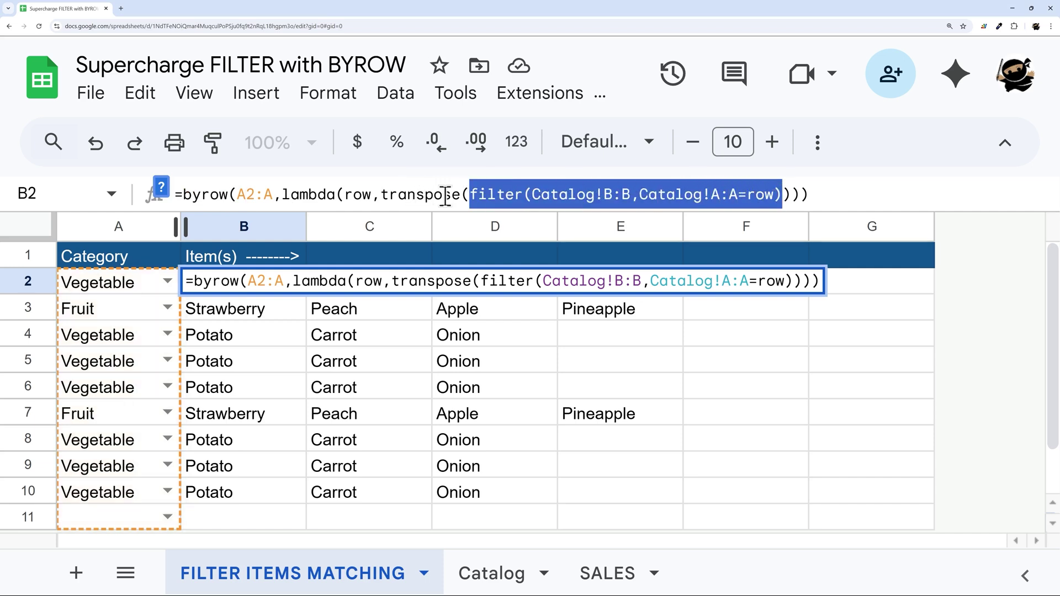
key("Escape")
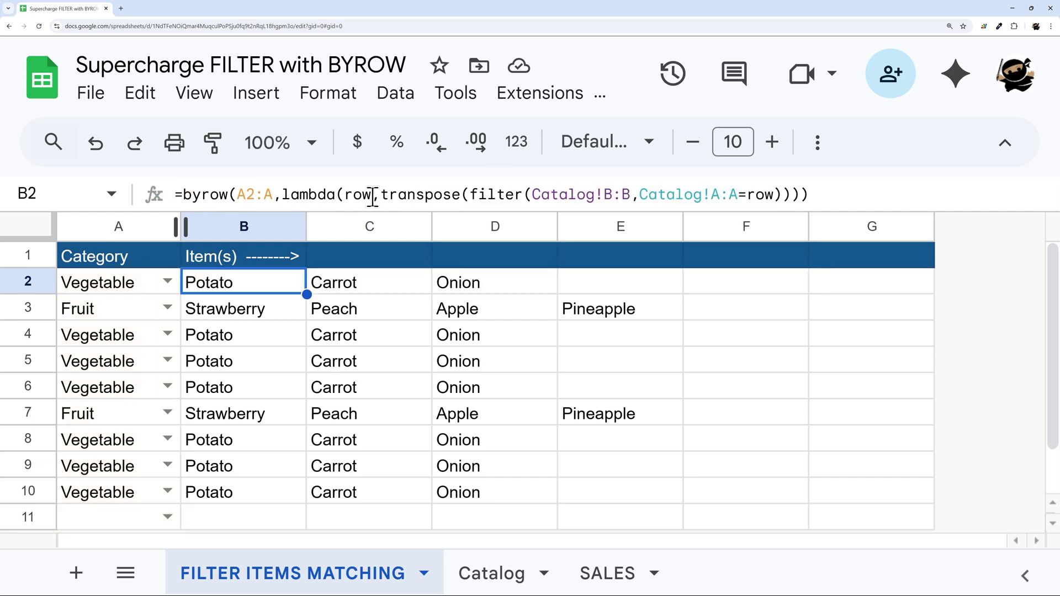
Select C14 on the SALES sheet and highlight its filter function and BYROW condition.
left_click(607, 574)
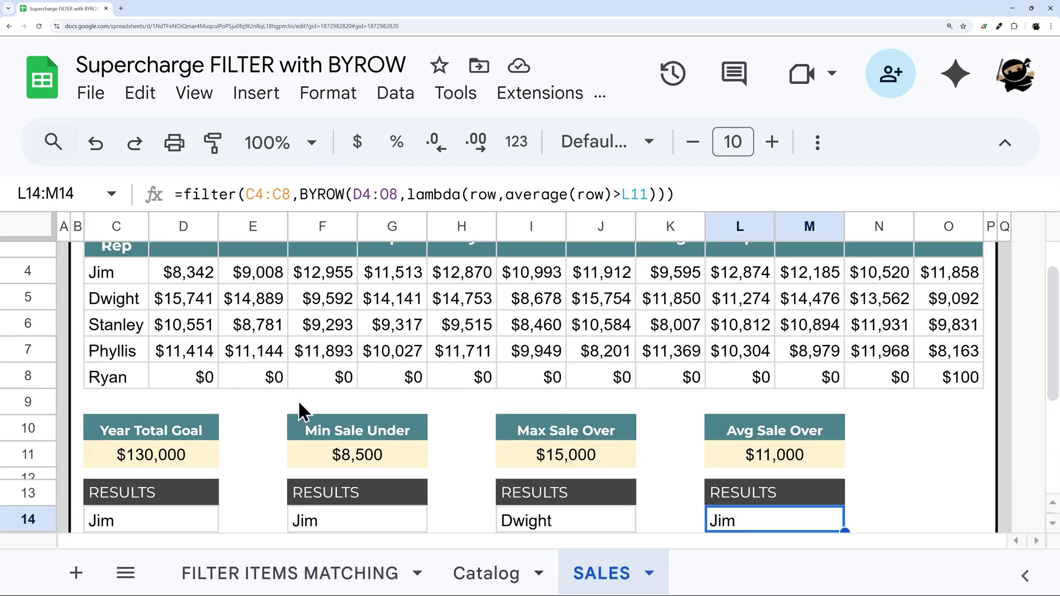
scroll(158, 431, "down", 3)
left_click(159, 432)
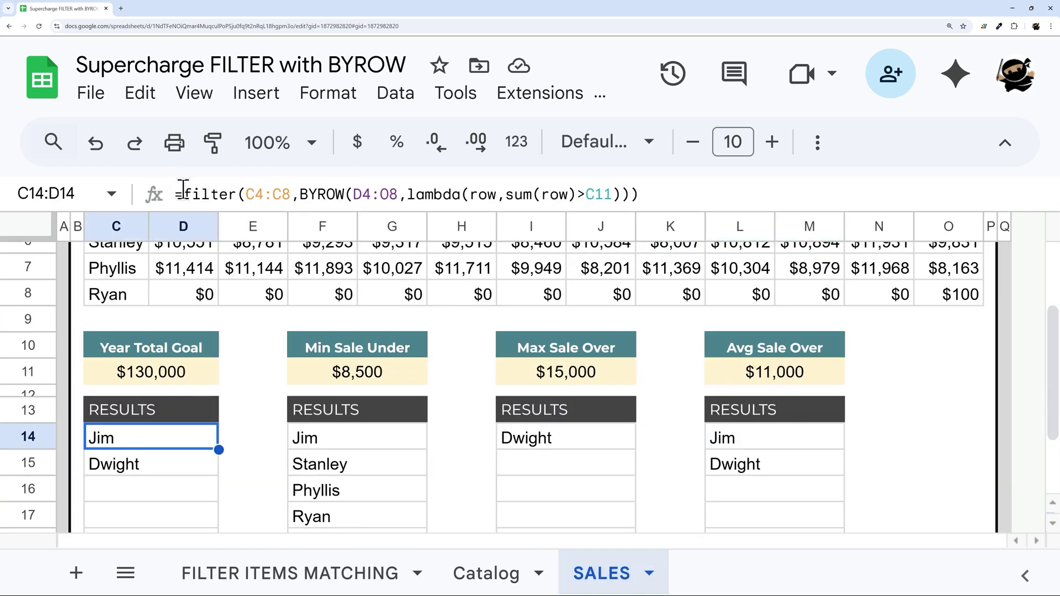
left_click_drag(182, 190, 239, 189)
scroll(228, 326, "up", 5)
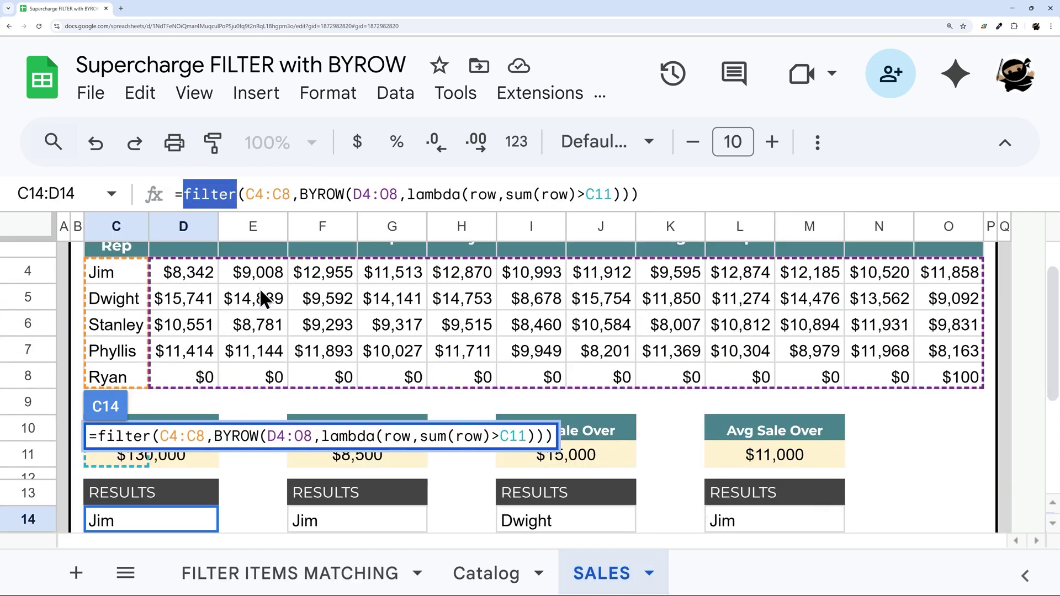
left_click(298, 194)
left_click_drag(300, 195, 621, 195)
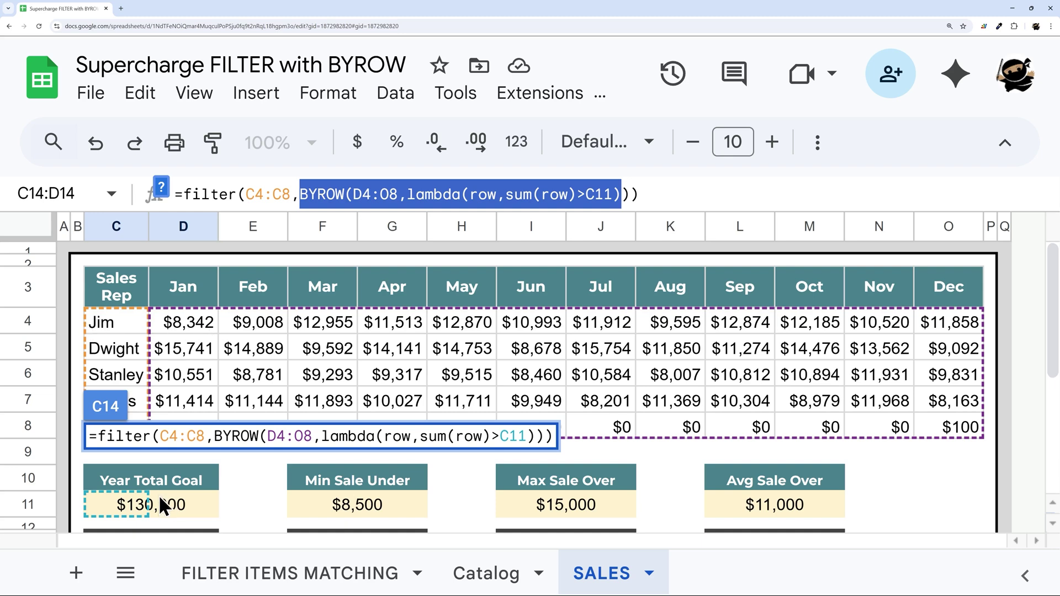
key("Escape")
Compare Jim's monthly sales to the $130,000 goal and highlight sum(row) in C14's condition.
left_click_drag(188, 320, 945, 326)
scroll(331, 403, "down", 1)
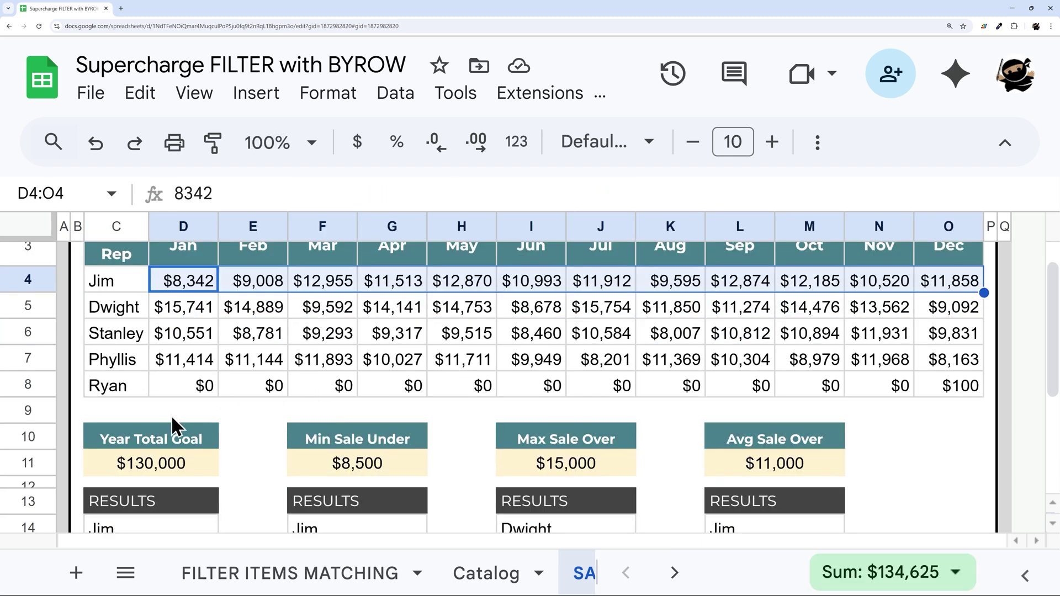
left_click(145, 451)
scroll(133, 458, "down", 1)
left_click(128, 484)
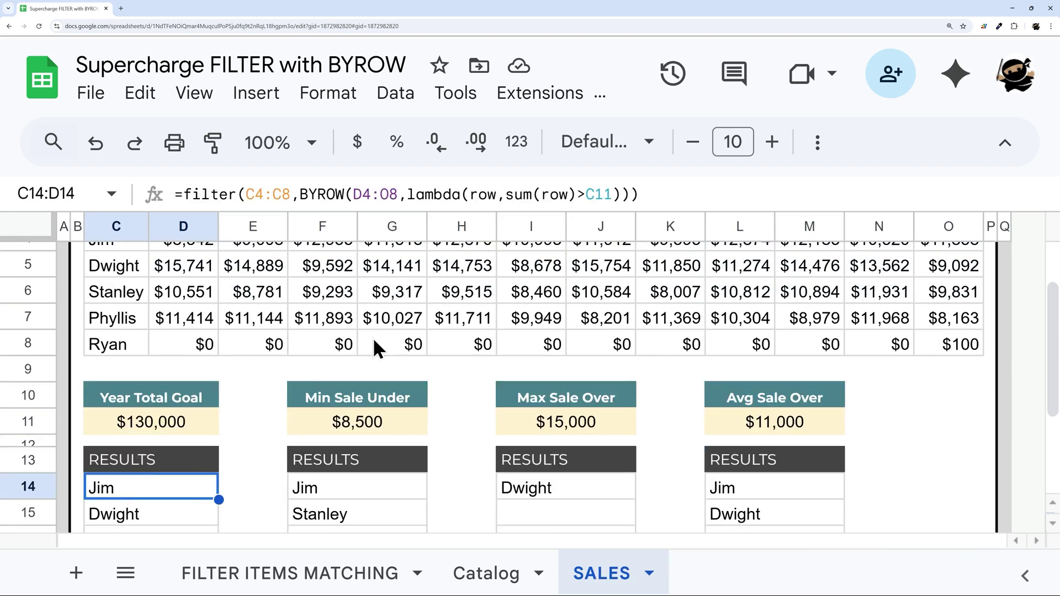
scroll(466, 271, "up", 3)
left_click_drag(505, 194, 577, 193)
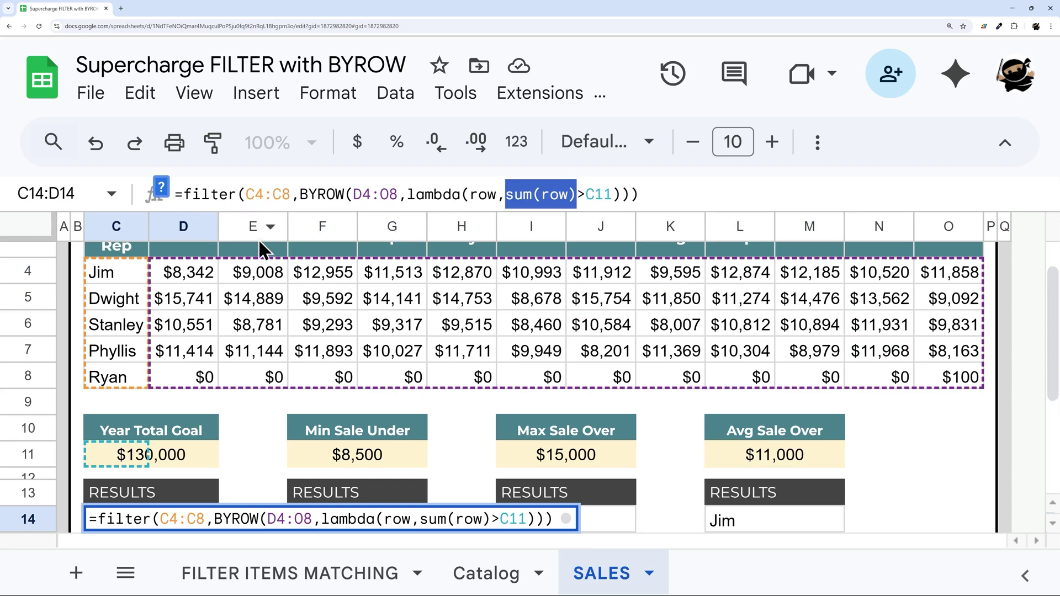
key("Escape")
Return to the FILTER ITEMS MATCHING sheet and highlight the lambda portion of B2's formula.
left_click(272, 569)
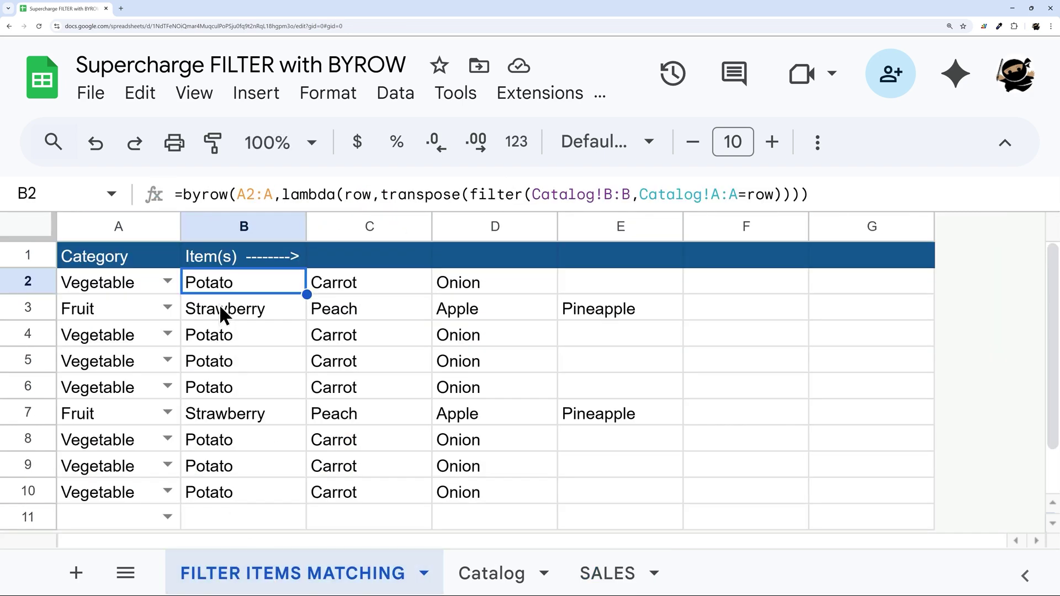
left_click(252, 193)
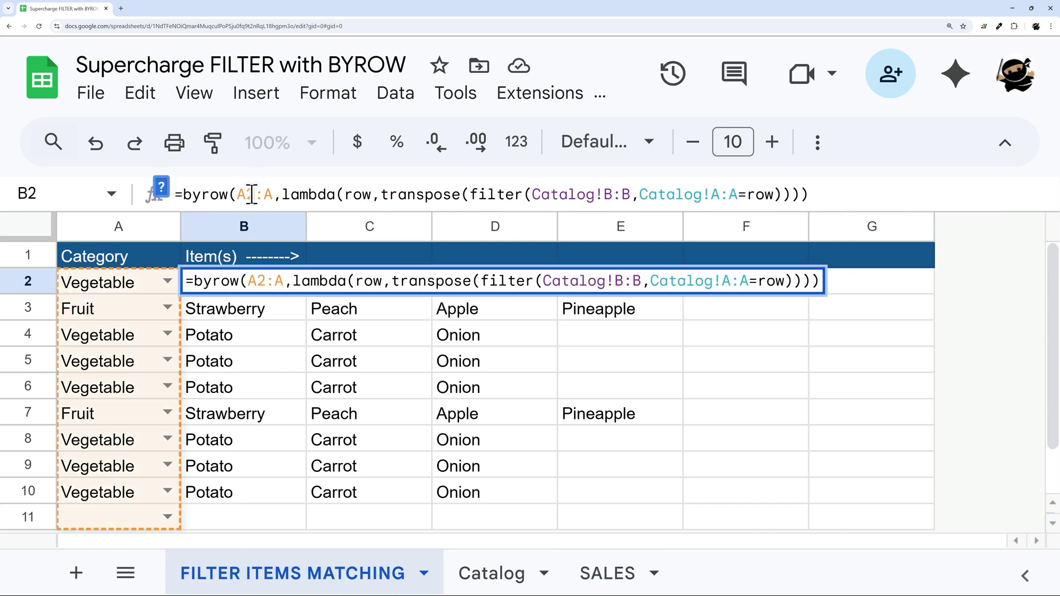
left_click_drag(273, 194, 666, 195)
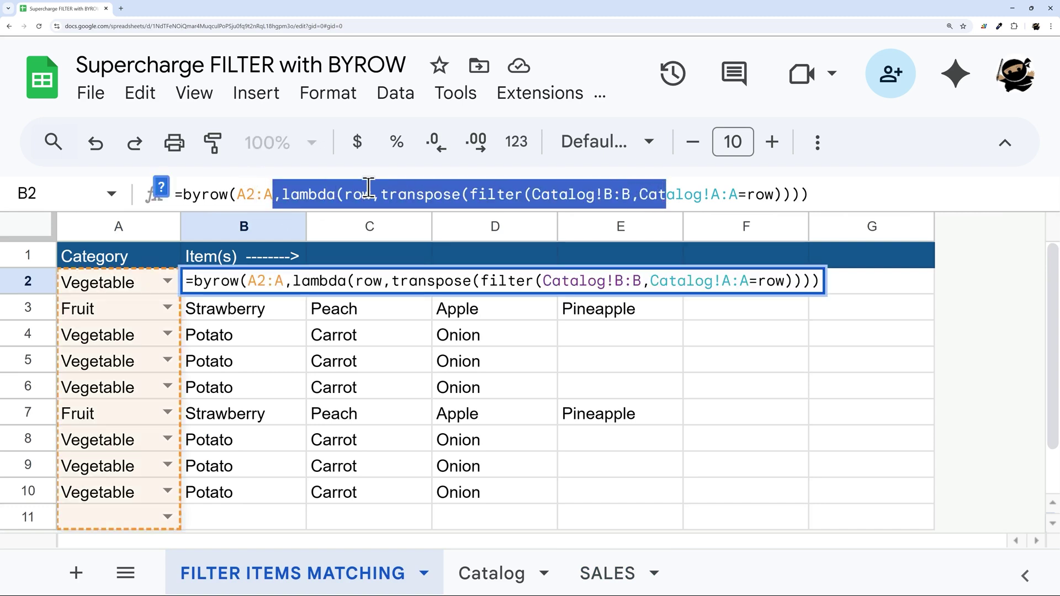
left_click(239, 194)
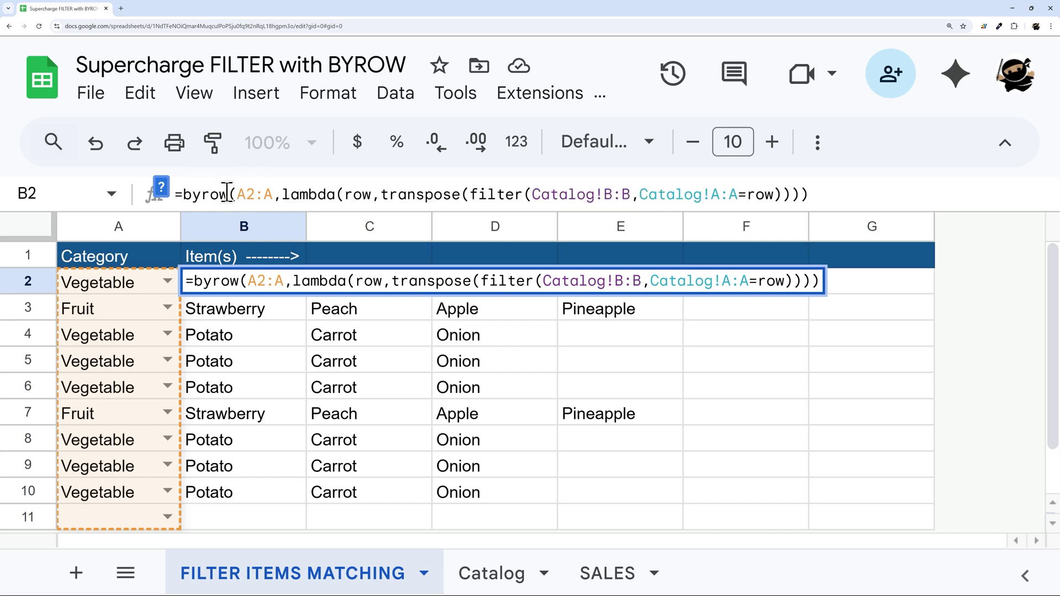
Show the BYROW function help, then highlight 'lambda' in B2's formula.
left_click(160, 188)
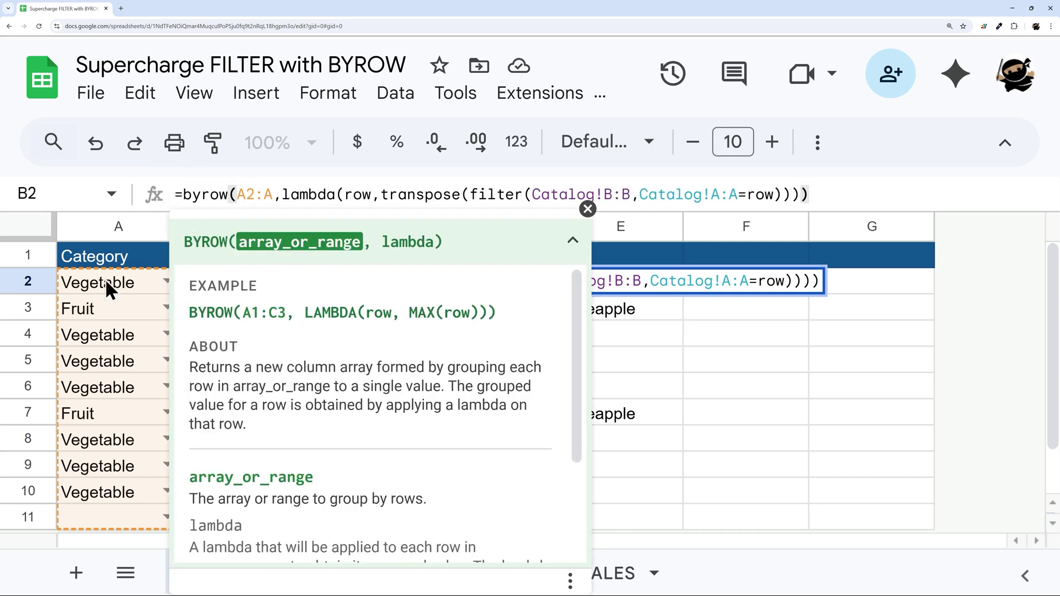
scroll(102, 280, "down", 2)
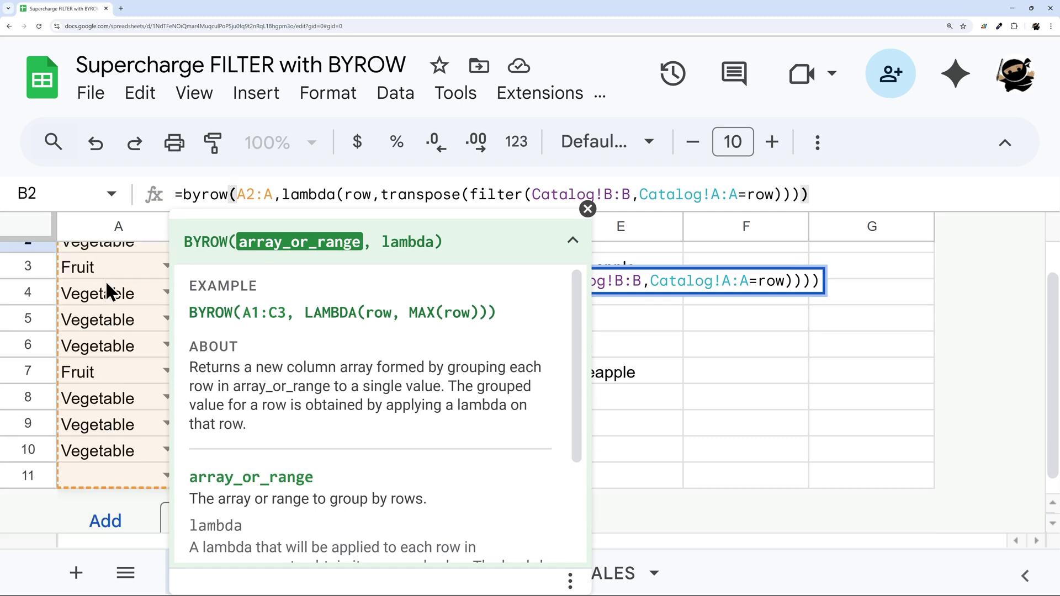
scroll(105, 282, "up", 2)
left_click(95, 280)
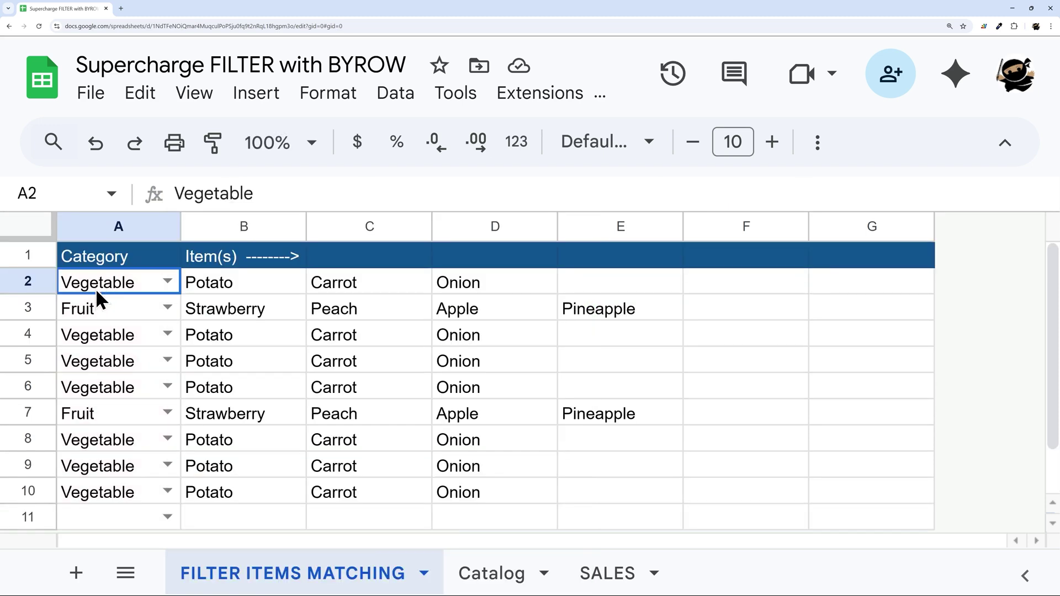
left_click_drag(96, 298, 98, 521)
left_click(213, 283)
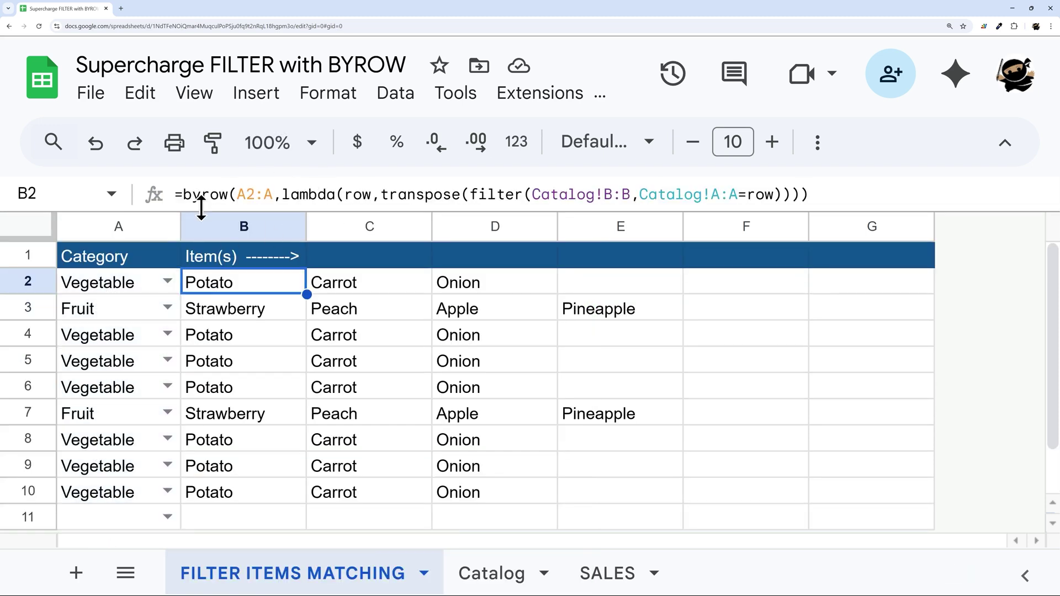
double_click(293, 194)
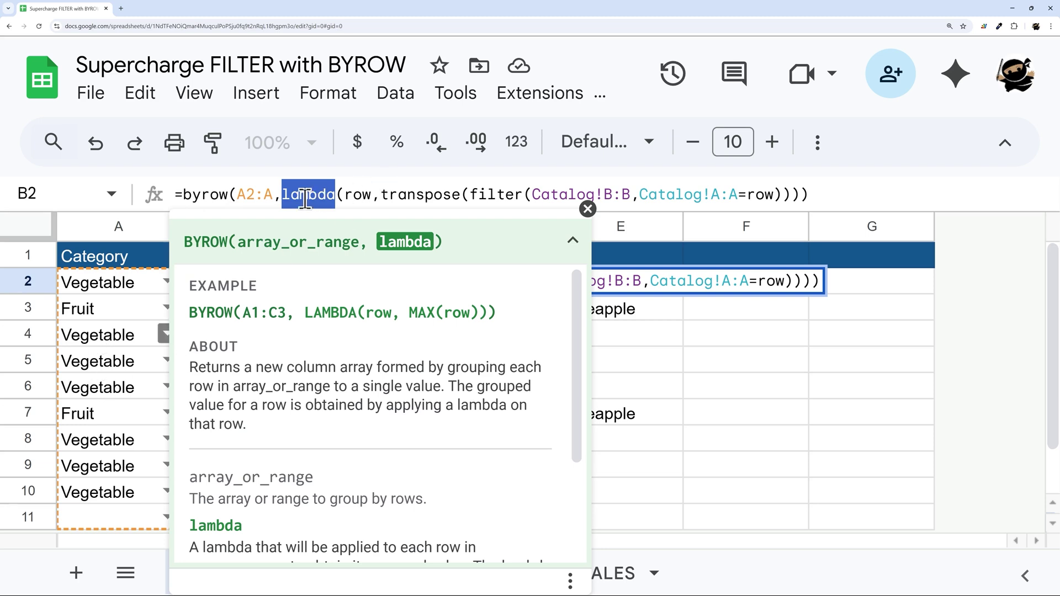
left_click(346, 194)
left_click_drag(345, 194, 377, 200)
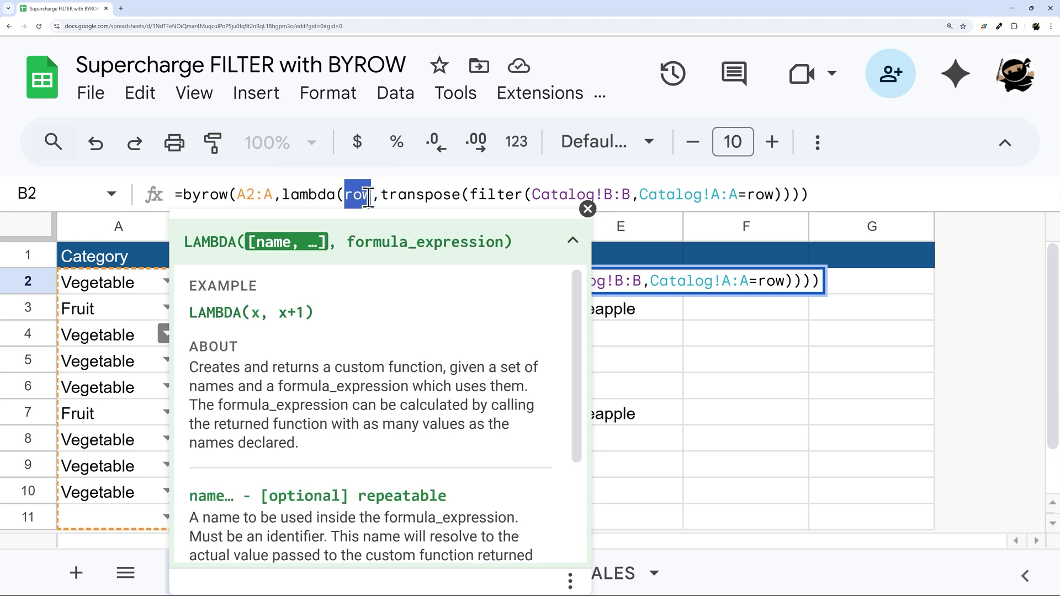
key("BackSpace")
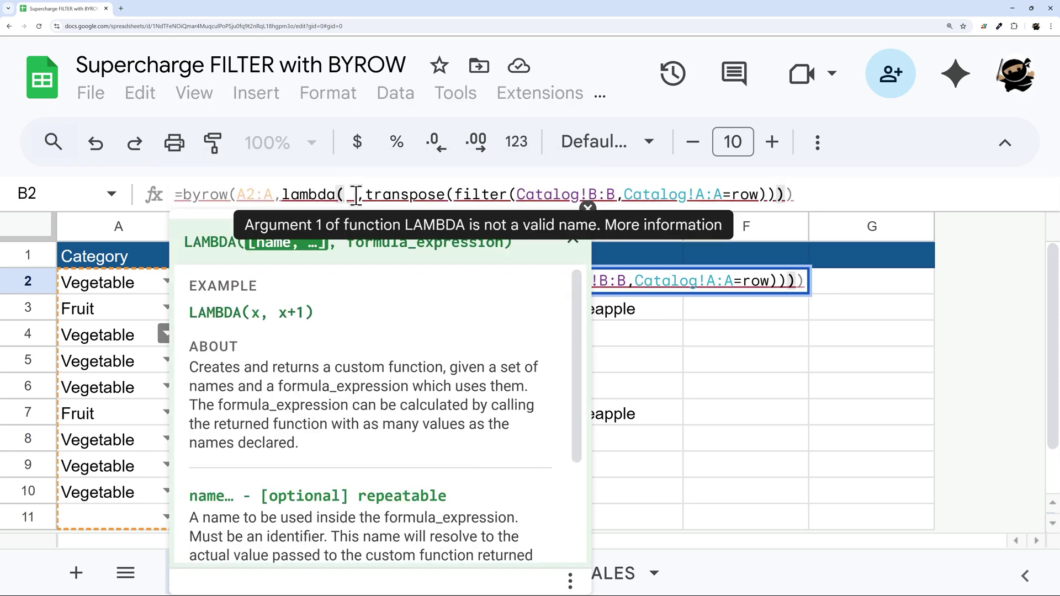
key("BackSpace")
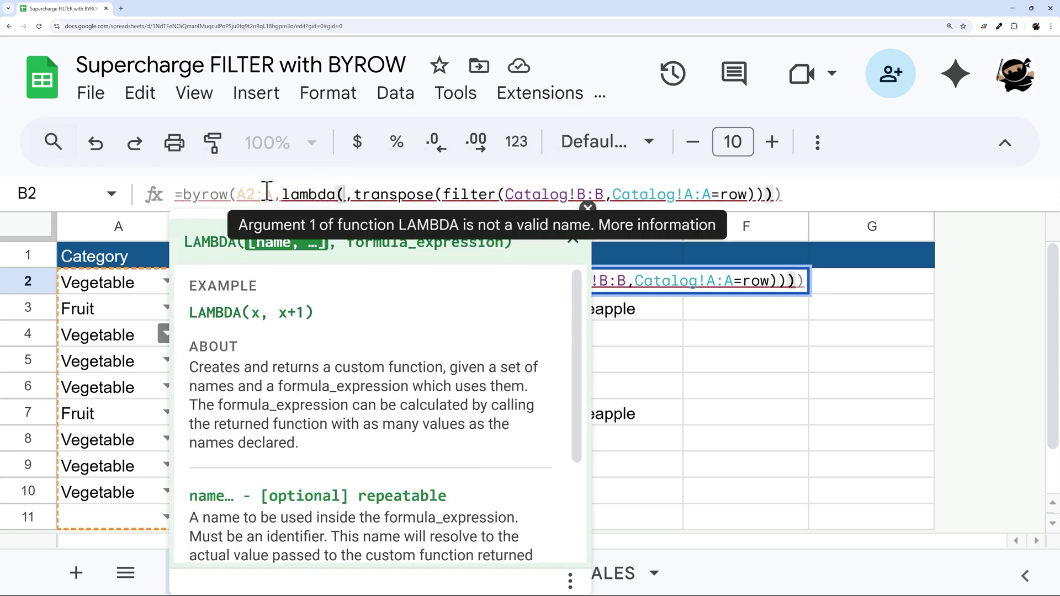
double_click(268, 193)
left_click(345, 194)
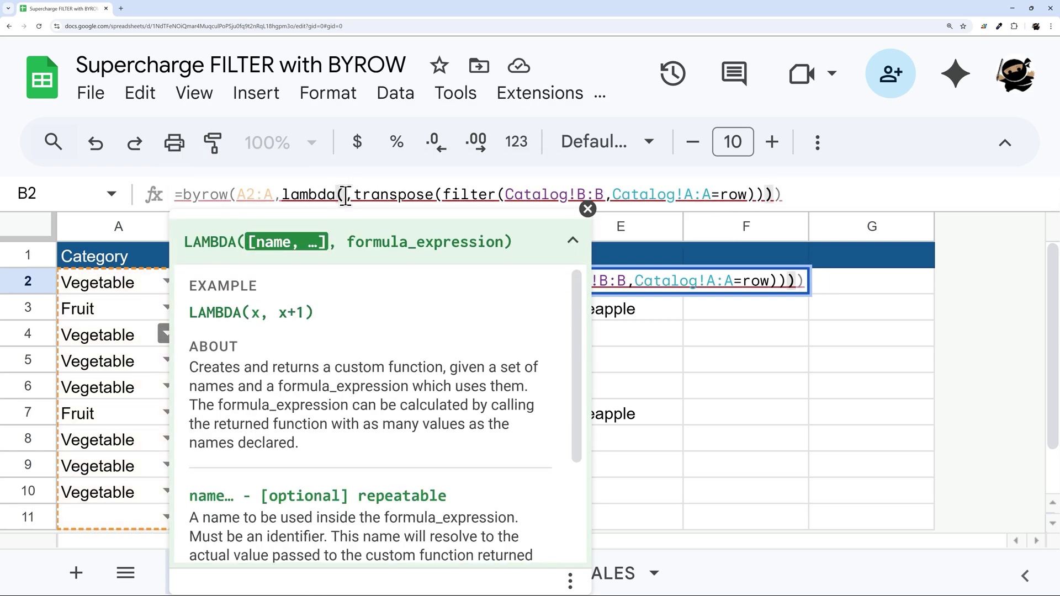
type("row")
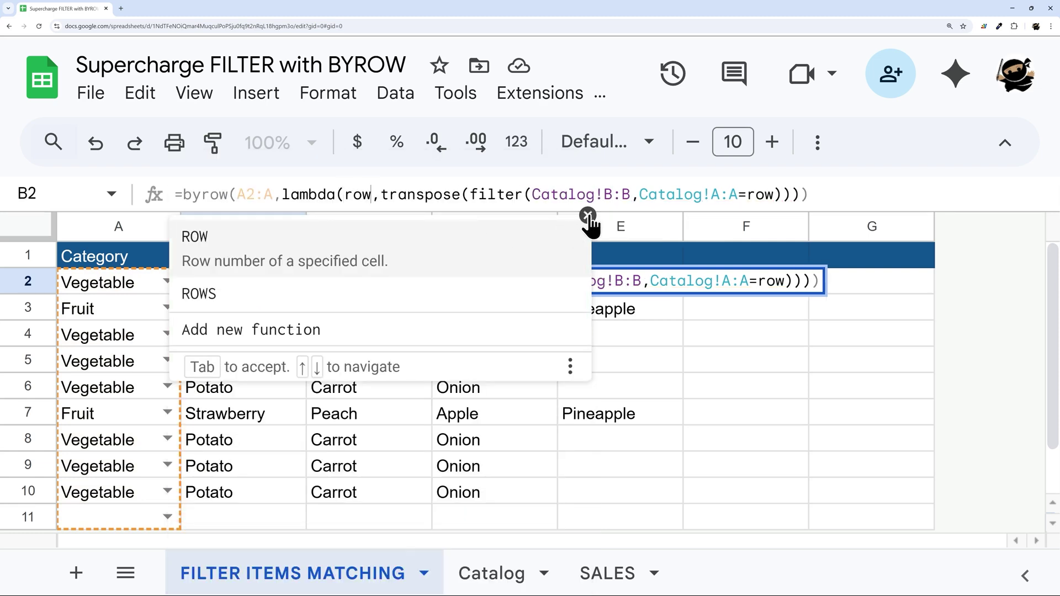
left_click(588, 218)
left_click_drag(344, 195, 380, 194)
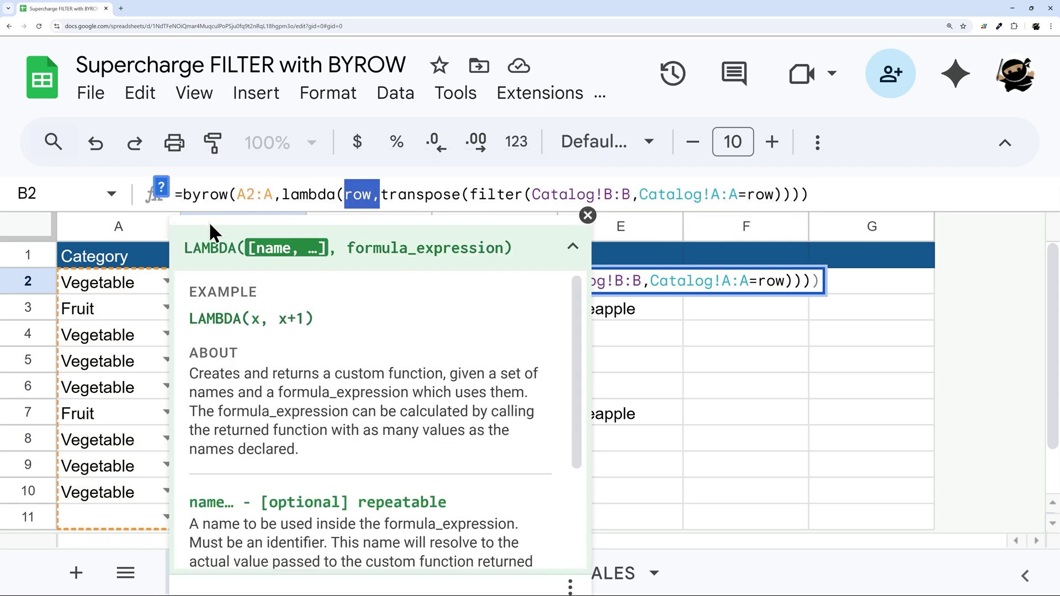
left_click(588, 216)
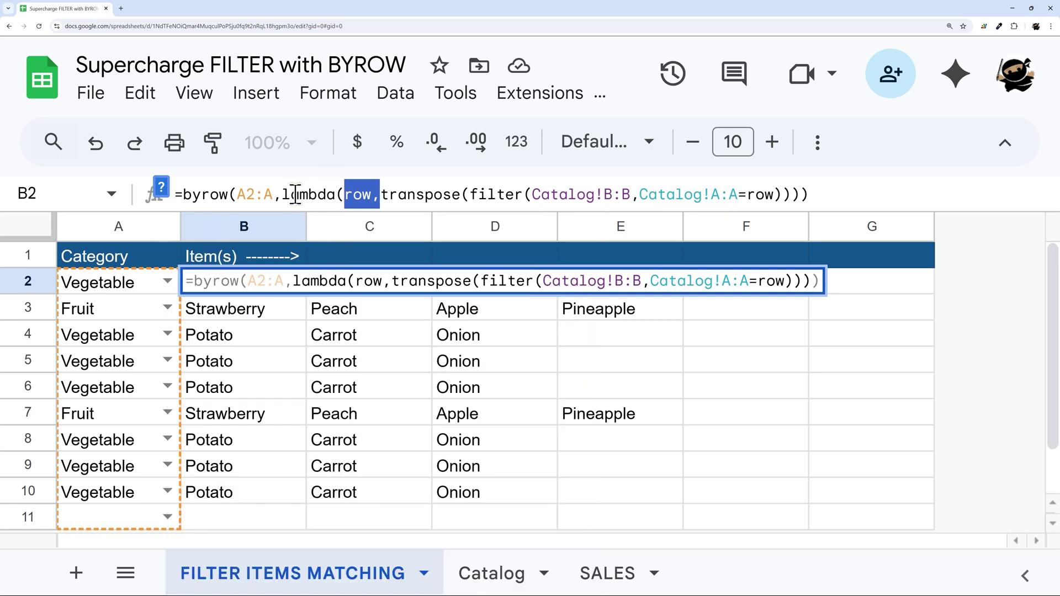
left_click_drag(283, 194, 445, 196)
left_click(354, 196)
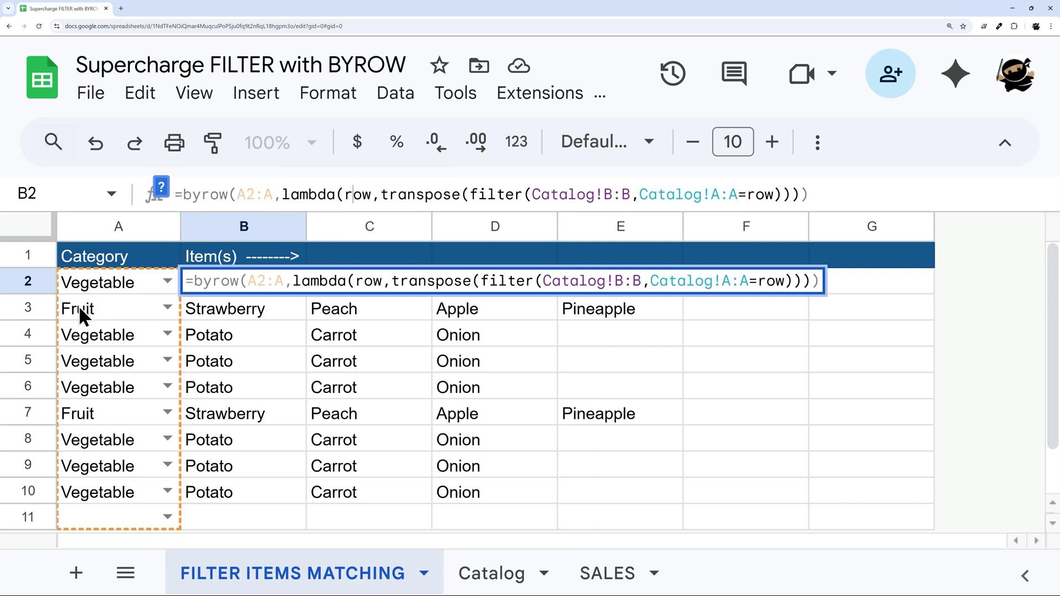
double_click(348, 194)
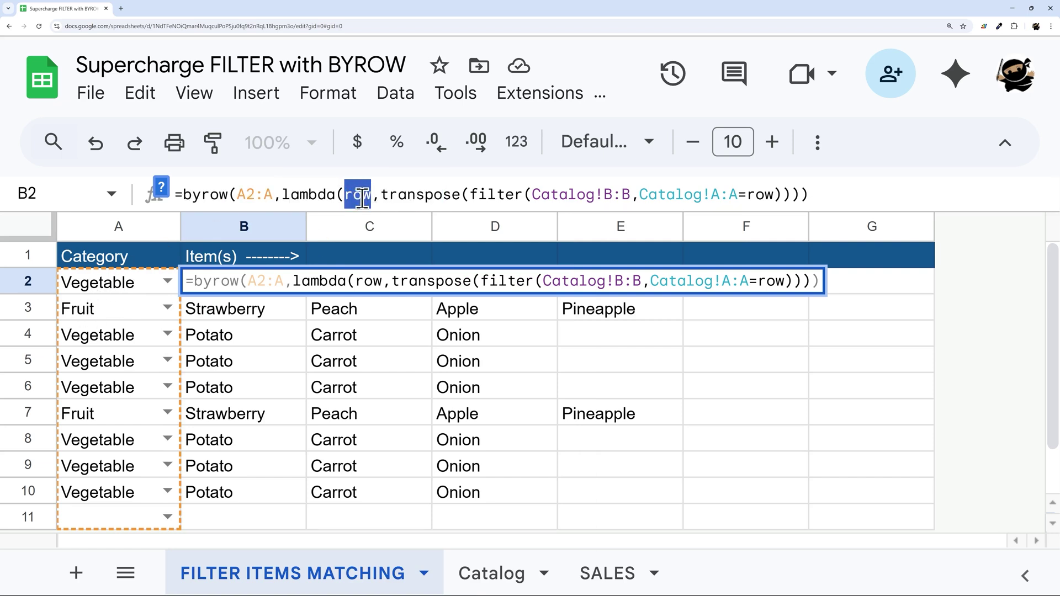
Show and close the LAMBDA help, then highlight the row parameter in the filter condition.
left_click(381, 196)
left_click(160, 195)
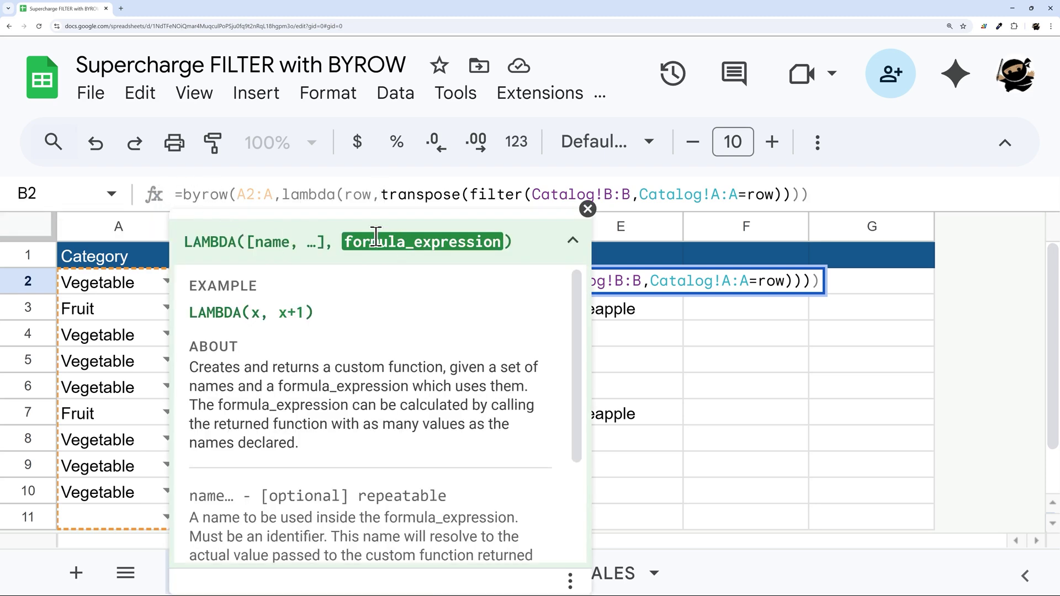
left_click(587, 208)
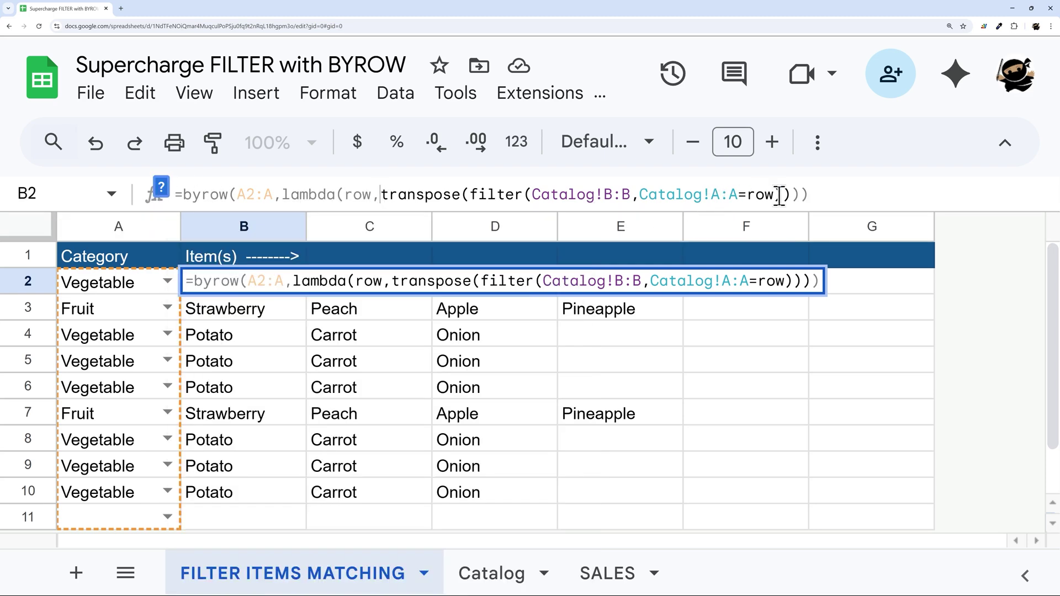
left_click_drag(773, 195, 748, 196)
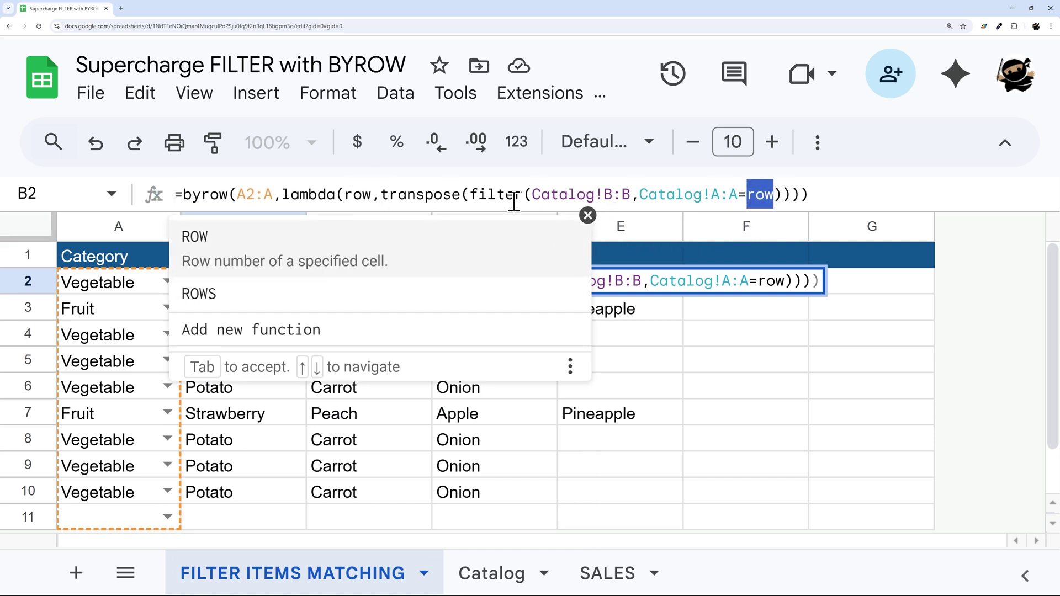
left_click(589, 216)
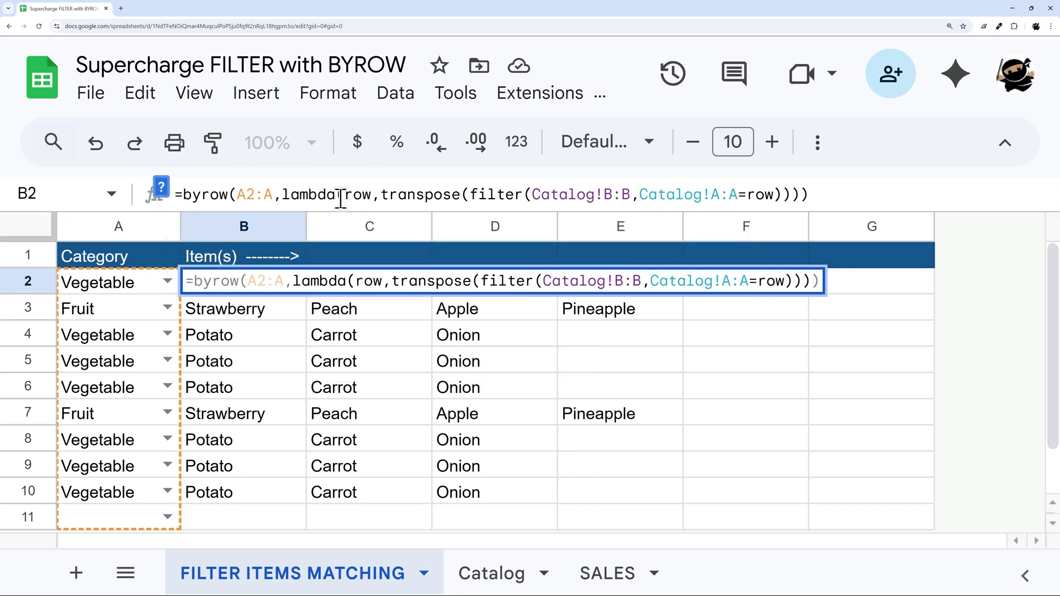
Compare the row declared after lambda with the row used in the filter, then exit editing.
left_click_drag(344, 196, 370, 196)
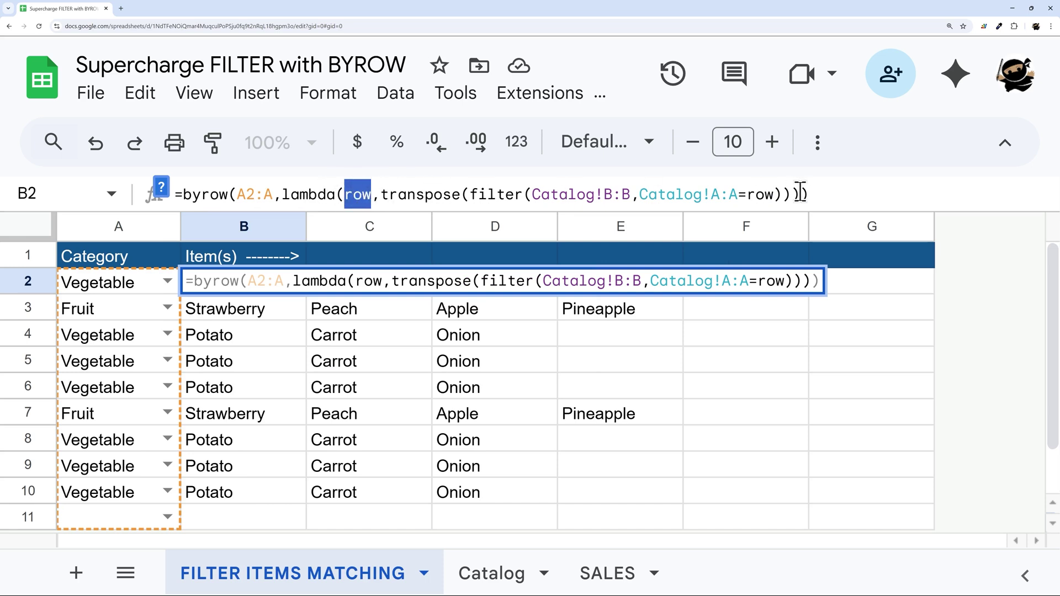
left_click_drag(747, 196, 775, 195)
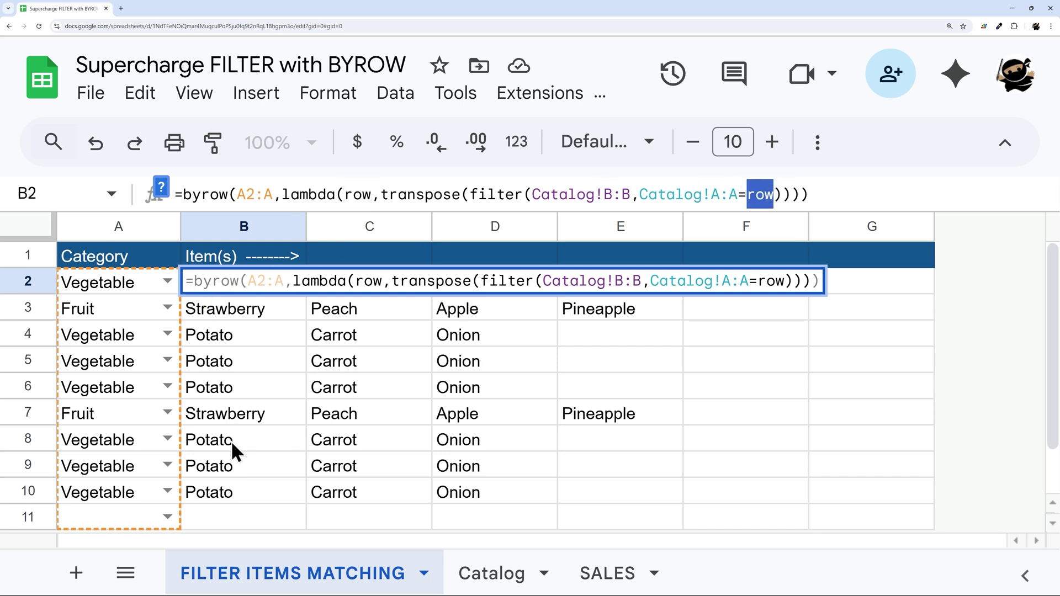
left_click_drag(345, 196, 371, 197)
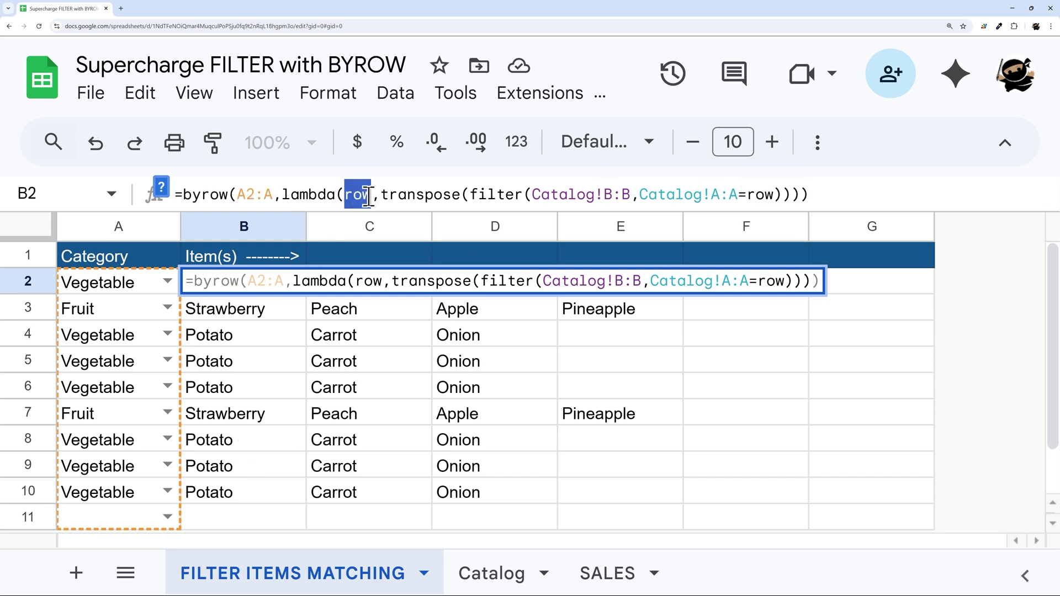
left_click_drag(747, 196, 776, 196)
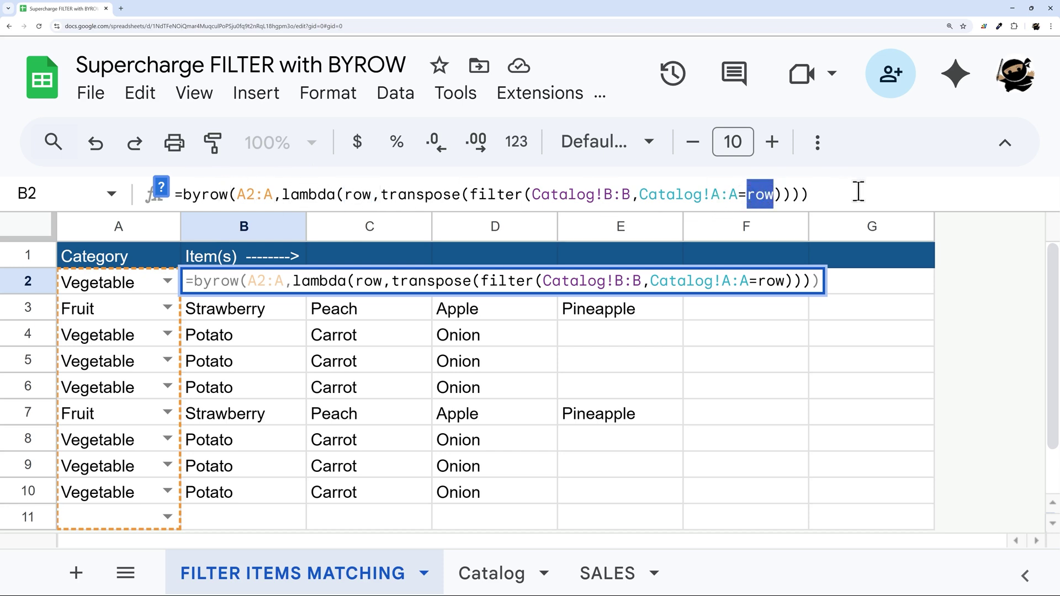
key("Escape")
Replace B2 with =filter(Catalog!B:B,Catalog!A:A=A2) to list A2's category items.
key("Delete")
type("=filter(")
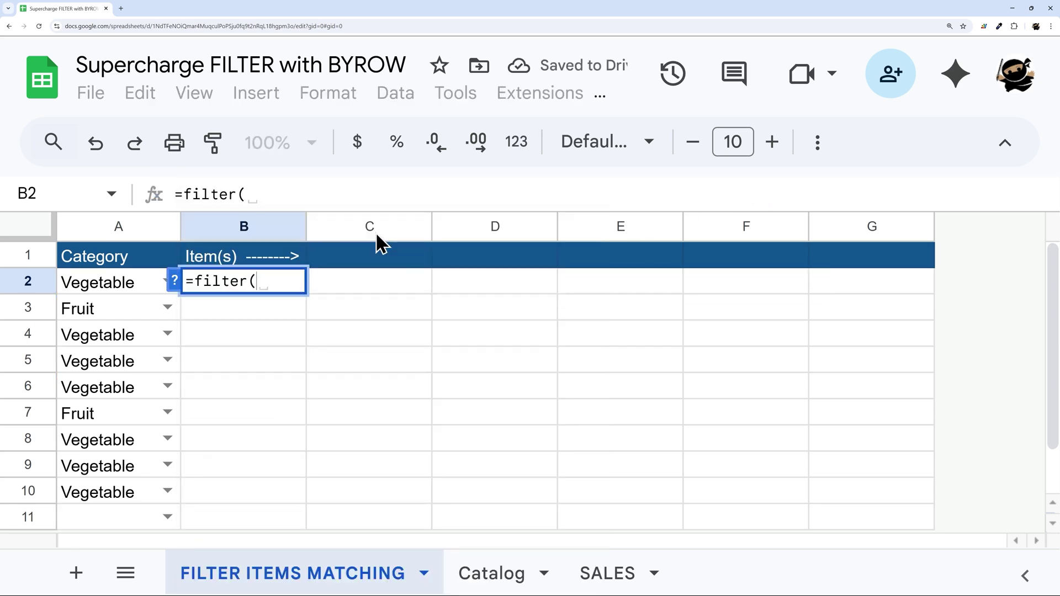
left_click(485, 577)
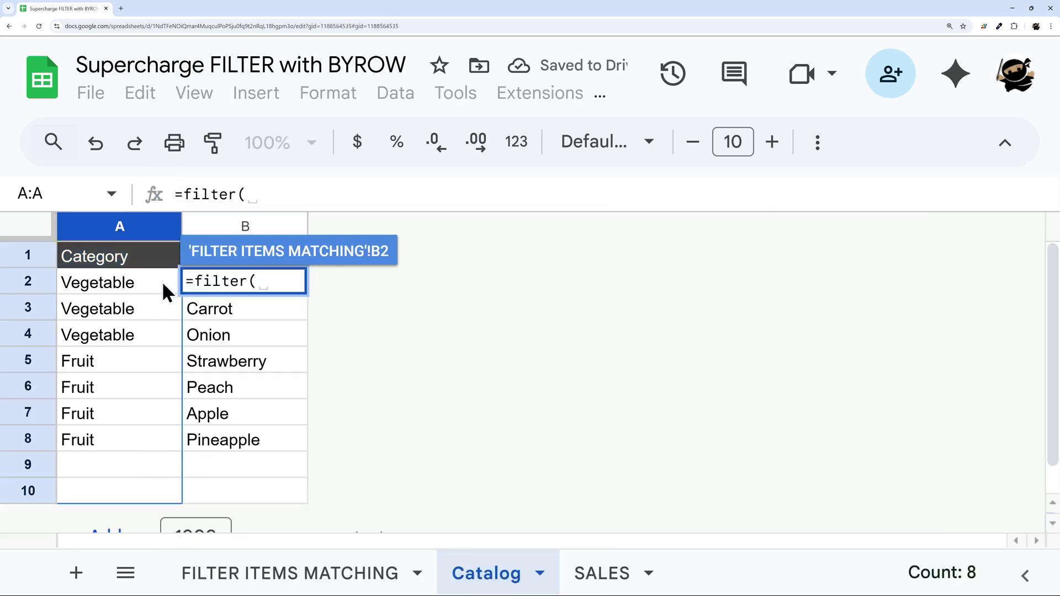
left_click(252, 228)
type(",")
left_click(143, 227)
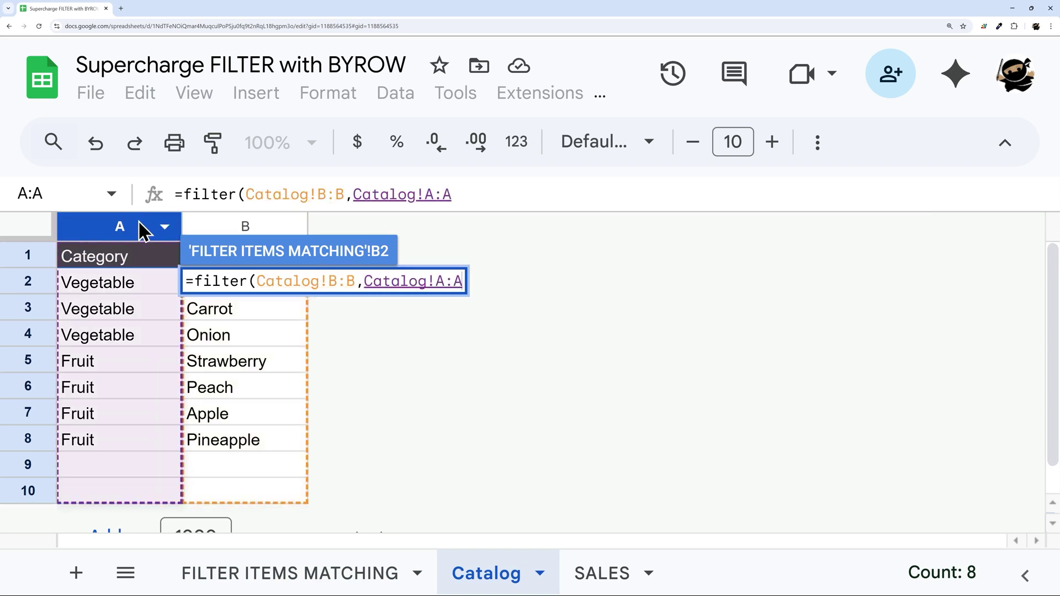
type("=")
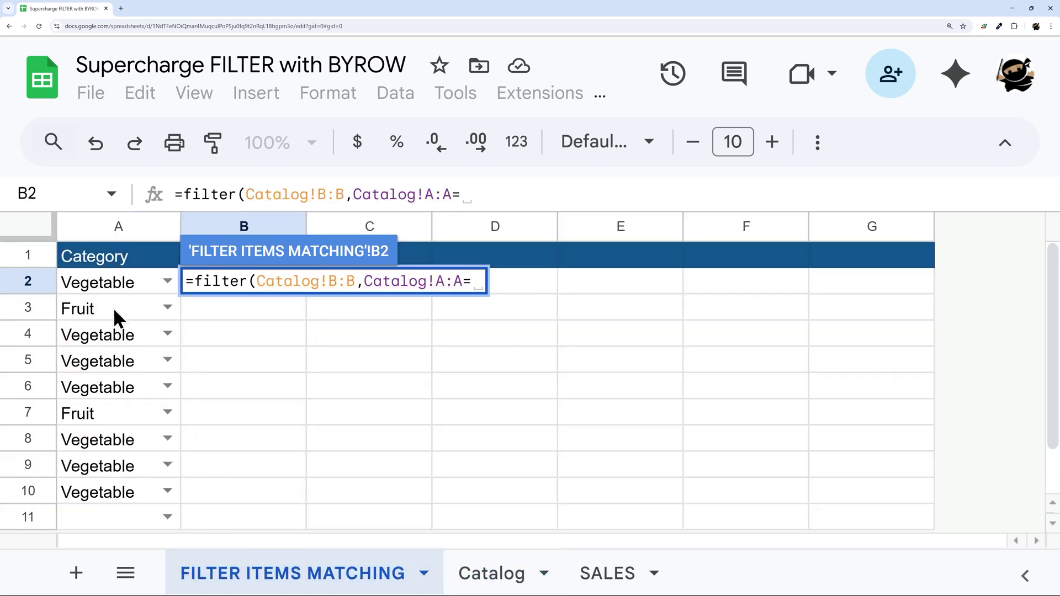
left_click(117, 283)
key("Return")
Wrap B2's formula in TRANSPOSE so Potato, Carrot and Onion spread across row 2.
left_click(231, 271)
left_click(187, 194)
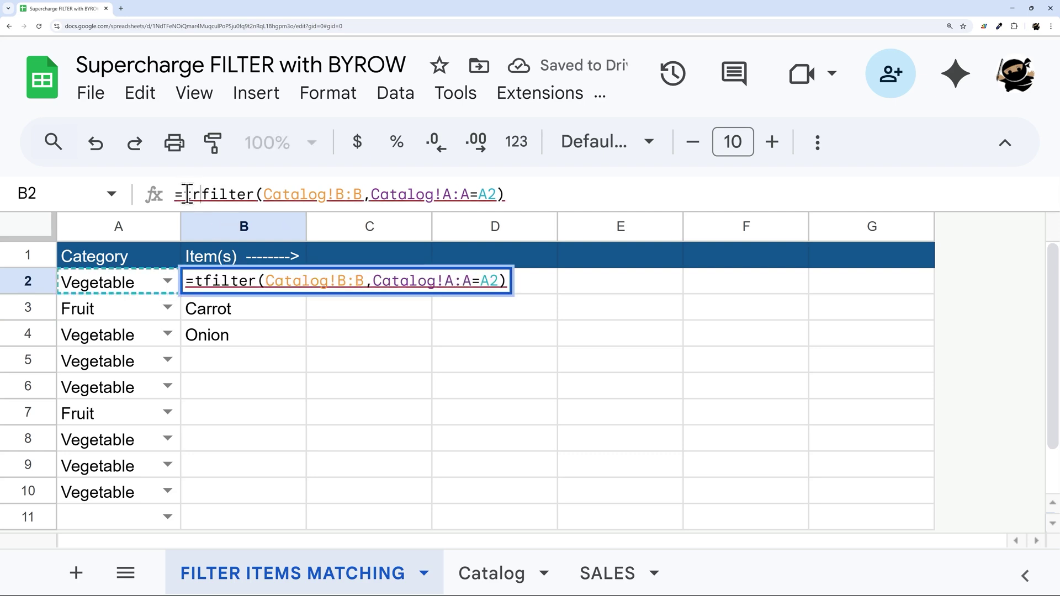
type("anspose(")
key("Return")
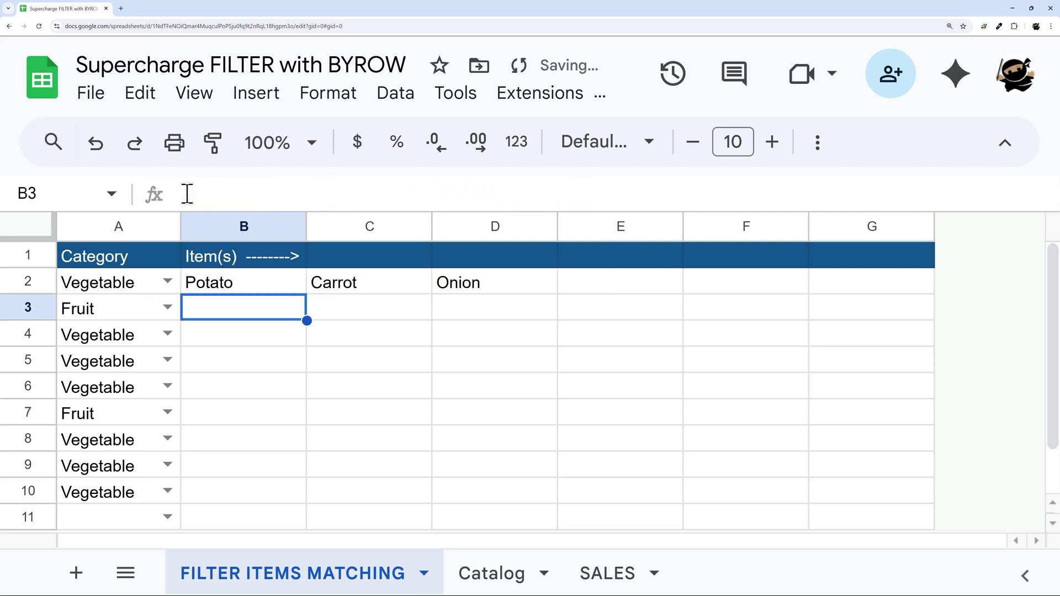
left_click(286, 287)
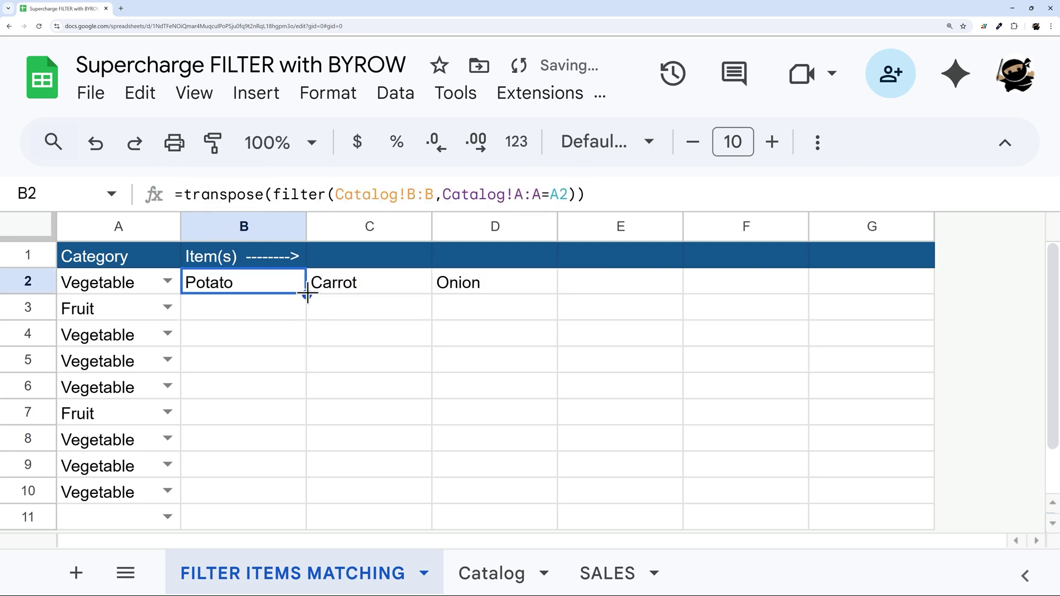
Fill B2's TRANSPOSE/FILTER formula down to B10 and set A11's category to Vegetable as a test.
left_click_drag(307, 292, 273, 442)
scroll(280, 337, "up", 1)
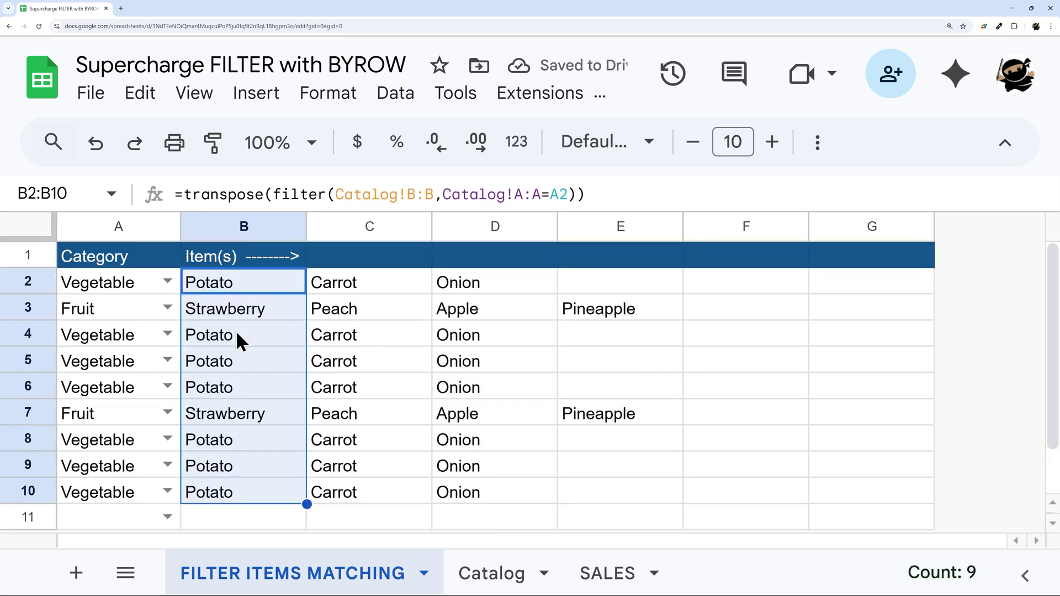
left_click(242, 517)
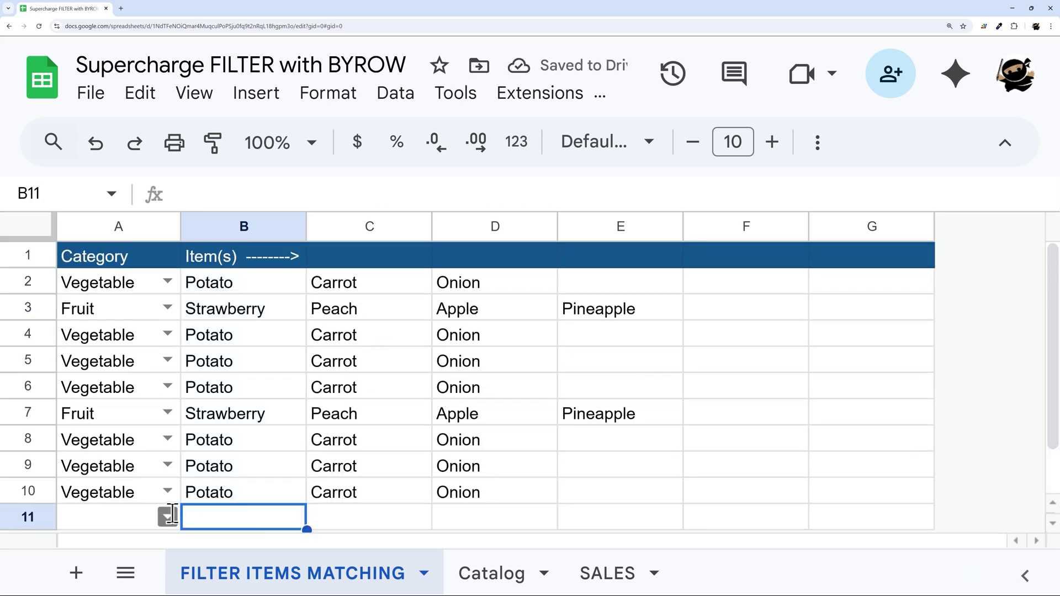
left_click(168, 518)
left_click(95, 463)
left_click(157, 519)
left_click(279, 525)
Copy B10's formula into B11, then clear B11 again.
left_click(257, 498)
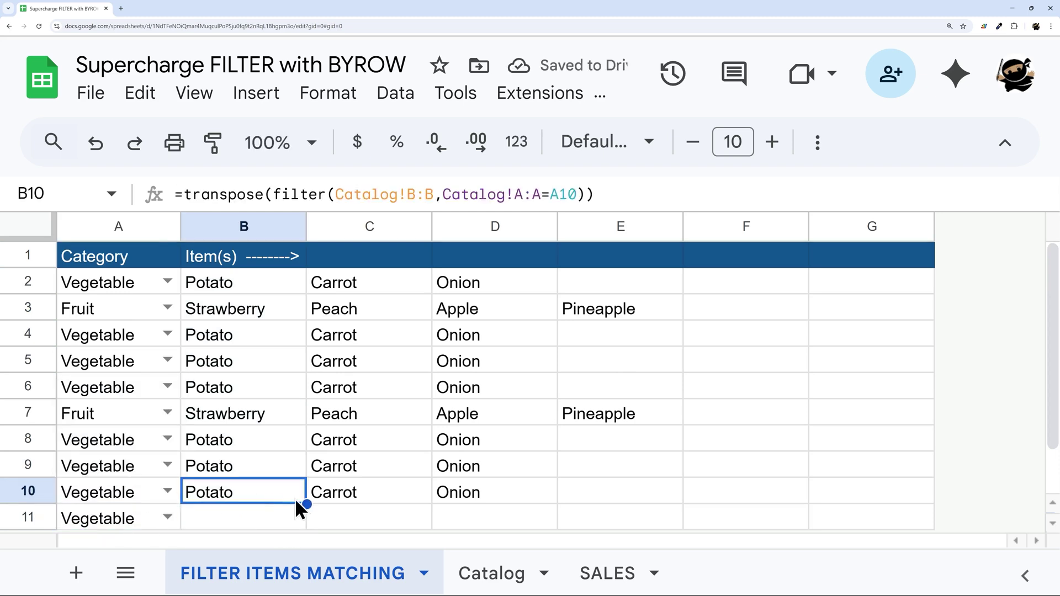
left_click_drag(306, 504, 266, 519)
left_click(266, 519)
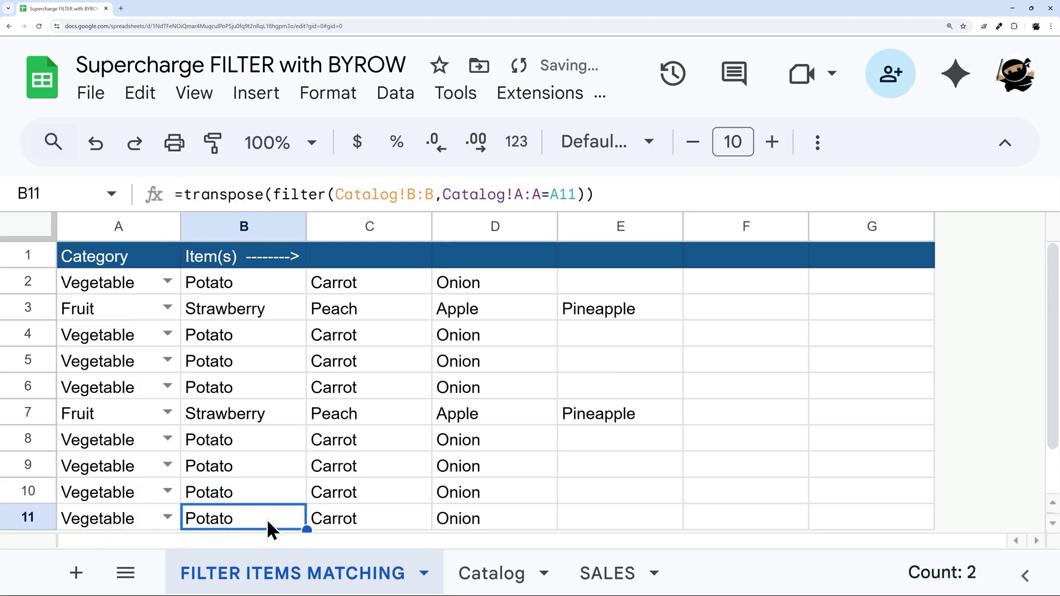
key("Delete")
Insert a Fruit test row above row 6, check the formulas, then delete that row.
right_click(47, 394)
left_click(137, 337)
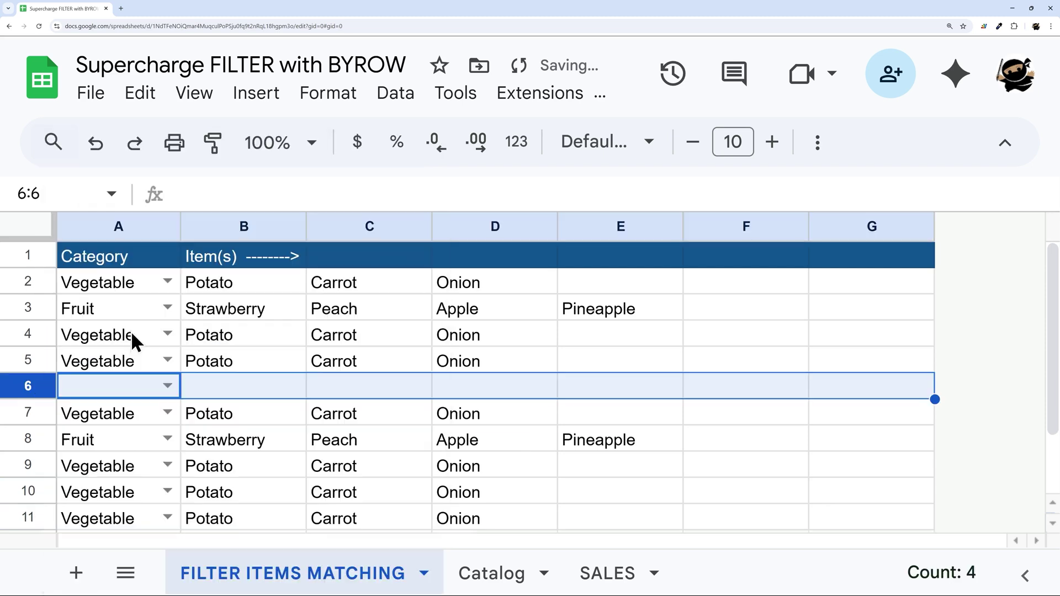
left_click(168, 387)
left_click(99, 351)
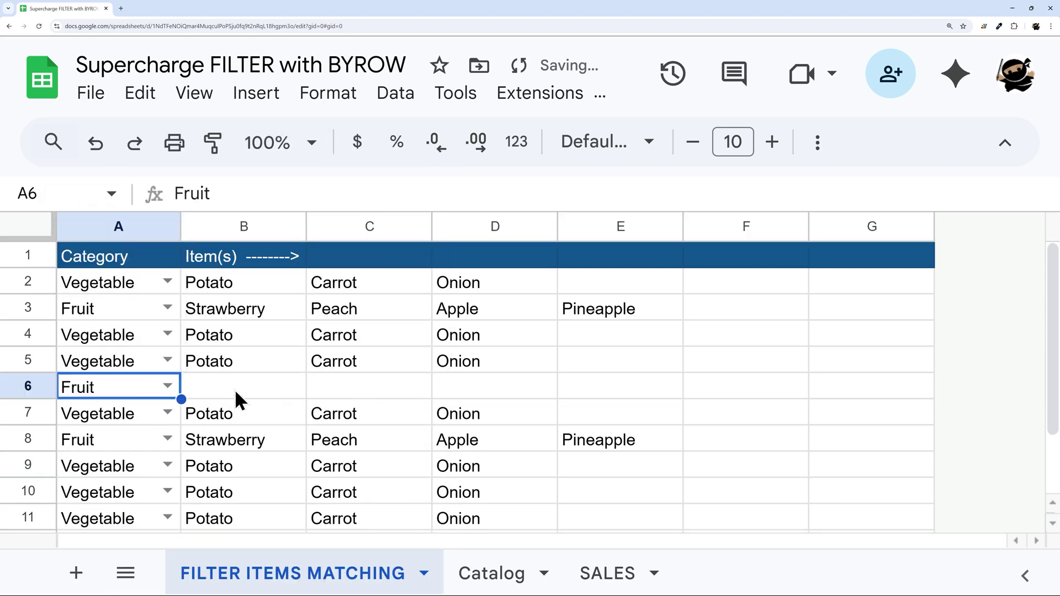
left_click(287, 363)
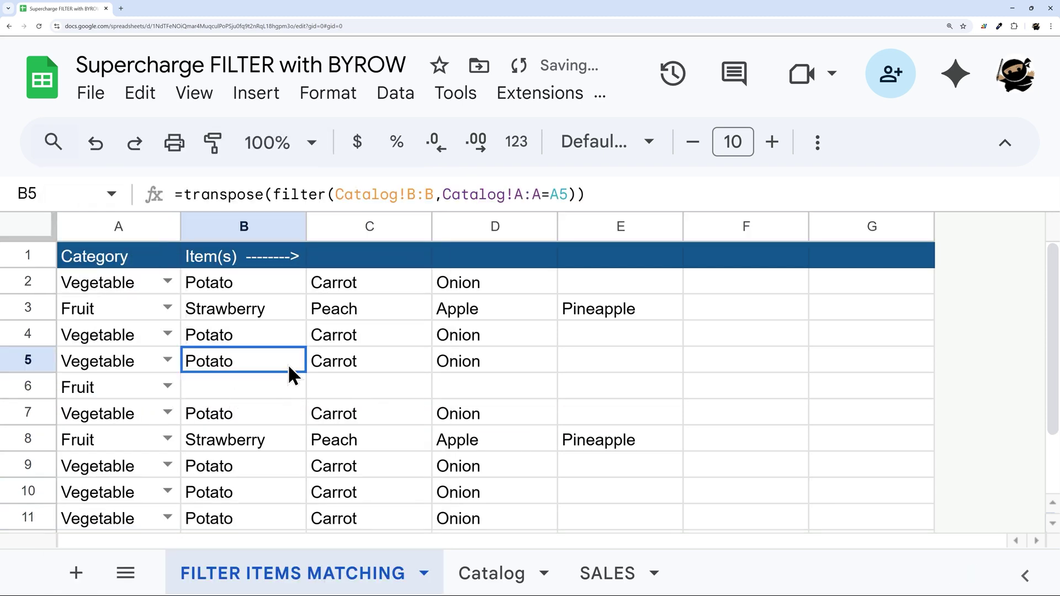
left_click(39, 386)
right_click(38, 386)
left_click(113, 417)
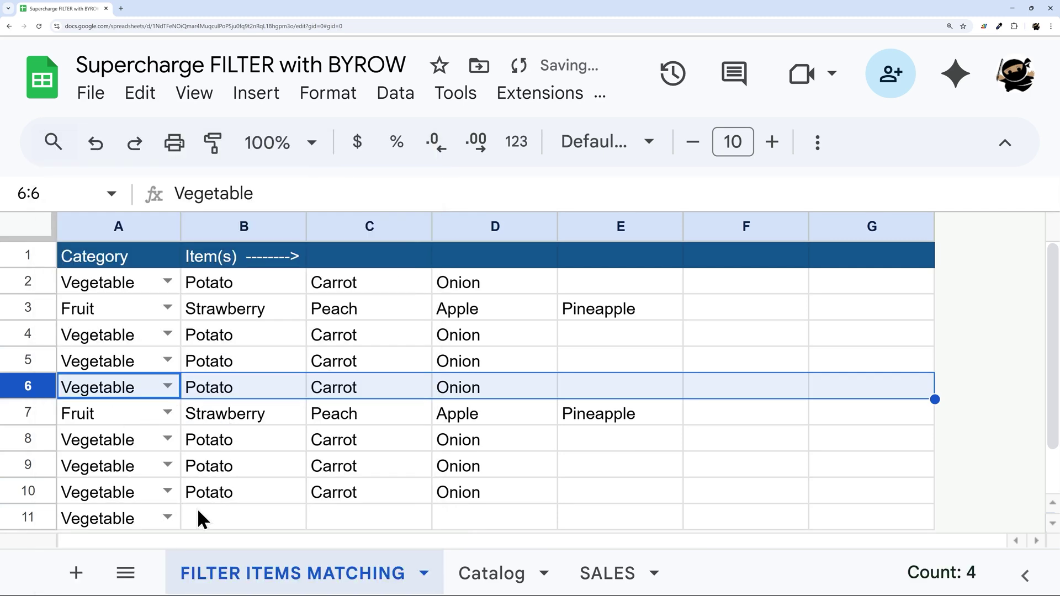
Clear the Vegetable test value from A11 and highlight the A2 reference in B2's formula.
left_click(141, 516)
key("Delete")
left_click(216, 287)
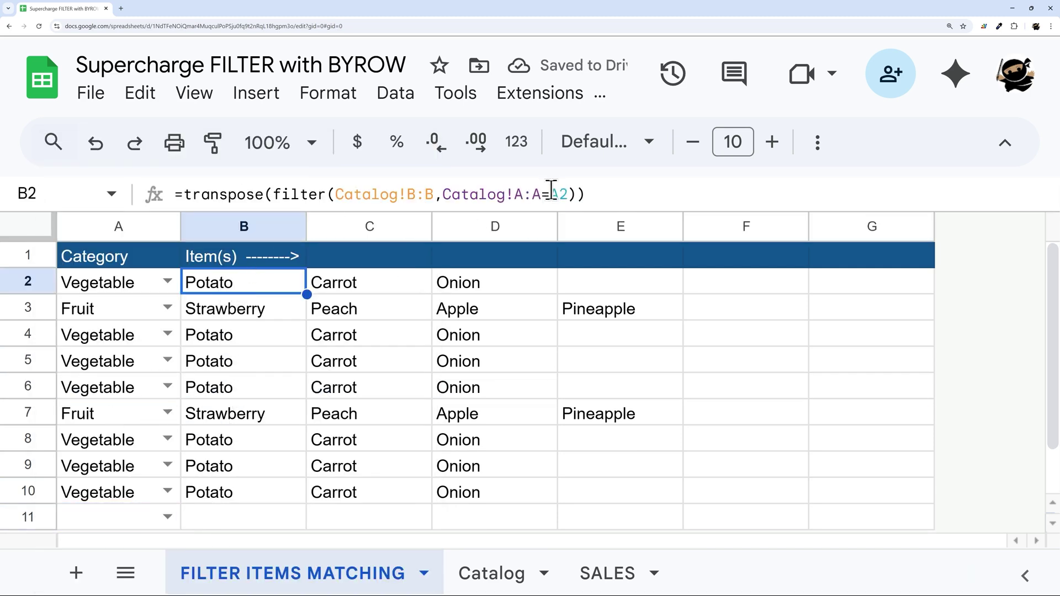
left_click_drag(550, 194, 570, 195)
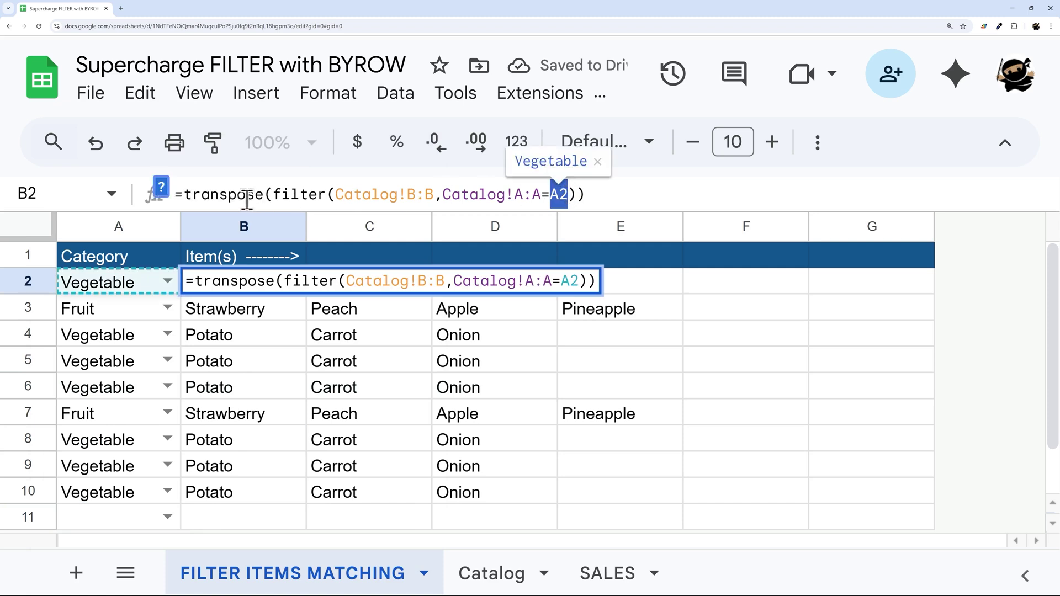
Prefix B2's TRANSPOSE(FILTER) formula with byrow(A2:A,lambda(row, while still editing.
left_click(189, 195)
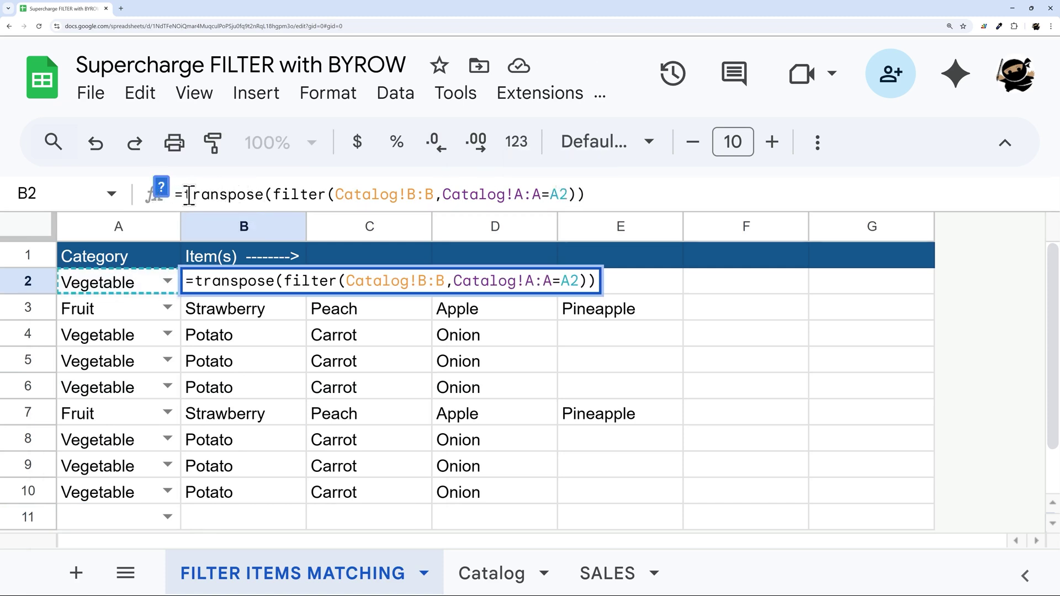
type("byrow(")
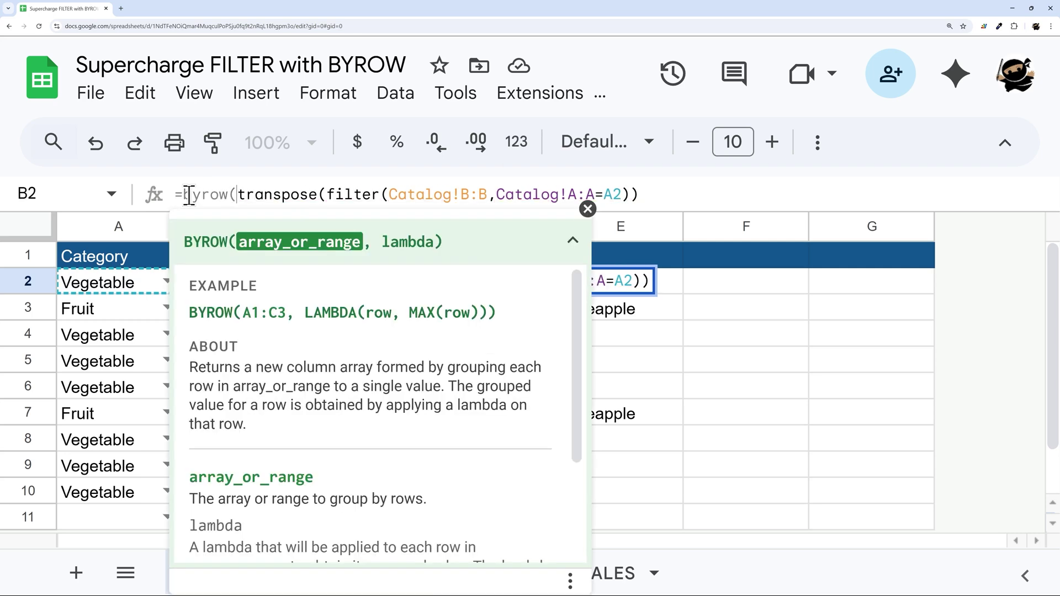
left_click_drag(85, 280, 229, 234)
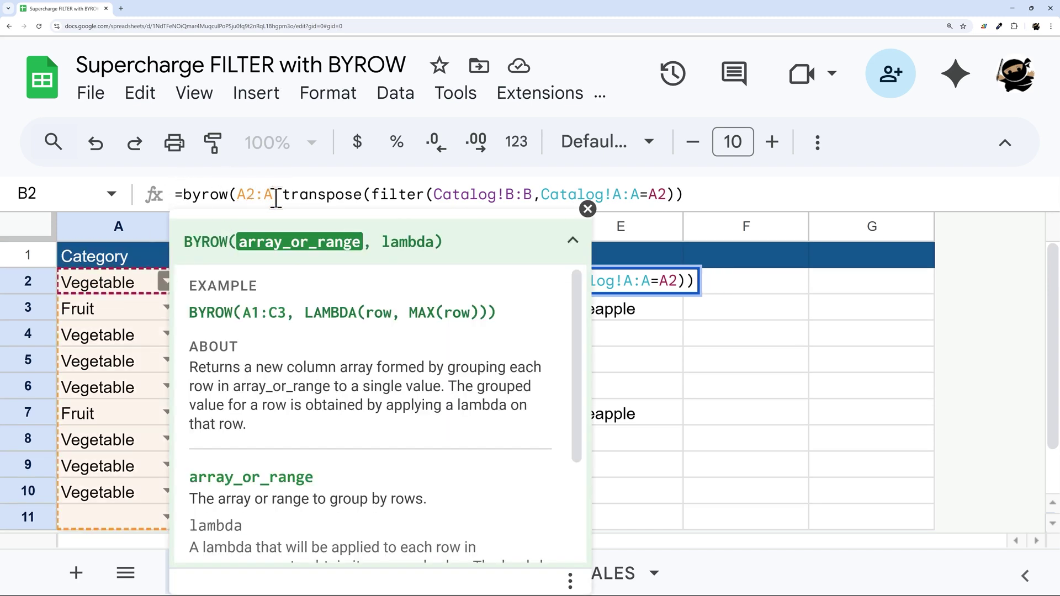
type(",")
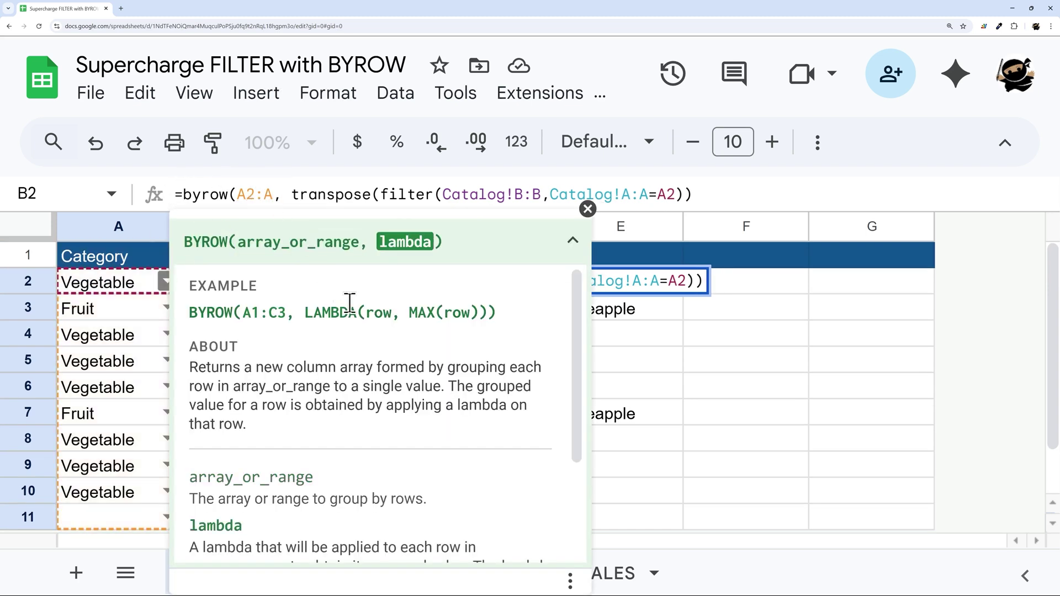
type("lam")
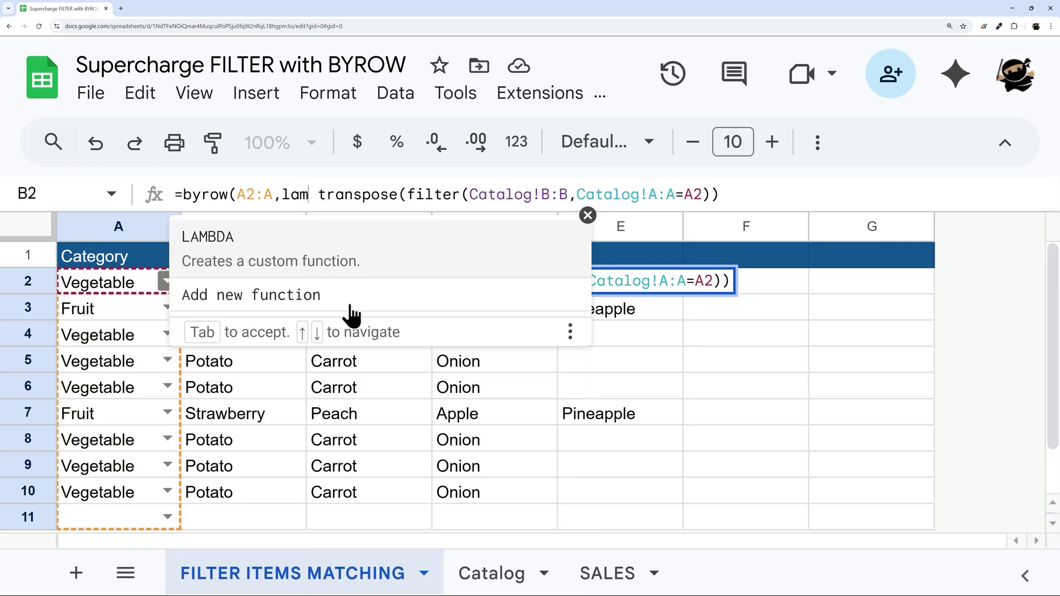
type("bda(")
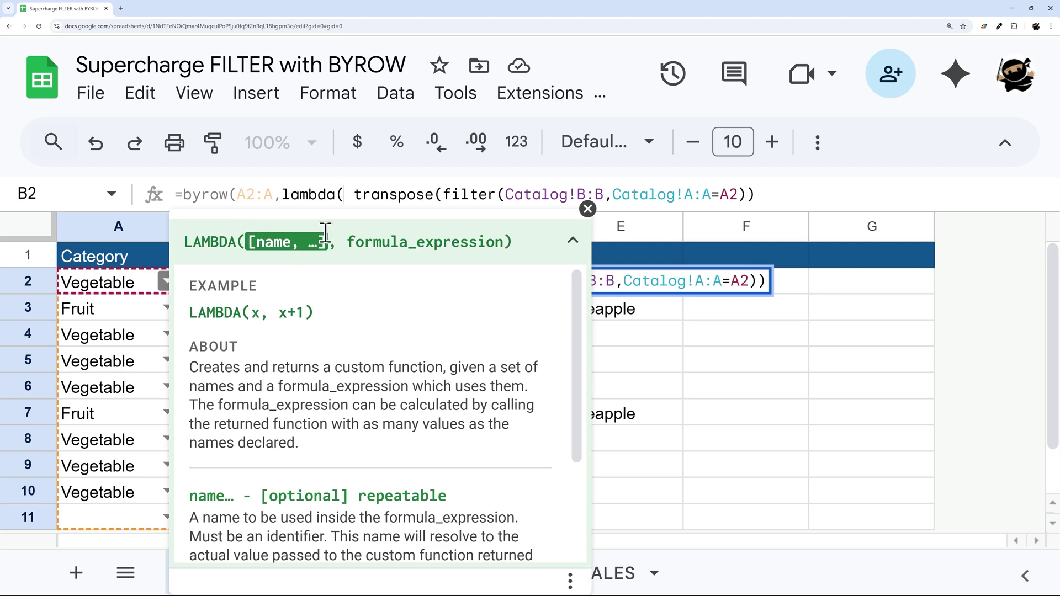
type("row")
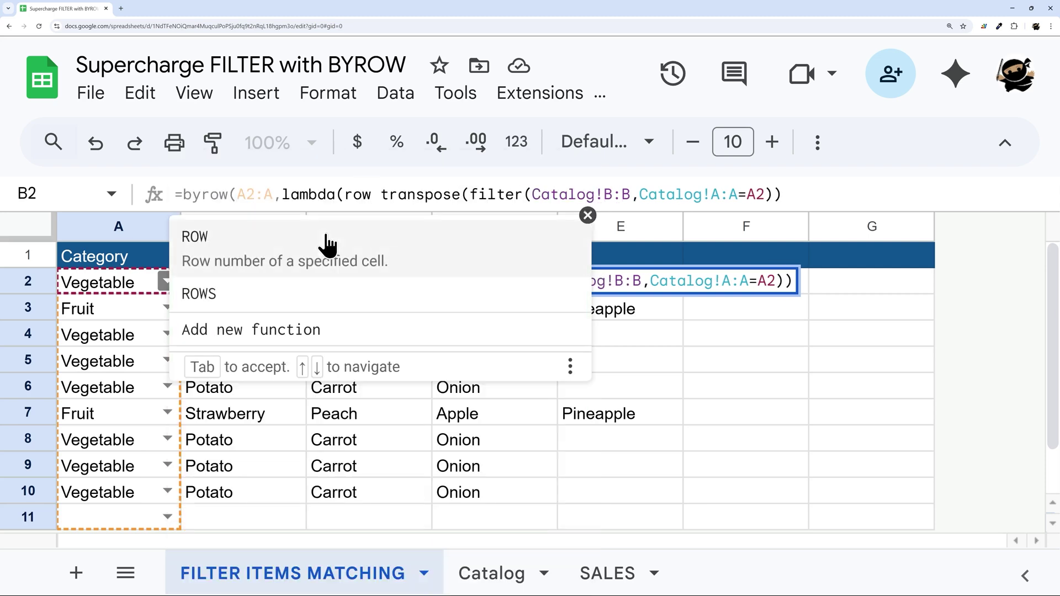
type(",")
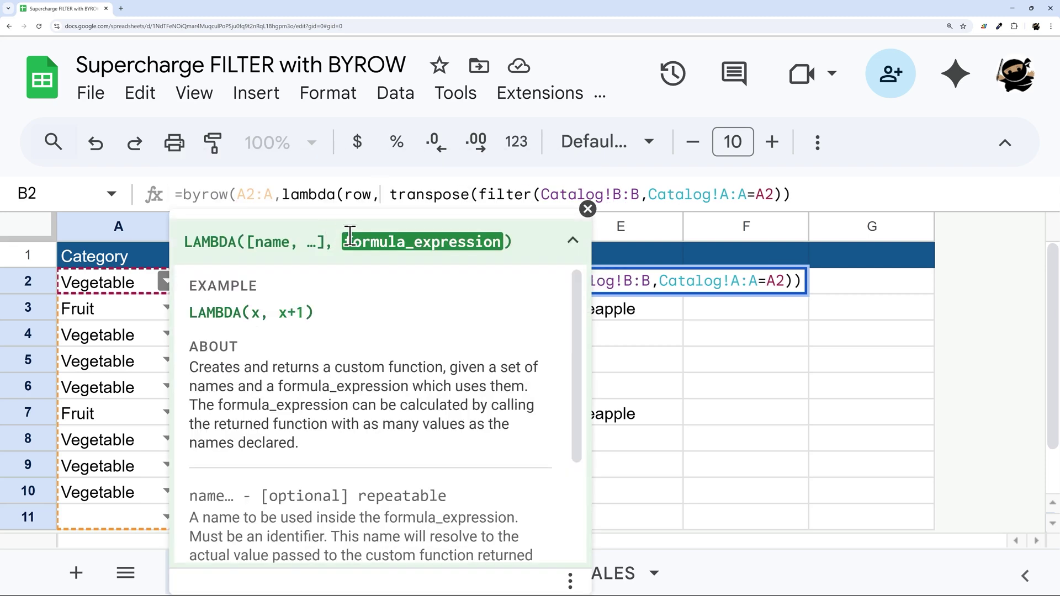
left_click(587, 208)
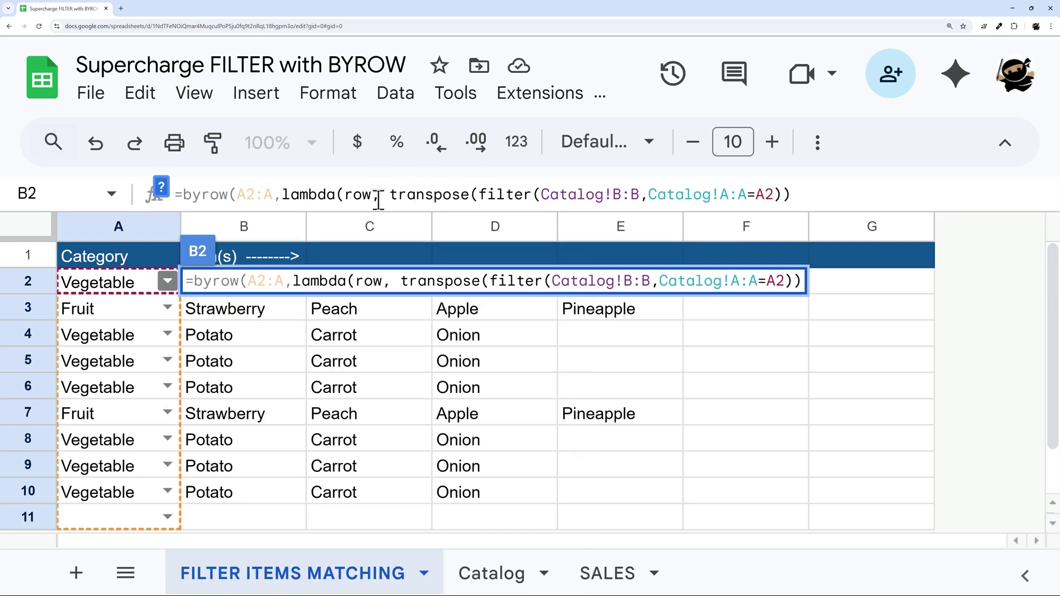
Replace A2 with row in the lambda's filter condition and commit B2's BYROW formula.
left_click_drag(390, 197, 784, 200)
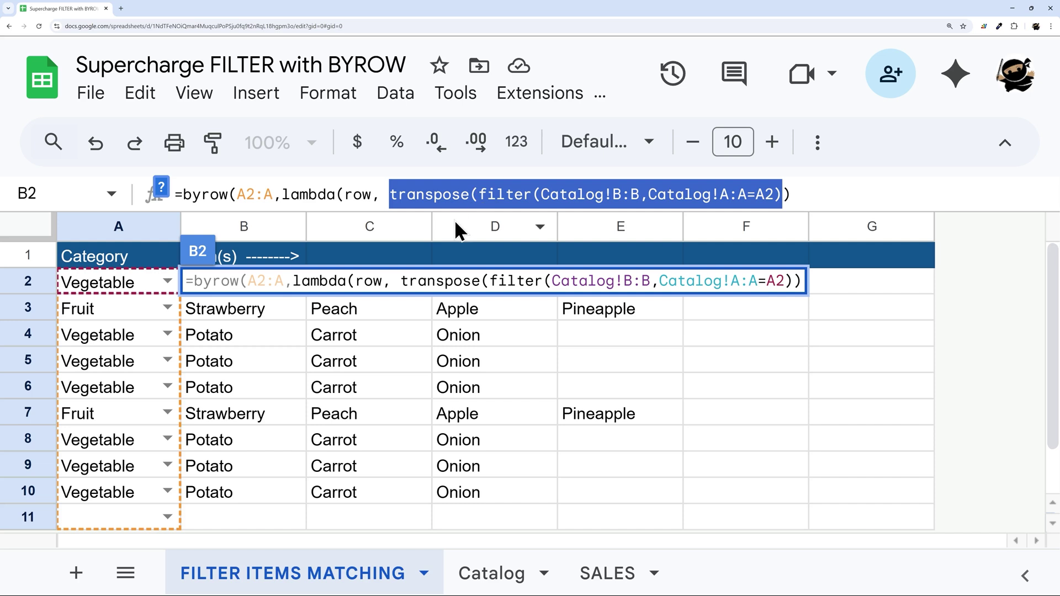
left_click(393, 194)
left_click_drag(390, 195, 799, 196)
left_click_drag(371, 194, 344, 197)
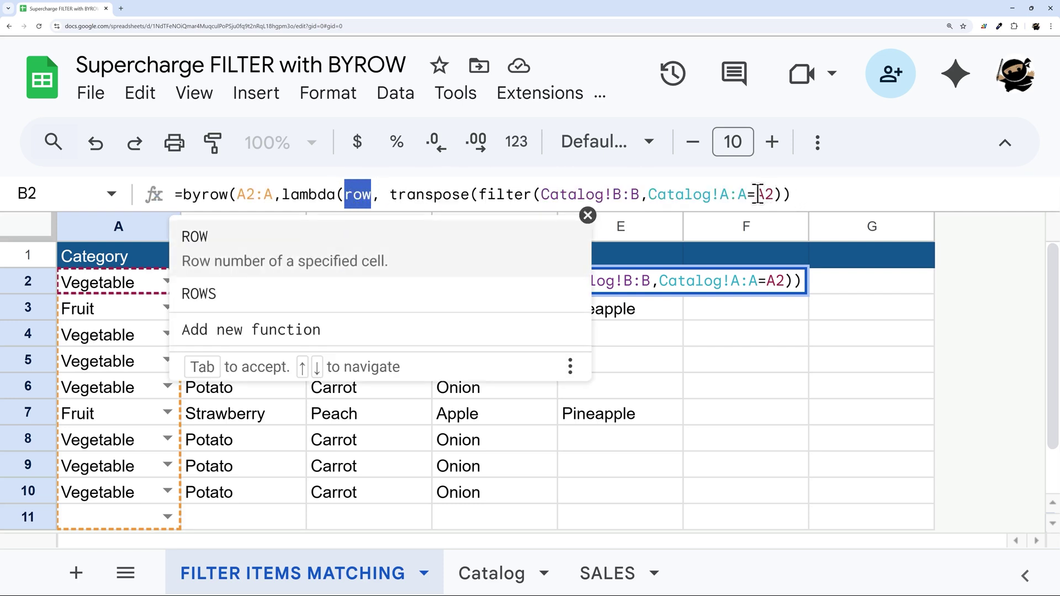
left_click_drag(755, 196, 772, 196)
type("row")
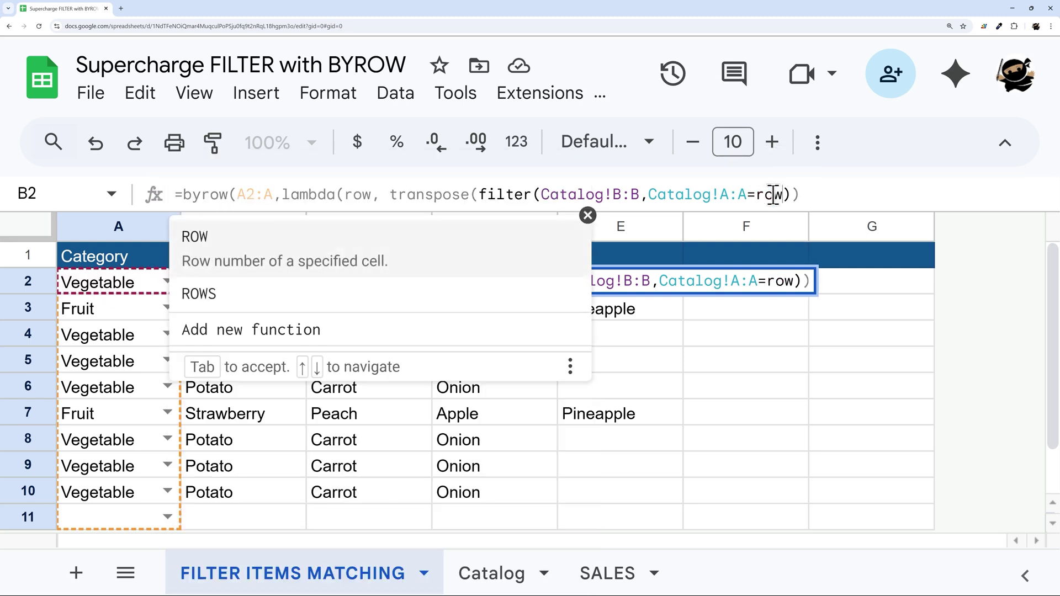
key("End")
key("Return")
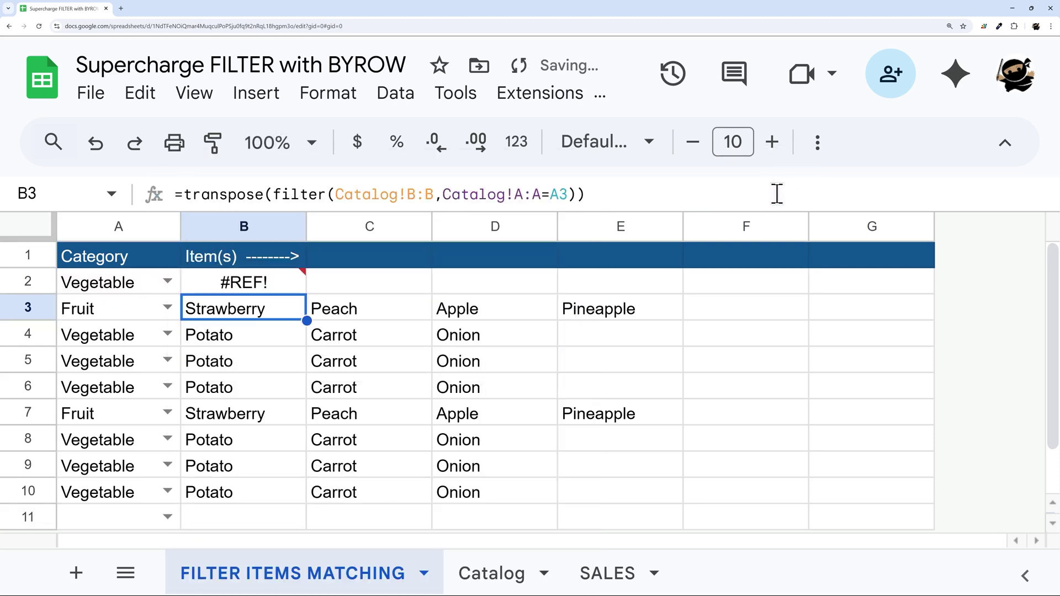
Delete the old per-row formulas in B3:B11 so B2's result can spill.
mouse_move(257, 286)
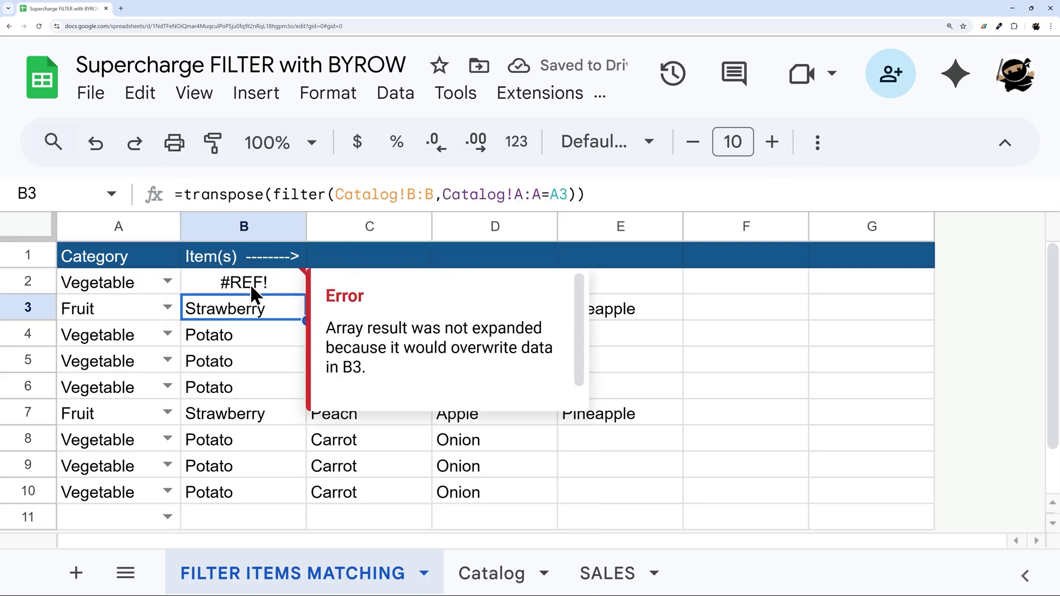
left_click_drag(230, 304, 238, 519)
key("Delete")
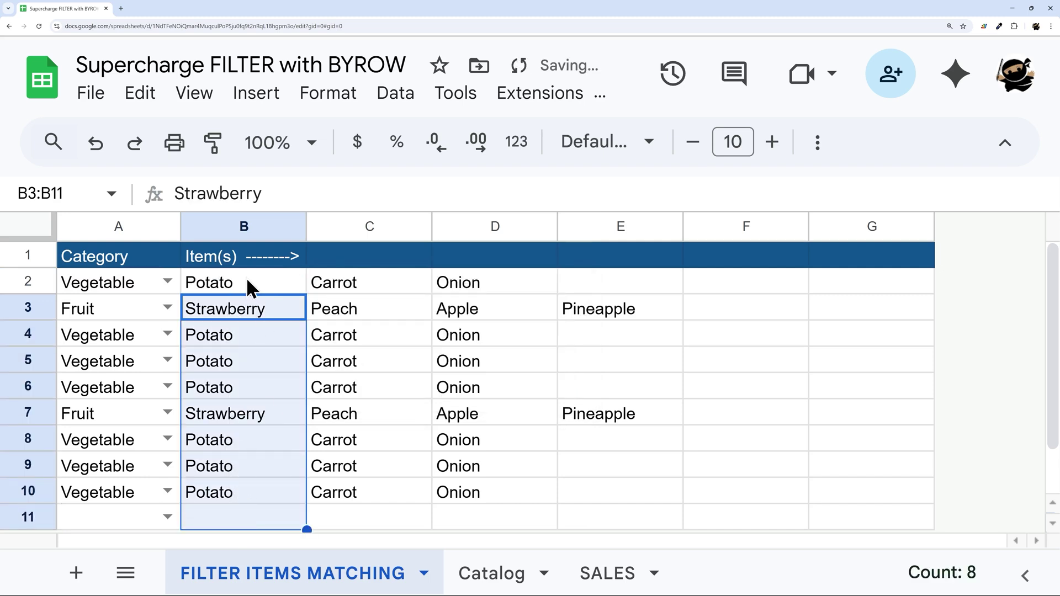
left_click_drag(247, 277, 218, 515)
Set A11 to Vegetable and insert a Fruit row above row 5 to test auto-filling.
left_click(167, 516)
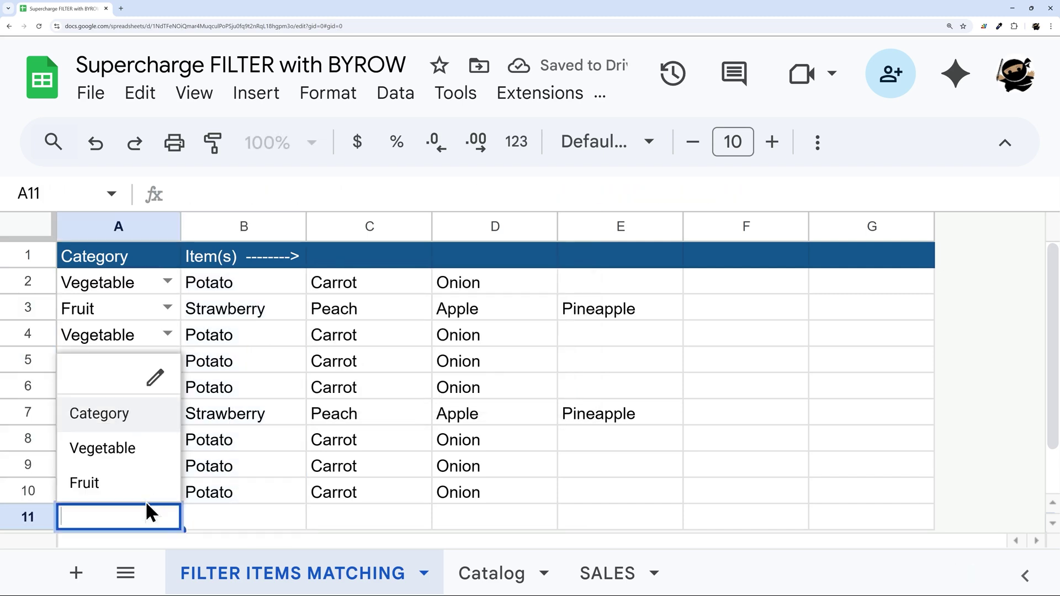
left_click(102, 448)
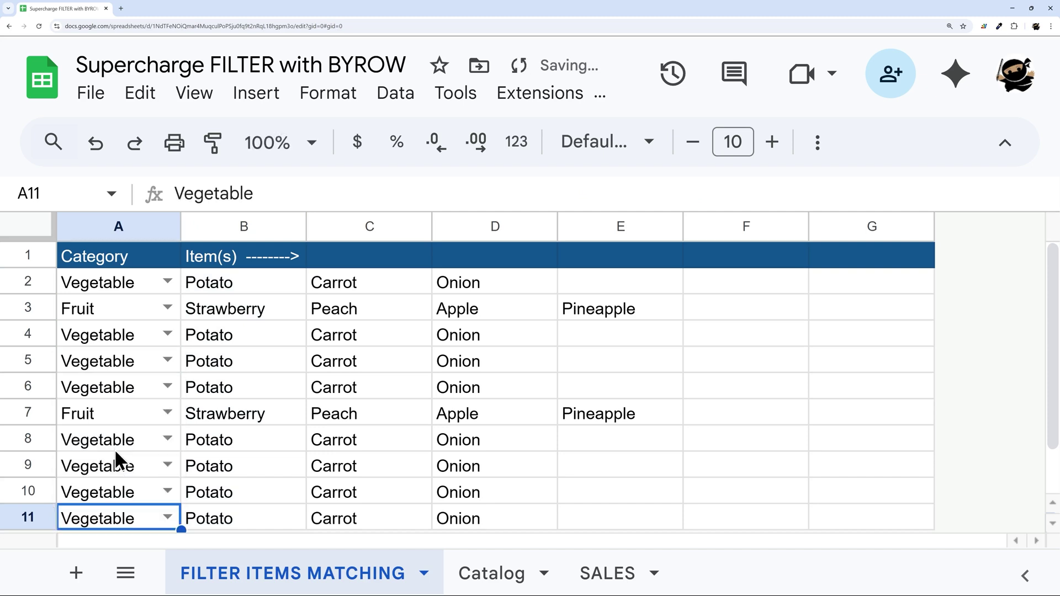
right_click(39, 365)
left_click(123, 338)
left_click(167, 360)
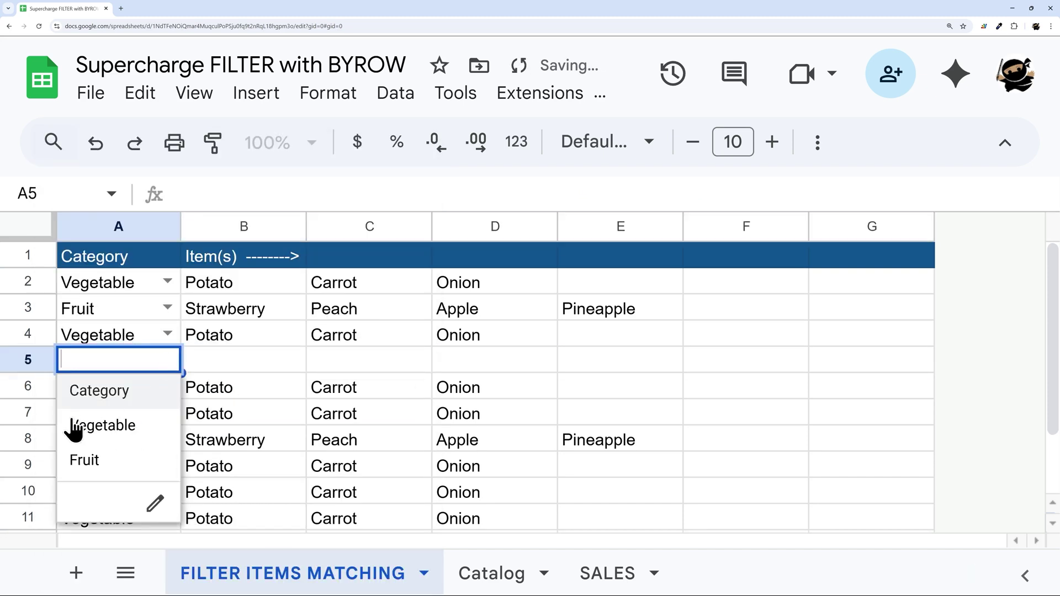
left_click(105, 458)
left_click(249, 360)
left_click(240, 283)
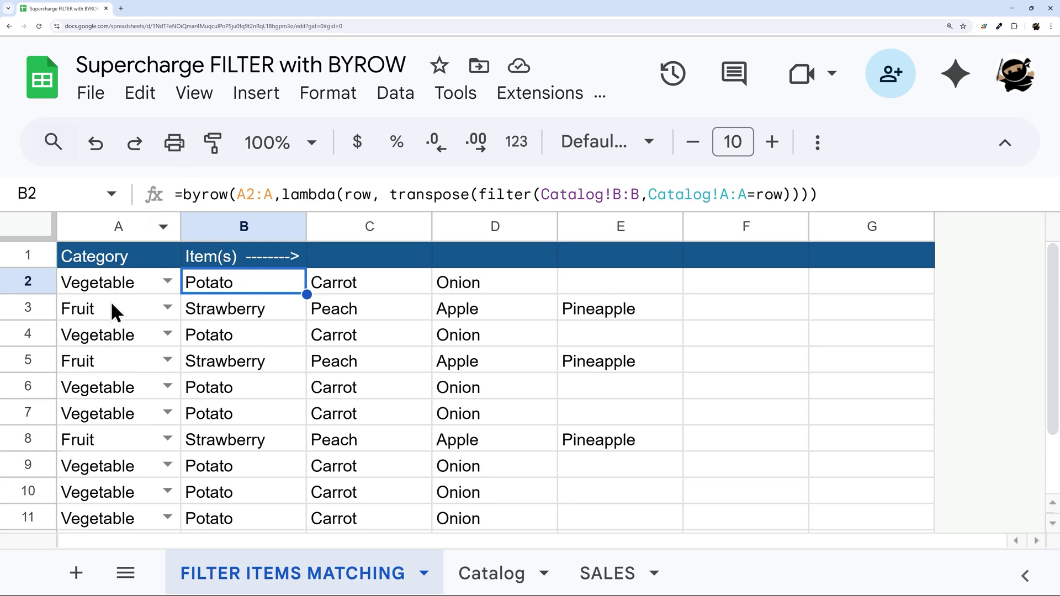
On the SALES sheet, select the D4:O8 monthly sales and the $130,000 Year Total Goal.
left_click(619, 577)
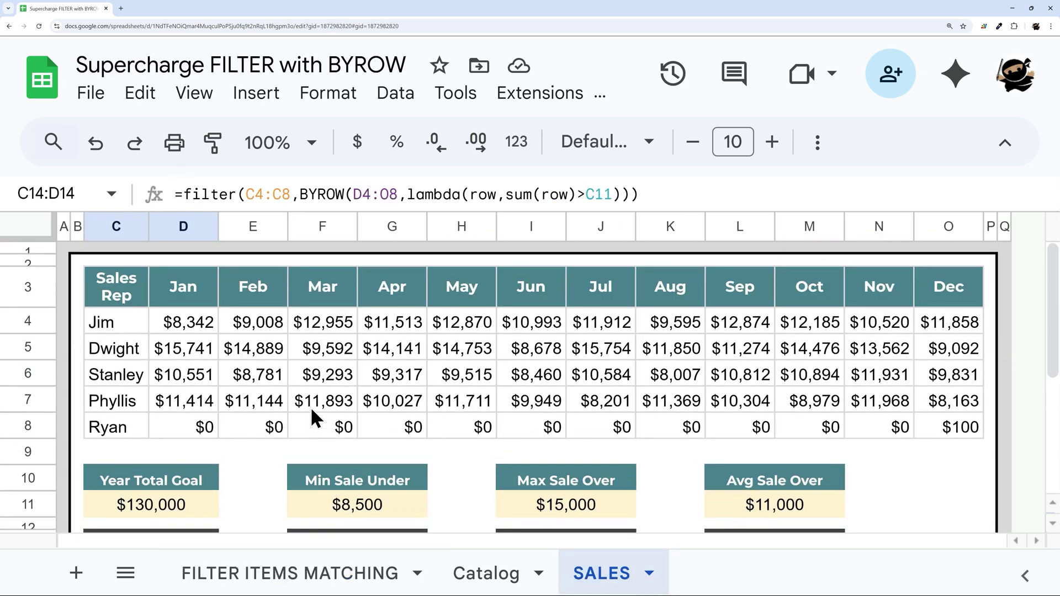
scroll(310, 407, "down", 3)
scroll(307, 415, "down", 1)
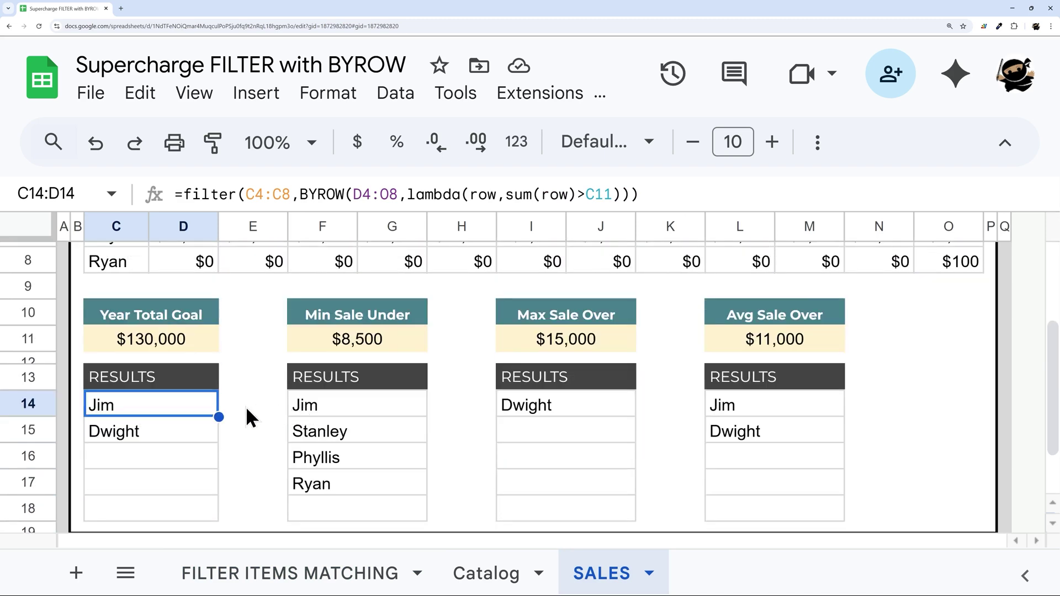
scroll(225, 410, "up", 3)
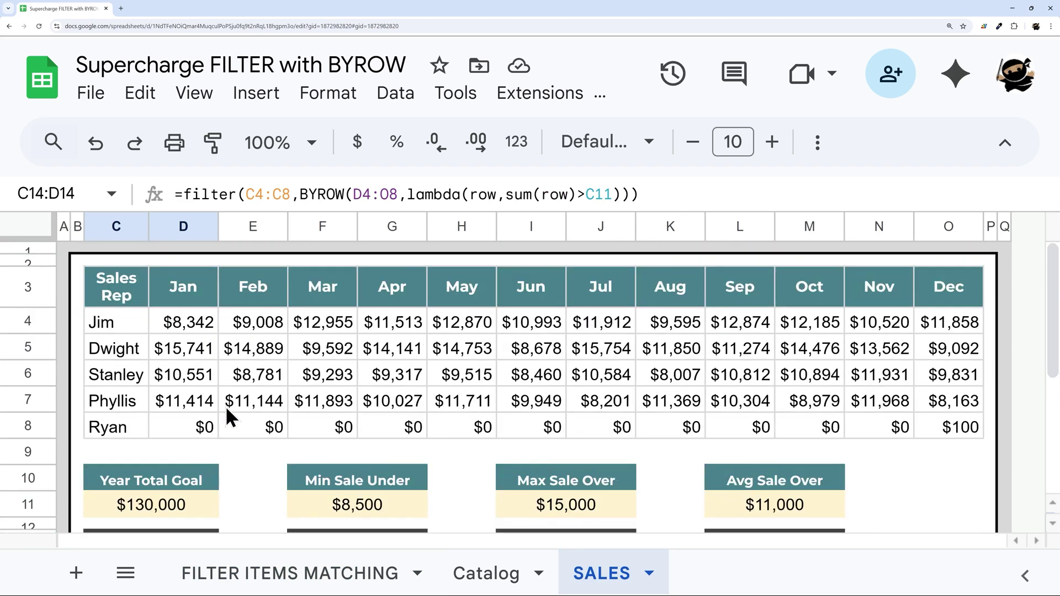
left_click_drag(174, 323, 962, 440)
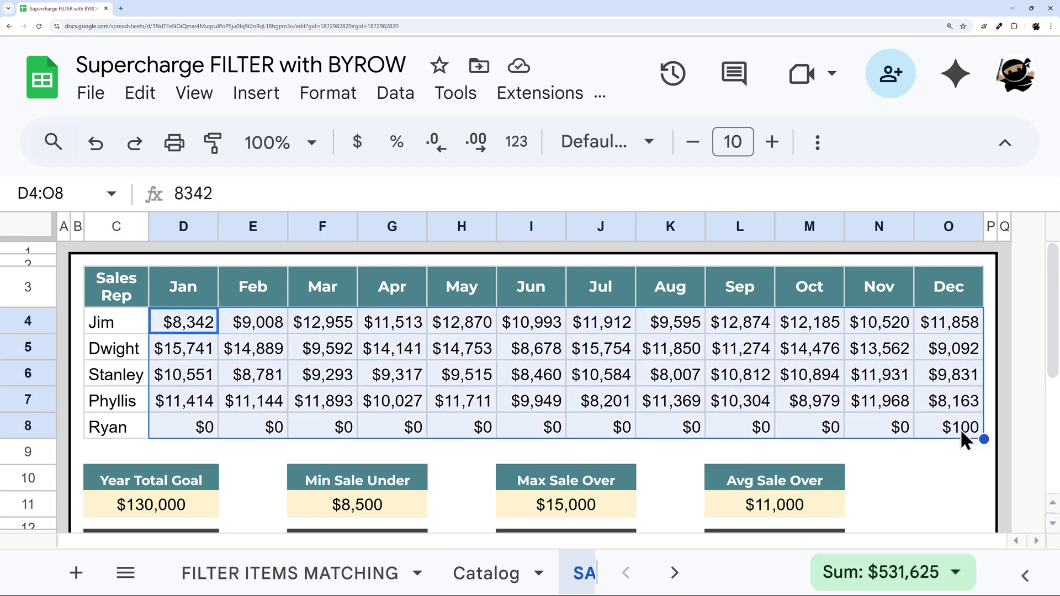
scroll(163, 449, "down", 1)
scroll(164, 451, "down", 2)
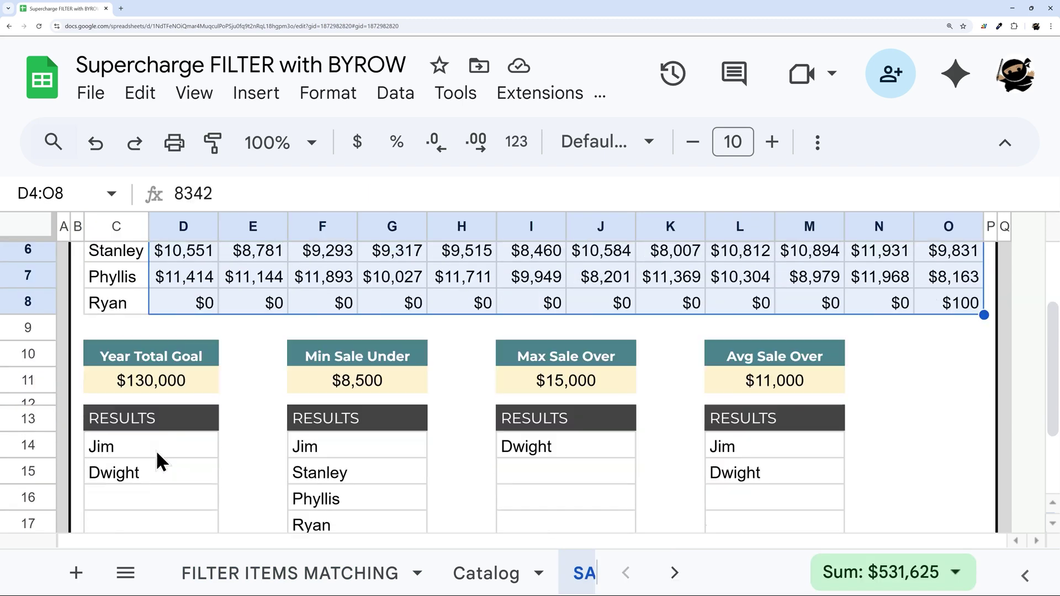
scroll(215, 400, "up", 2)
scroll(171, 411, "down", 1)
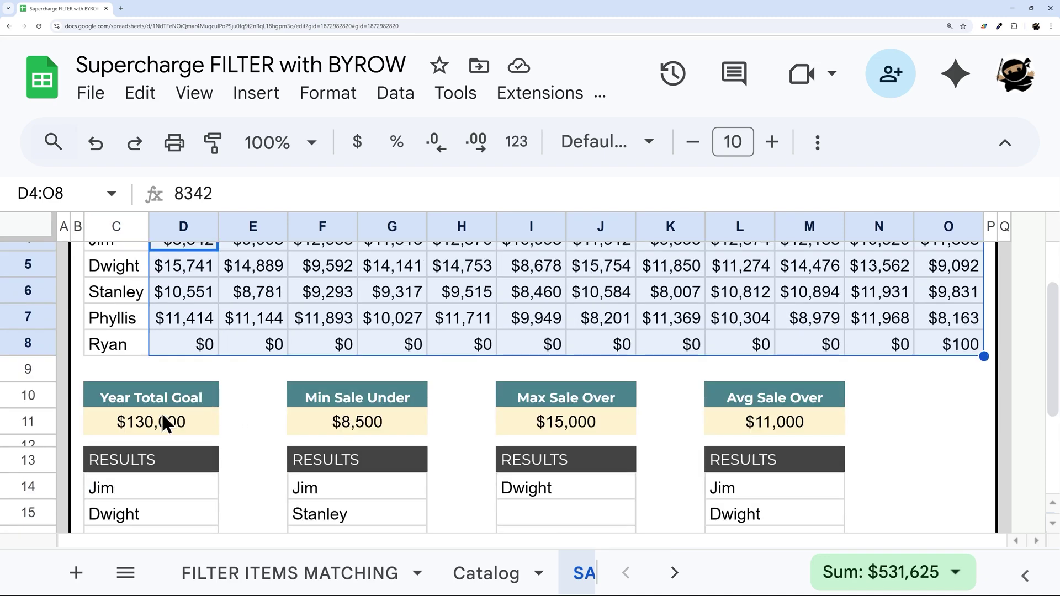
left_click(142, 430)
Inspect the empty P3:P8 cells and the $8,500 Min Sale Under value.
scroll(238, 412, "up", 1)
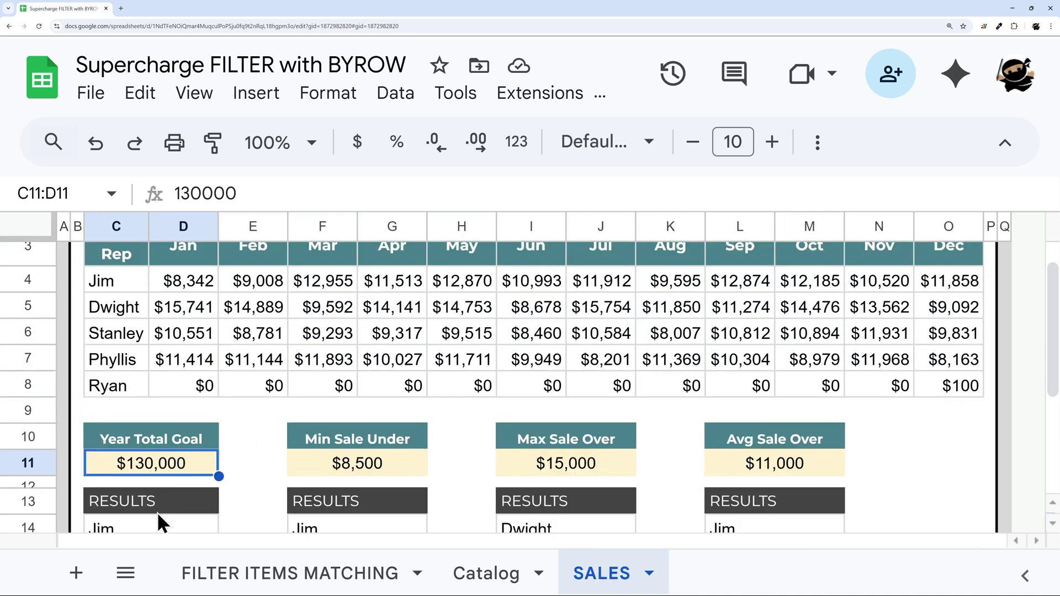
scroll(367, 412, "up", 1)
left_click_drag(989, 286, 995, 434)
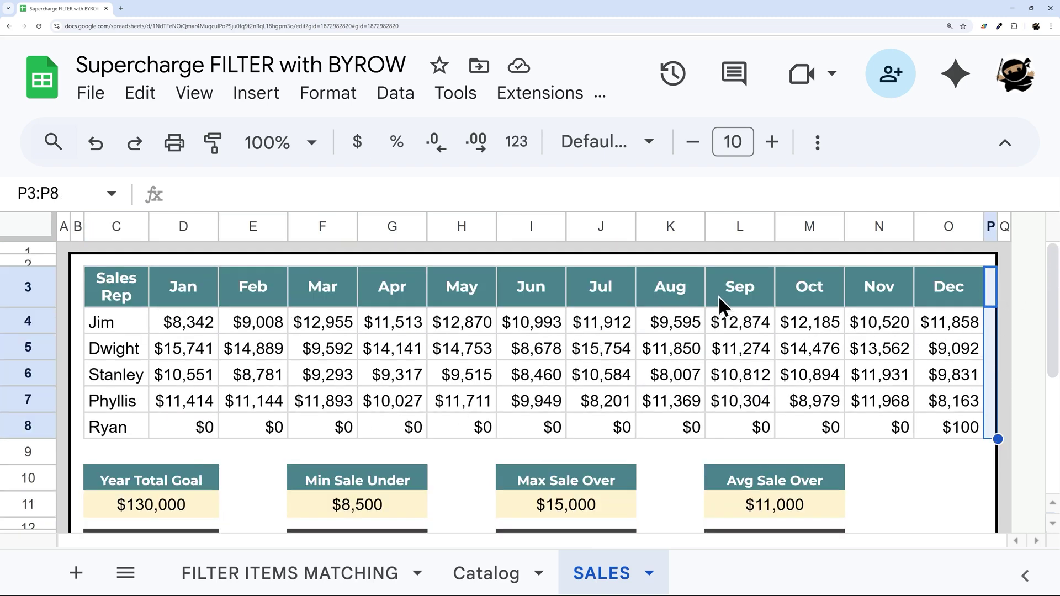
scroll(718, 296, "down", 2)
scroll(353, 400, "down", 1)
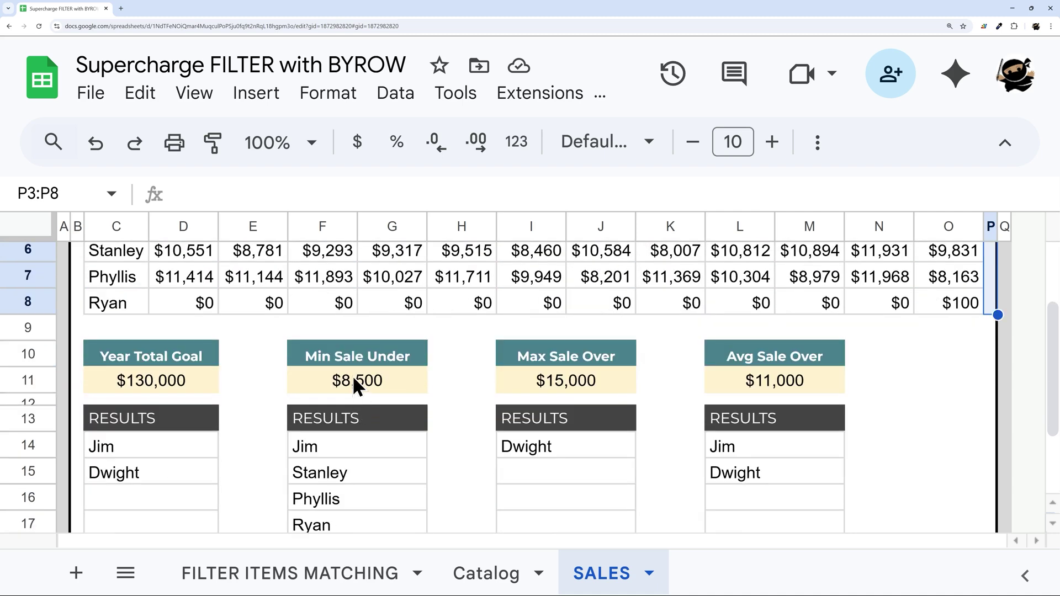
left_click(373, 379)
scroll(369, 406, "up", 2)
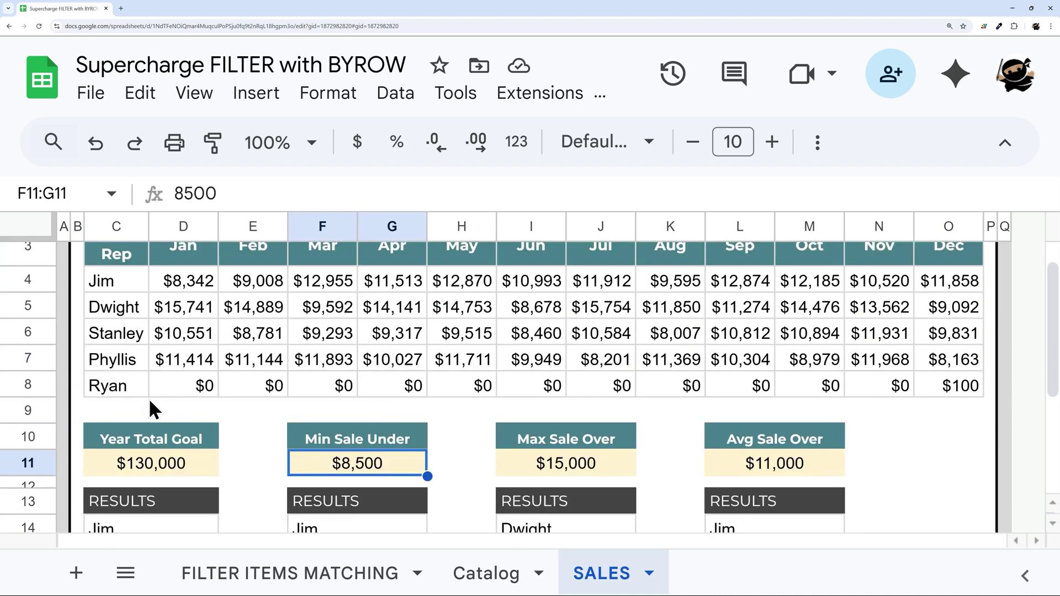
Select row 9, column P, the first four rep names and the $15,000 Max Sale Over value.
left_click_drag(152, 410, 950, 414)
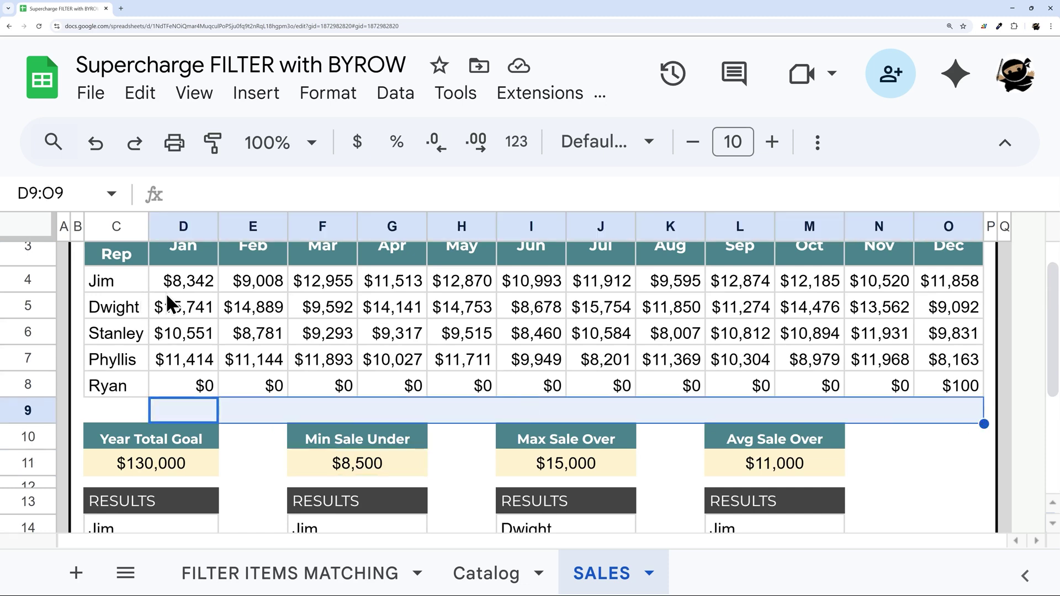
left_click(990, 225)
left_click_drag(146, 277, 124, 359)
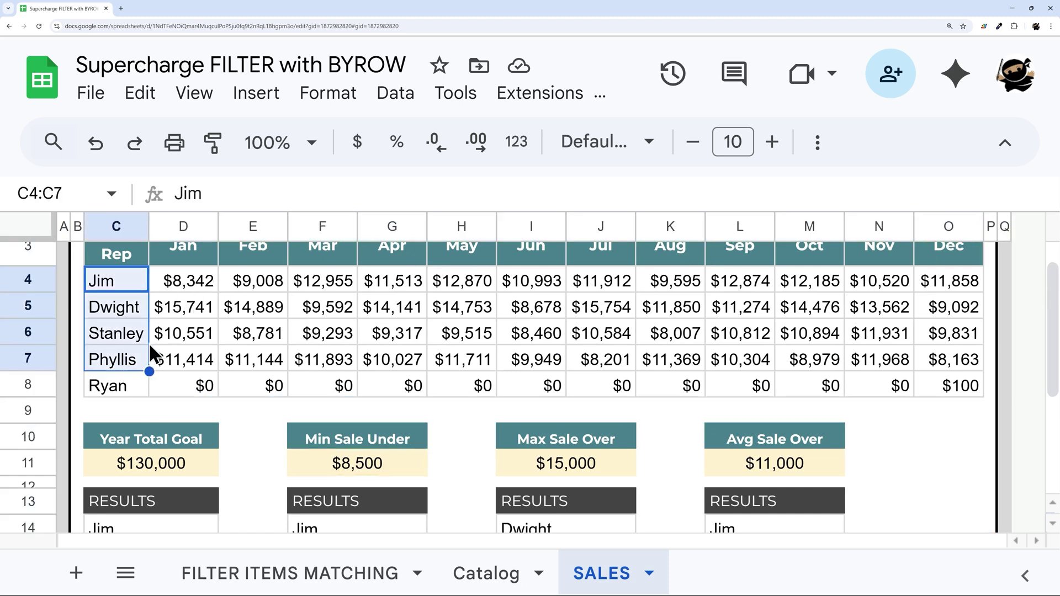
left_click(559, 457)
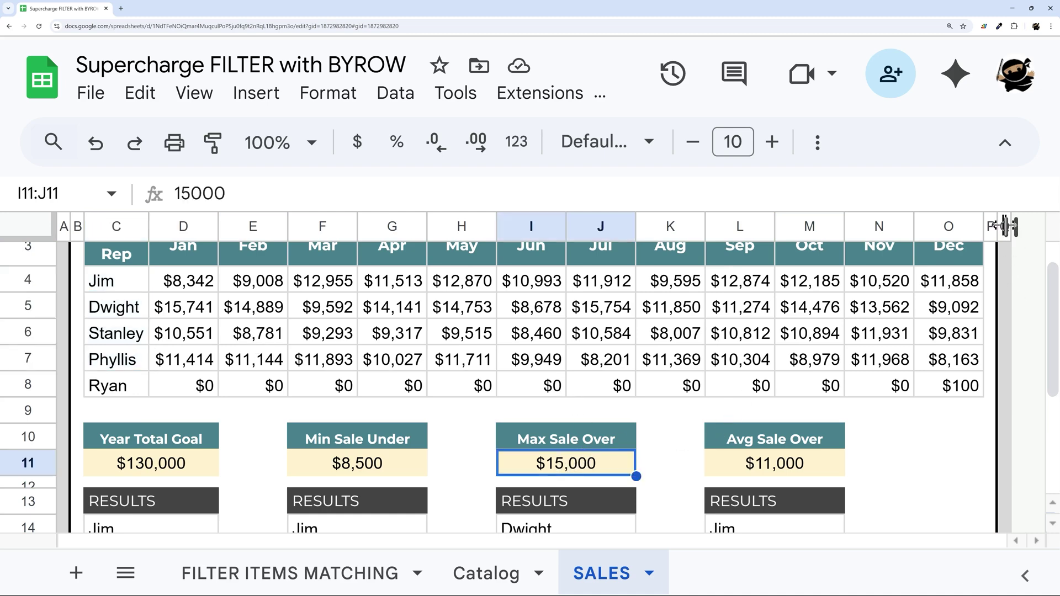
scroll(596, 457, "down", 3)
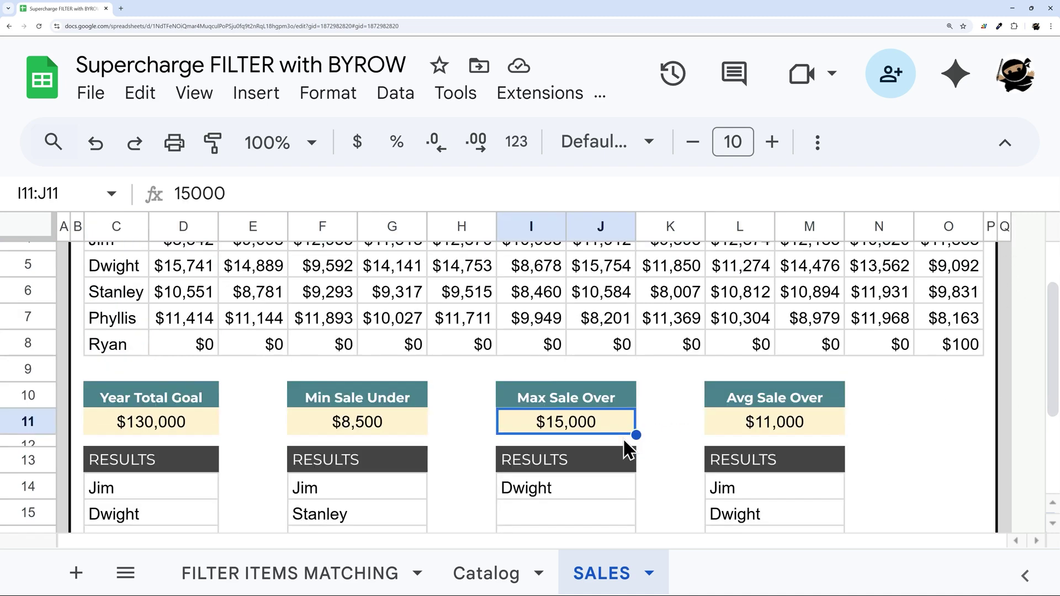
left_click_drag(777, 389, 792, 421)
left_click(177, 444)
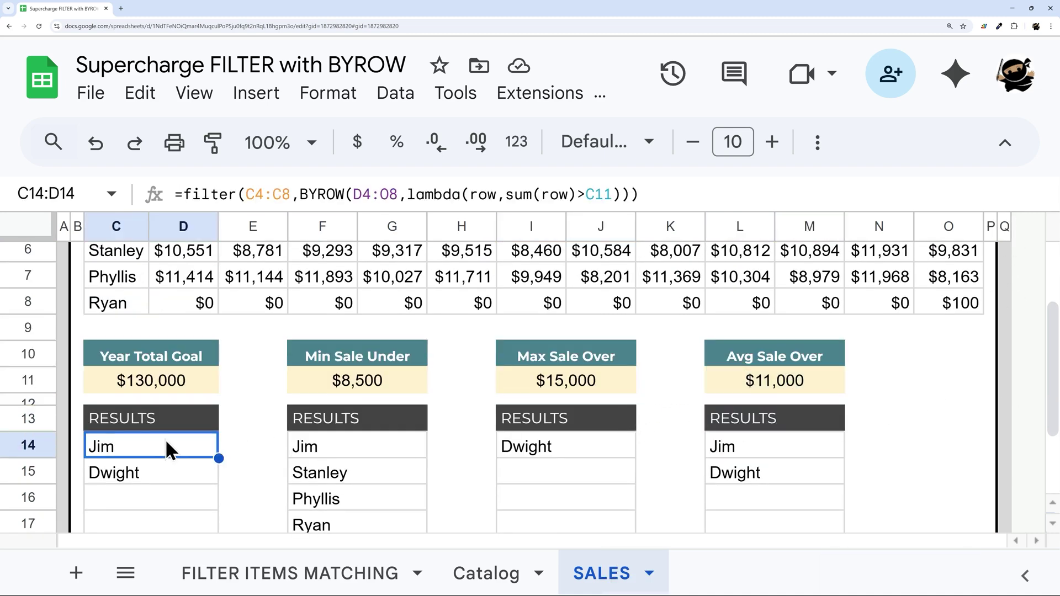
scroll(227, 439, "up", 3)
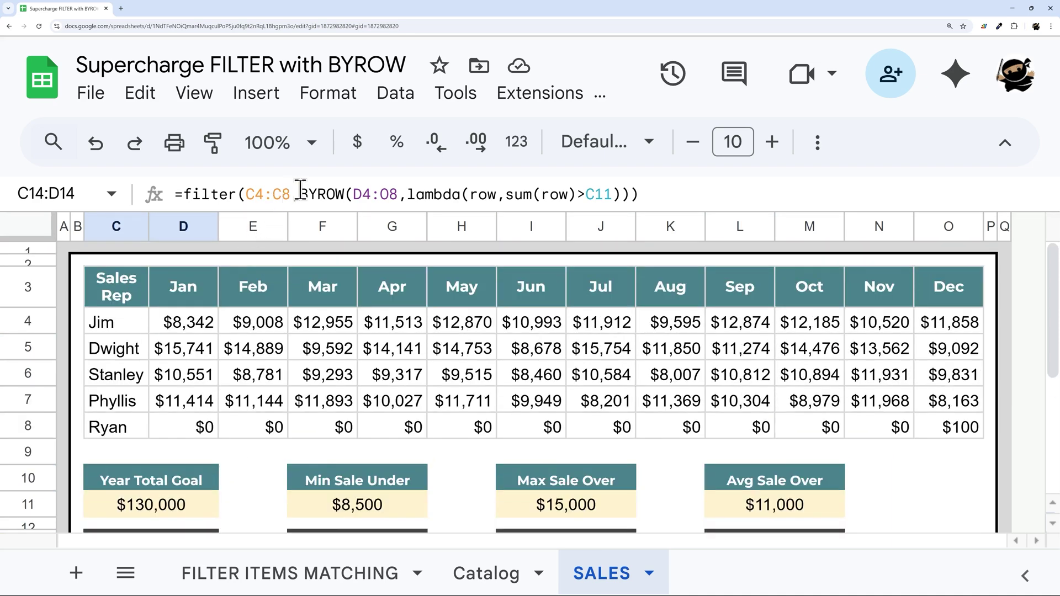
left_click_drag(182, 195, 611, 204)
scroll(191, 362, "down", 3)
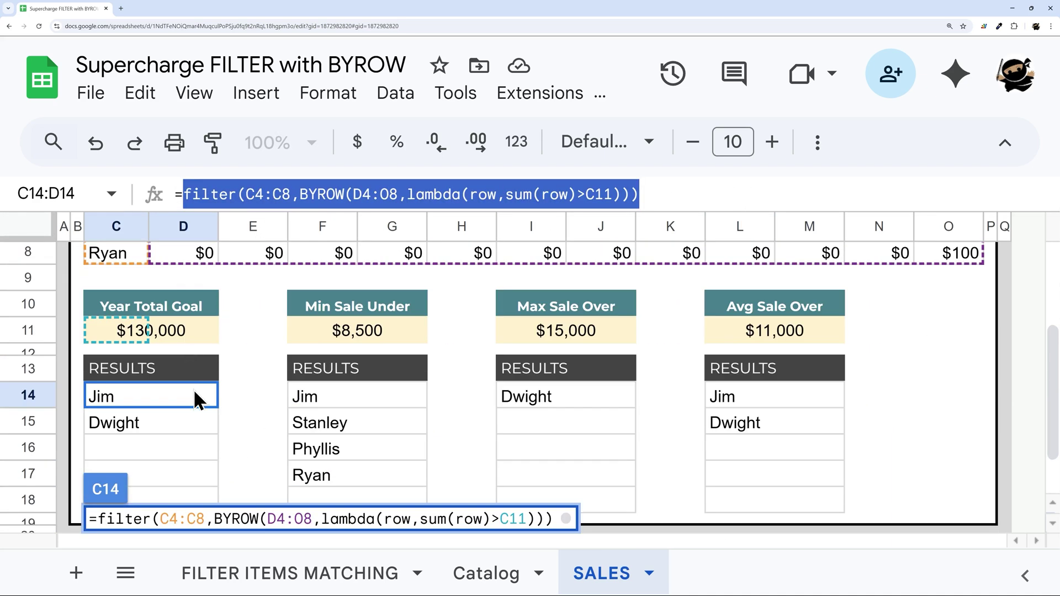
key("Escape")
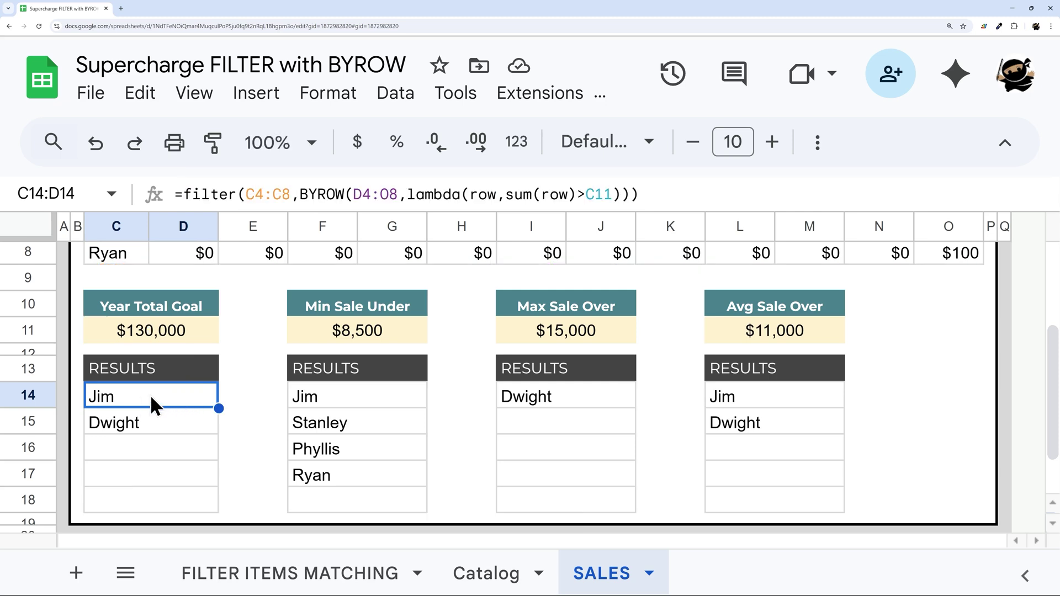
left_click(291, 194)
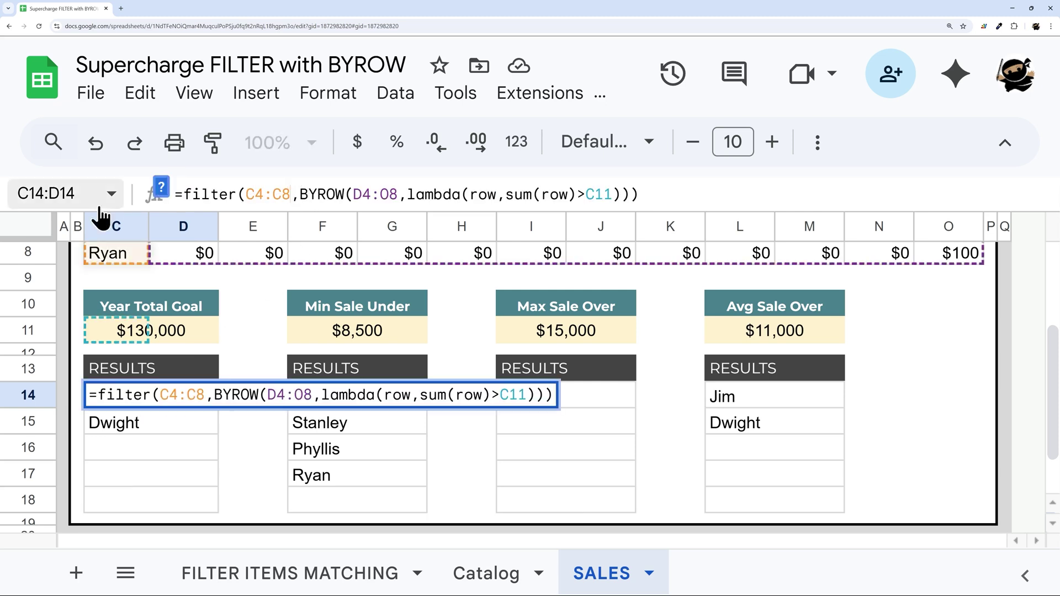
left_click(161, 187)
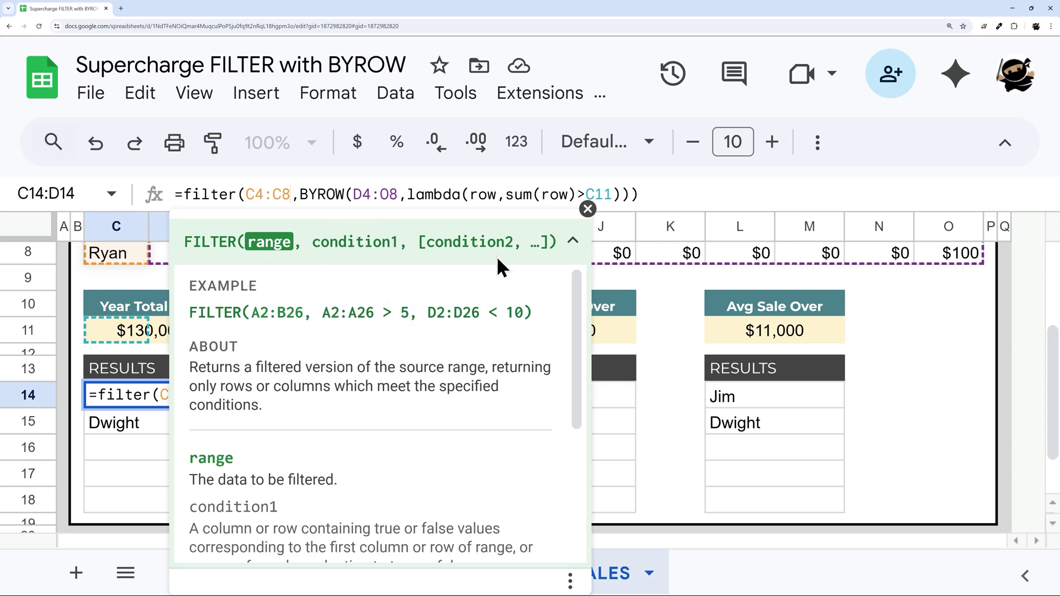
left_click(587, 210)
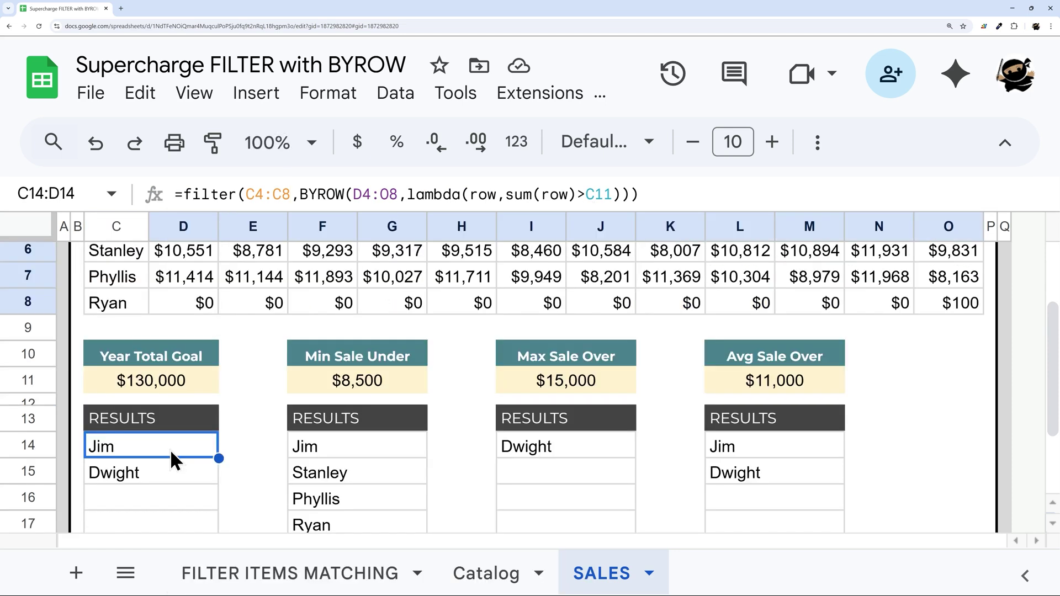
Replace C14 with =byrow(D4:O8,lambda(row,sum(row))) to total each rep's monthly sales.
key("Delete")
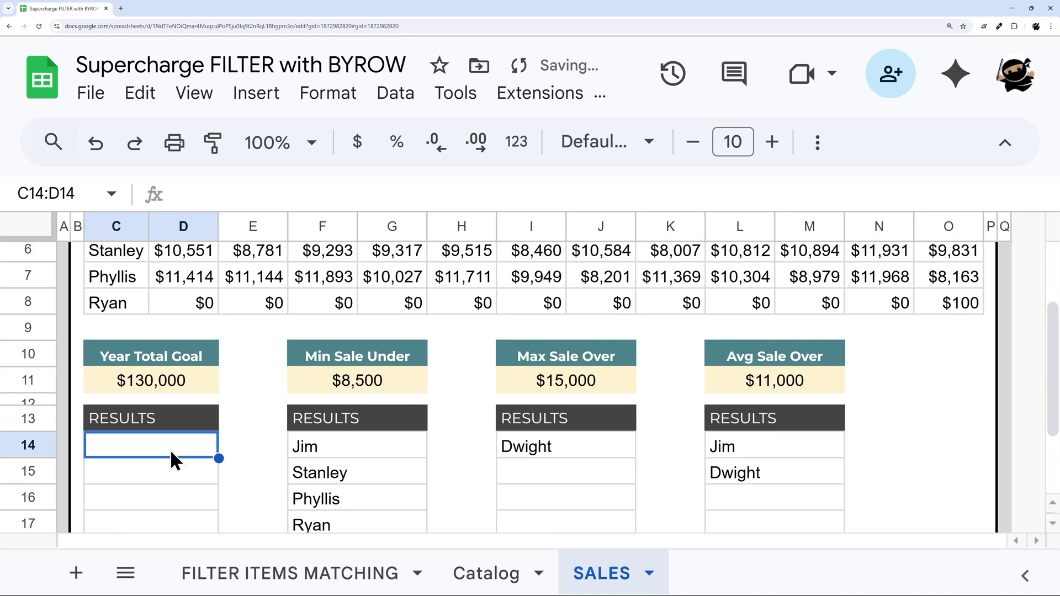
left_click(206, 193)
type("=byrow(")
scroll(200, 270, "up", 2)
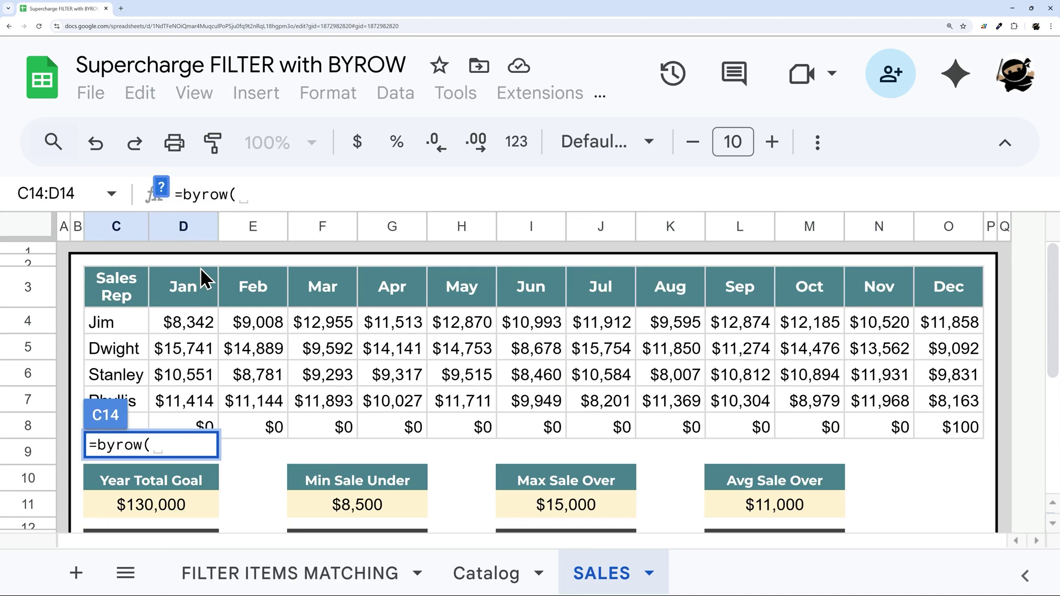
left_click_drag(178, 317, 955, 436)
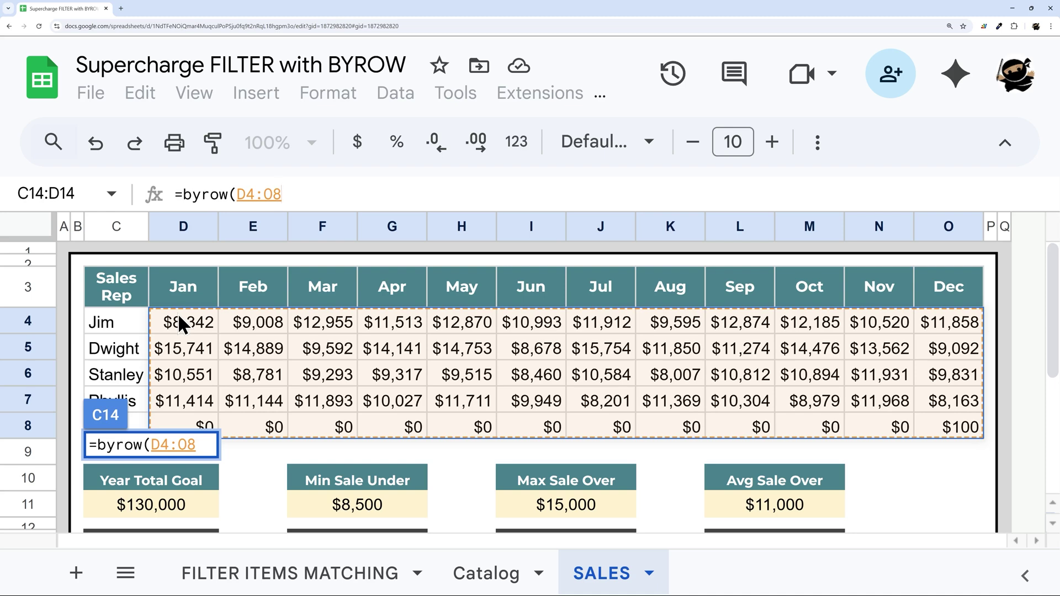
type(",la")
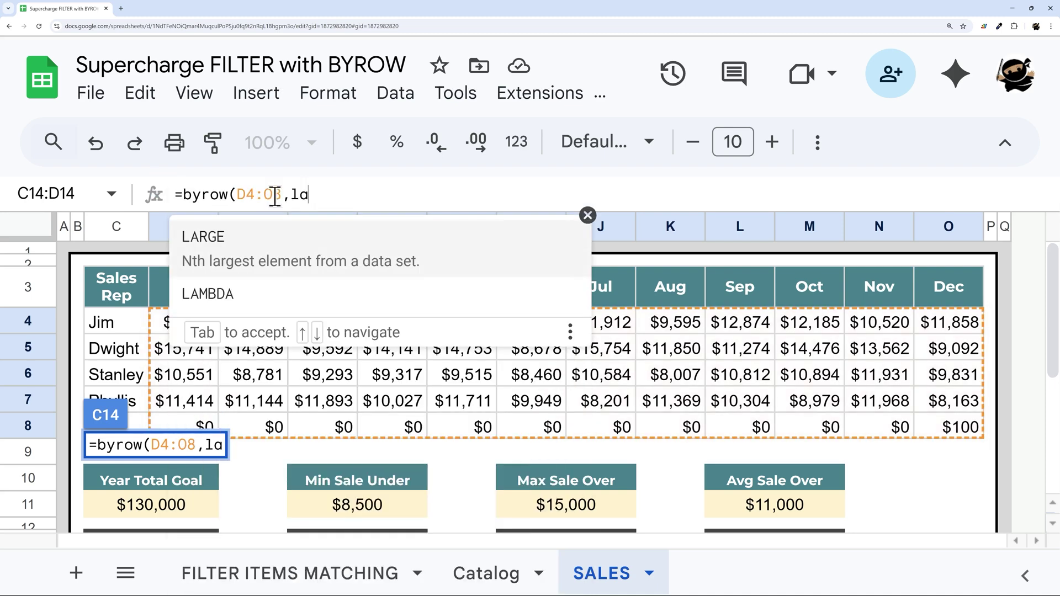
type("mbda(")
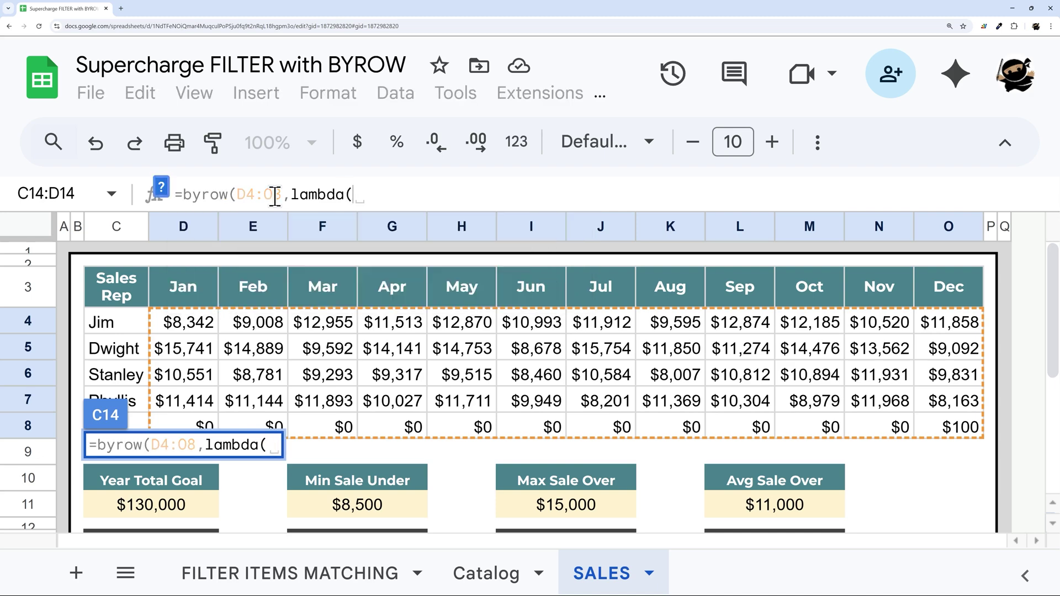
type("row,")
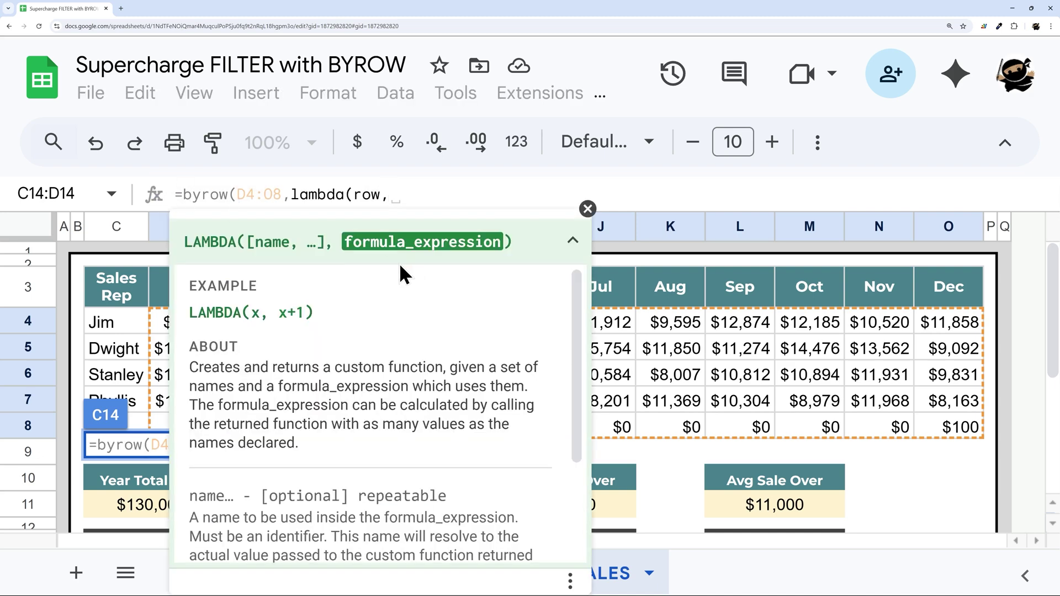
left_click(587, 210)
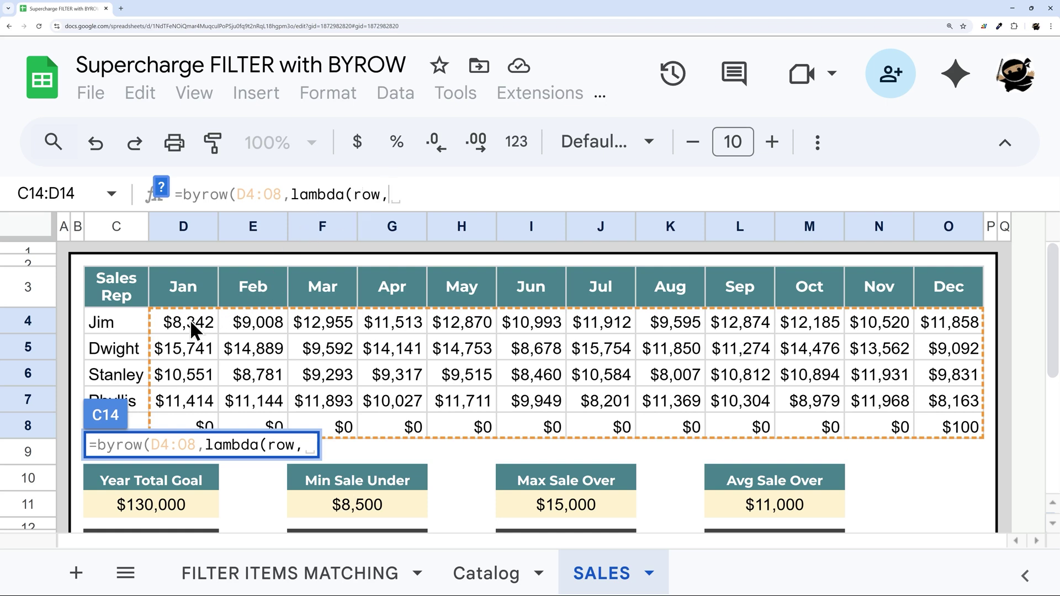
double_click(364, 194)
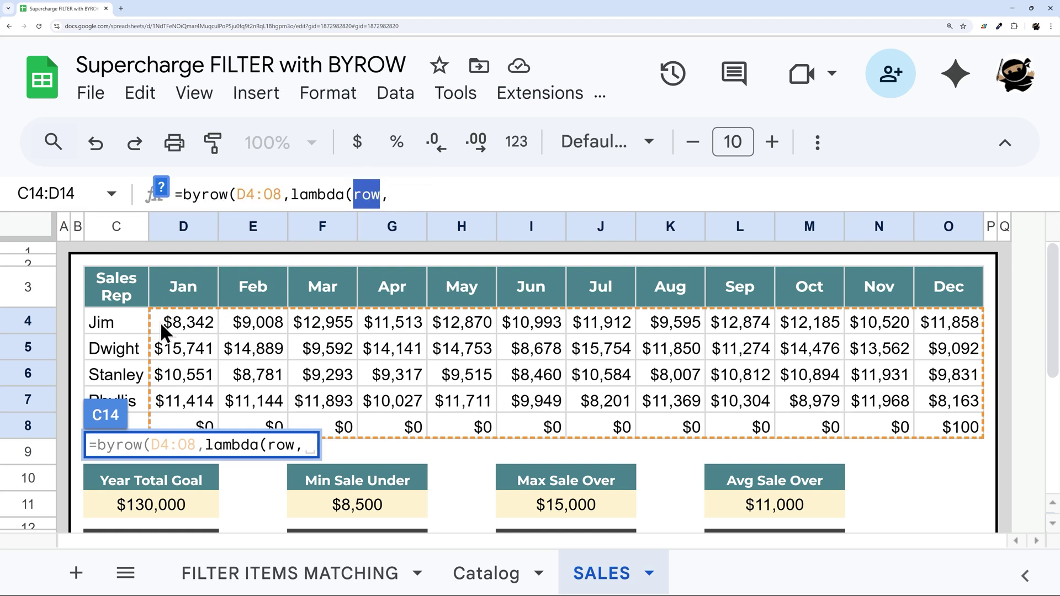
left_click(413, 198)
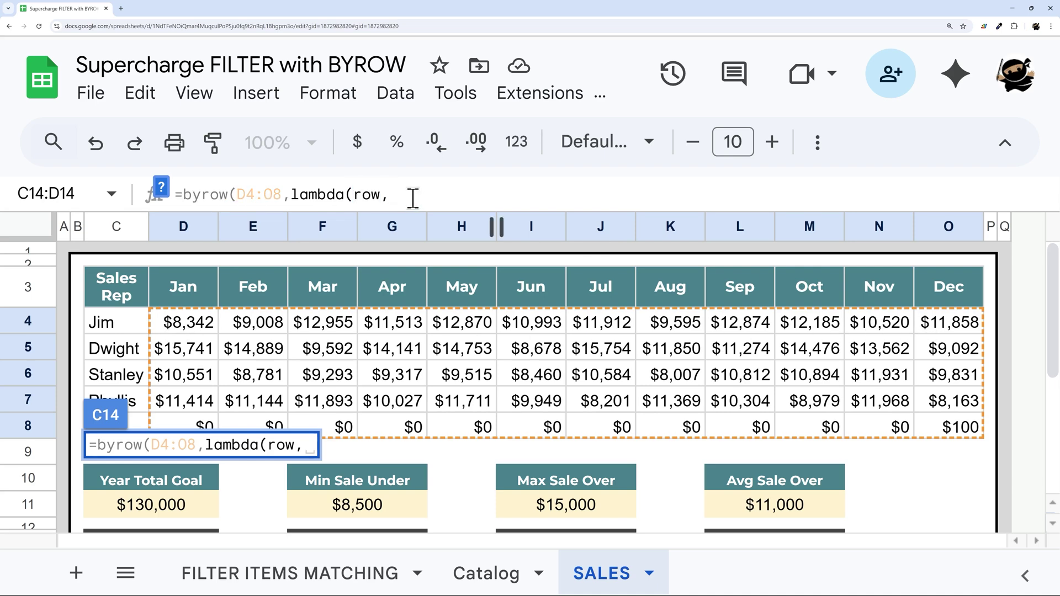
type("sum(row)")
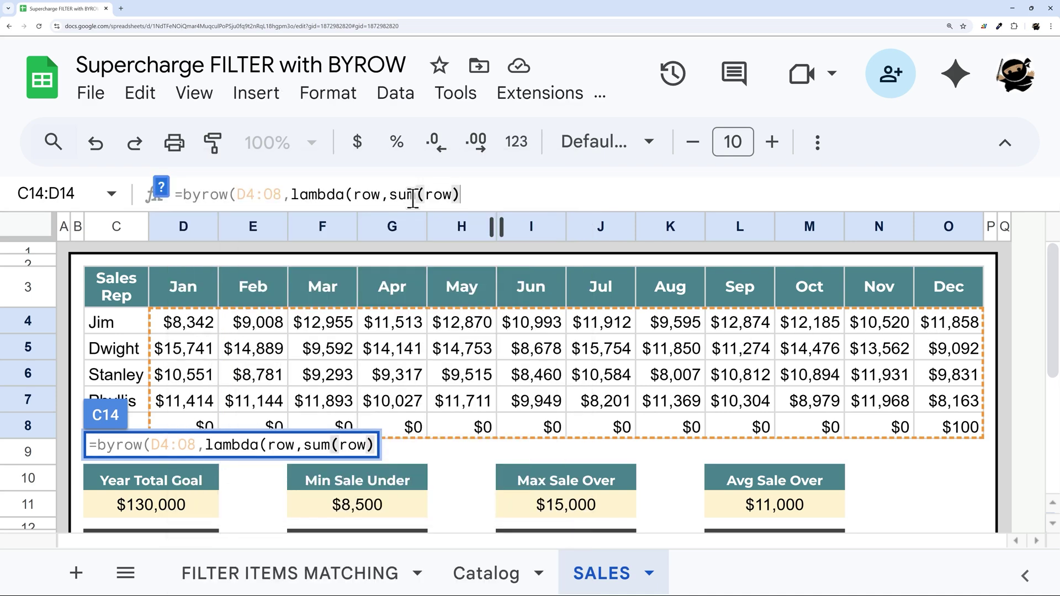
type("))")
Confirm the BYROW formula and review each rep's yearly sales total.
key("Return")
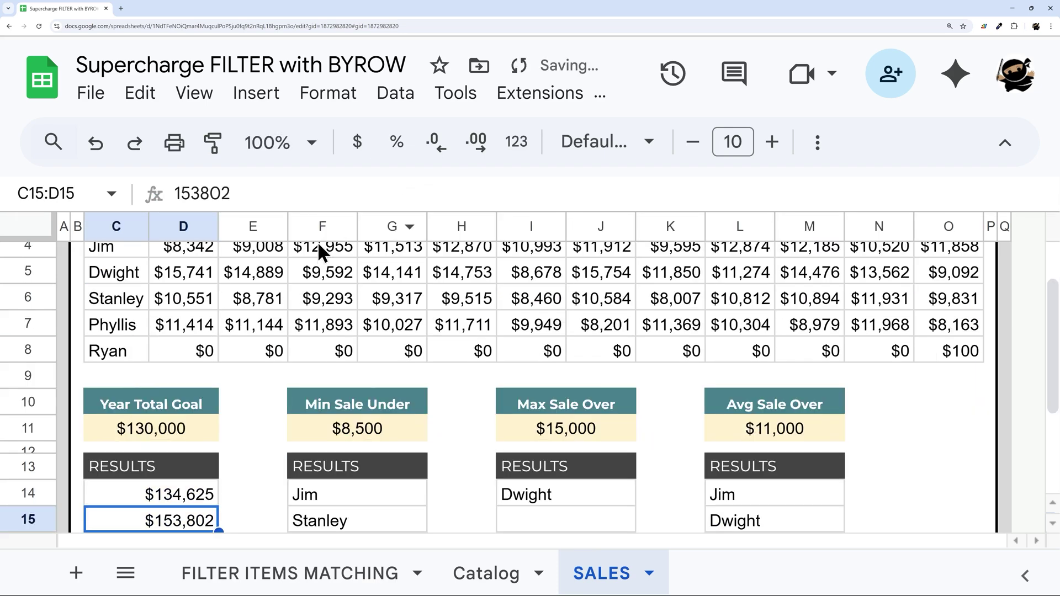
scroll(250, 293, "down", 3)
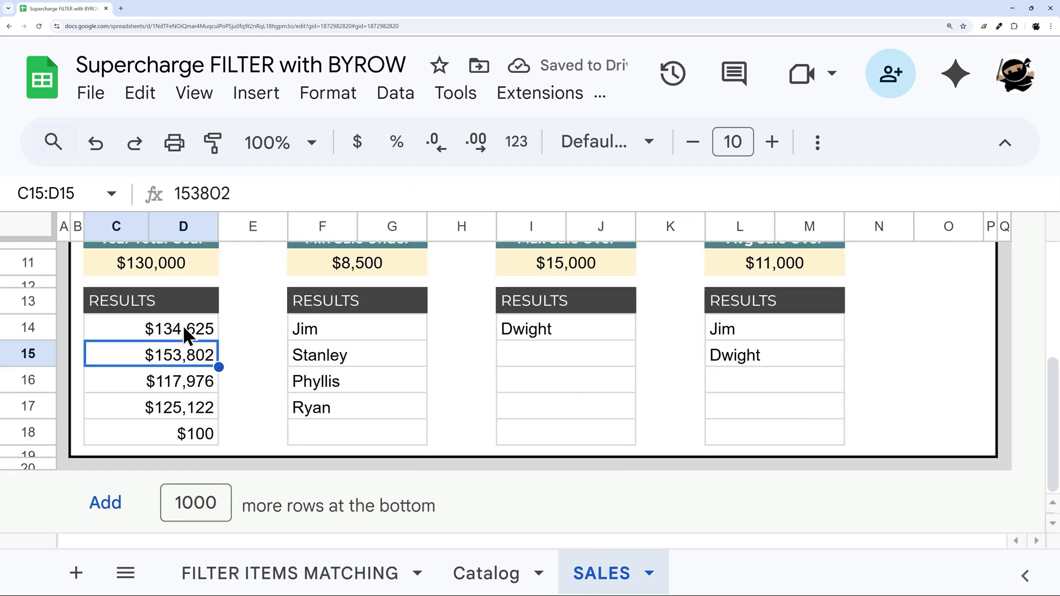
left_click_drag(185, 329, 188, 428)
scroll(187, 375, "up", 1)
Change the lambda to sum(row)>C11 so each total is compared against the Year Total Goal.
left_click(192, 375)
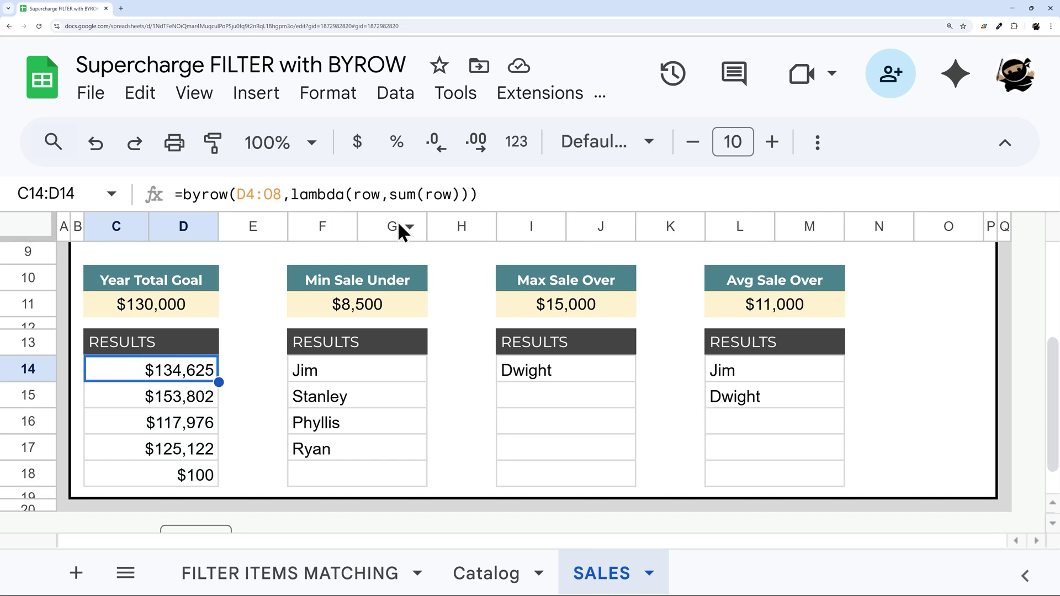
left_click_drag(390, 196, 456, 196)
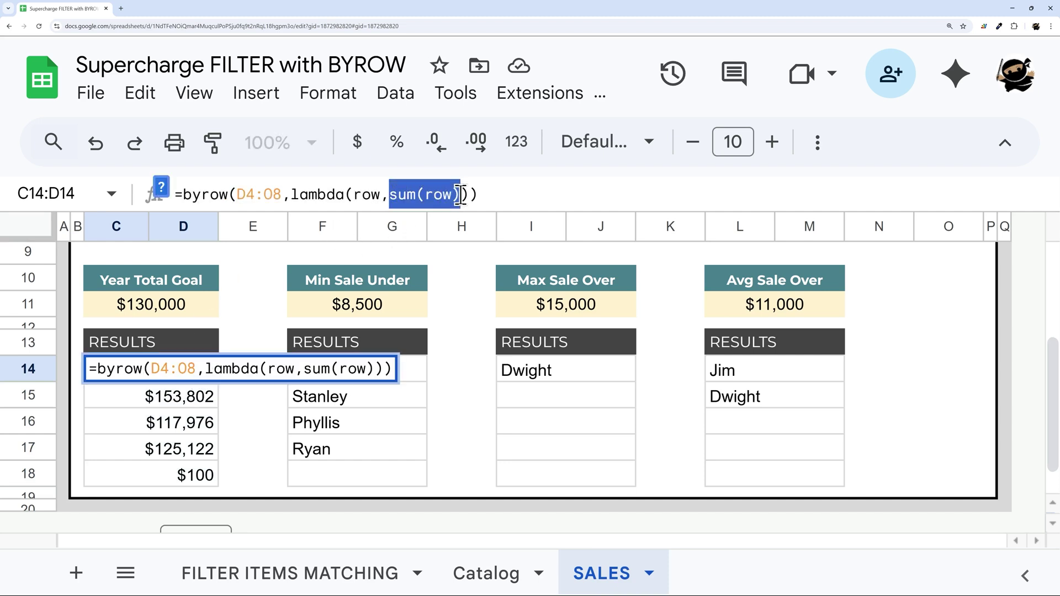
left_click(462, 195)
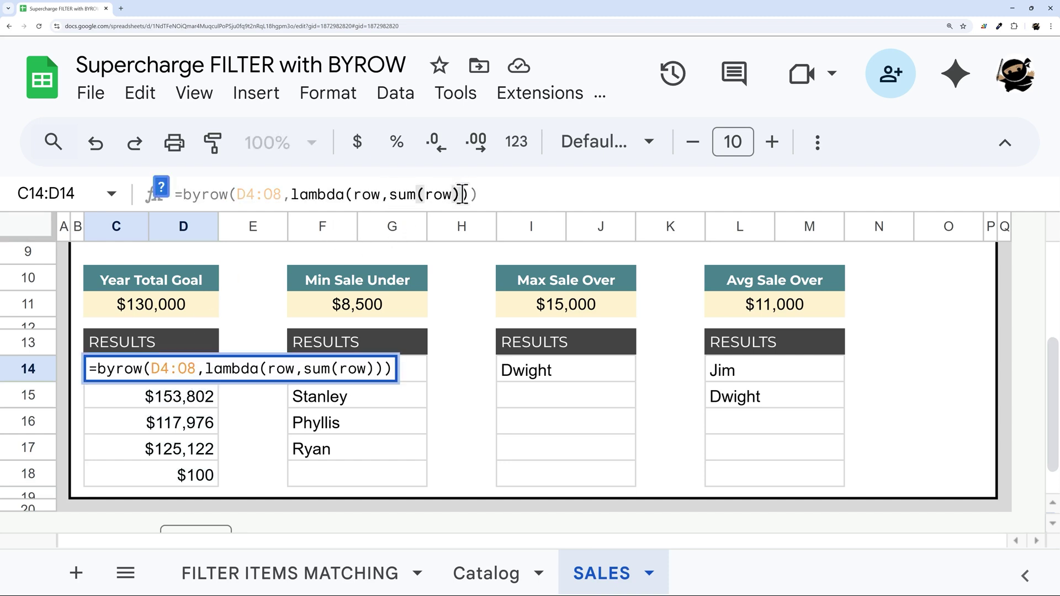
type(">")
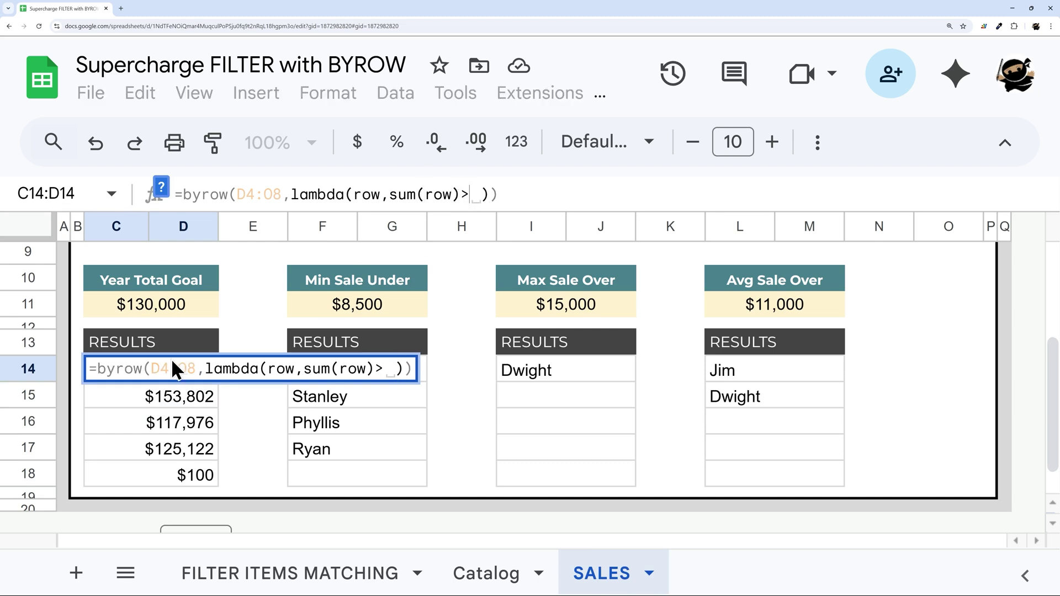
left_click(164, 302)
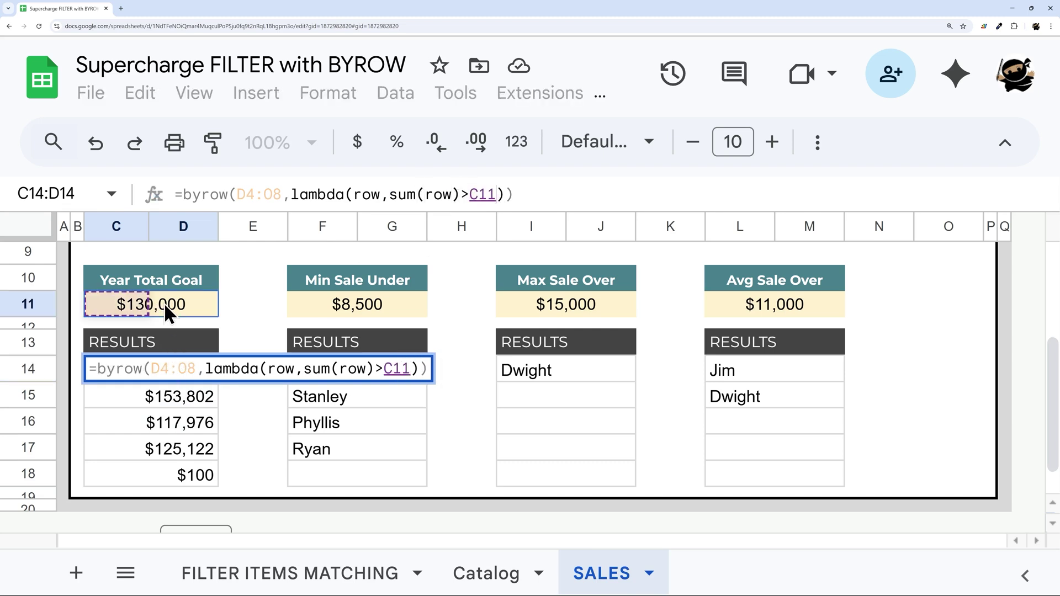
key("Return")
Undo and redo the >C11 condition to compare totals with the TRUE/FALSE results.
left_click_drag(164, 366, 160, 394)
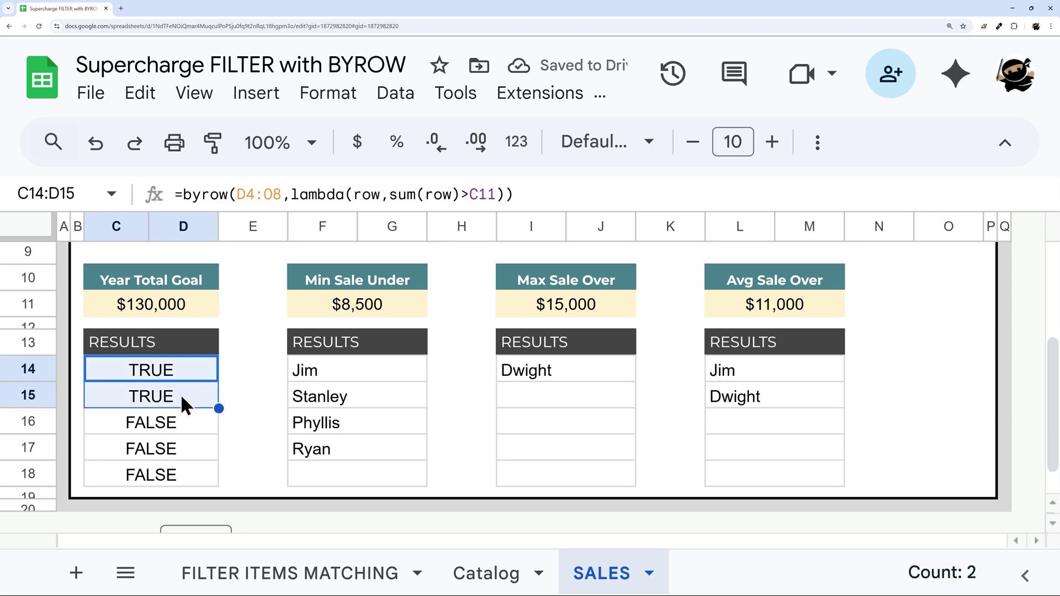
key("ctrl+z")
left_click_drag(180, 367, 177, 391)
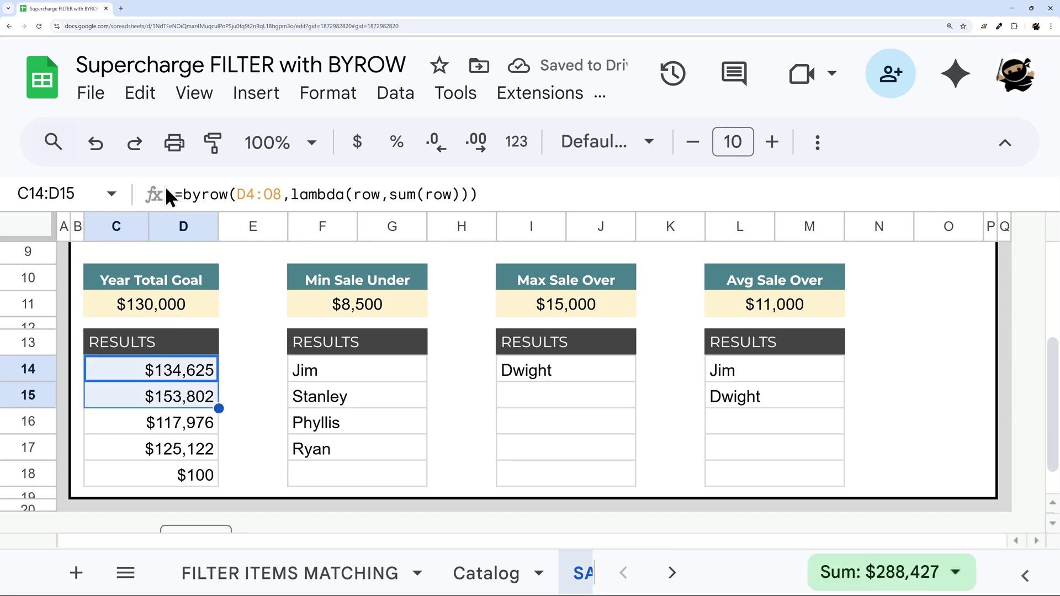
left_click(134, 143)
left_click_drag(147, 367, 167, 460)
scroll(194, 391, "up", 3)
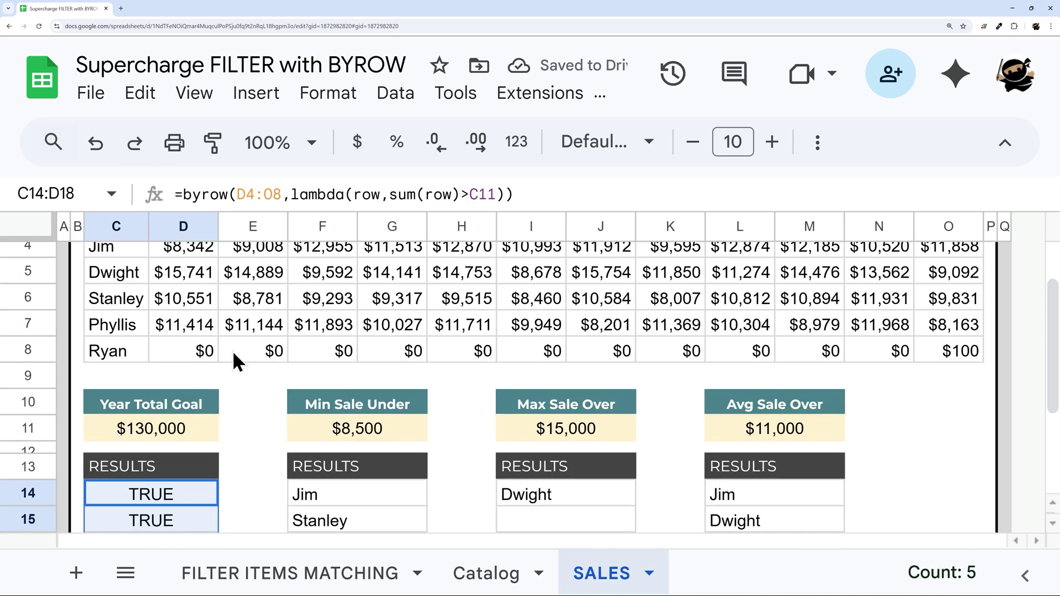
left_click_drag(115, 287, 125, 393)
scroll(149, 364, "down", 3)
left_click_drag(153, 331, 166, 433)
scroll(187, 342, "up", 5)
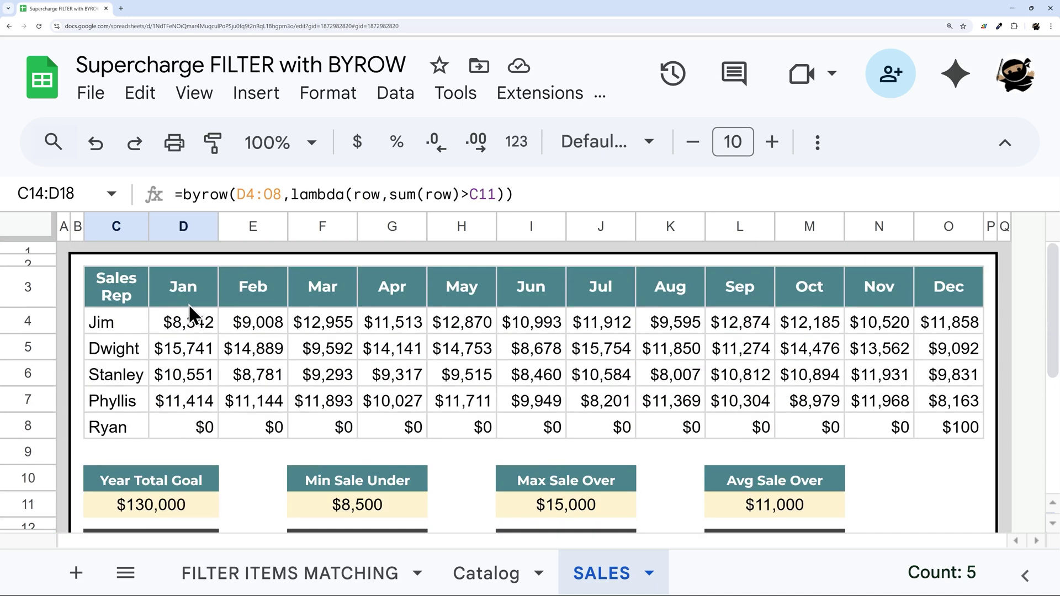
scroll(144, 491, "down", 3)
Wrap the BYROW in =filter(C4:C8, …) so C14 lists the reps meeting the goal.
left_click(157, 443)
left_click(187, 188)
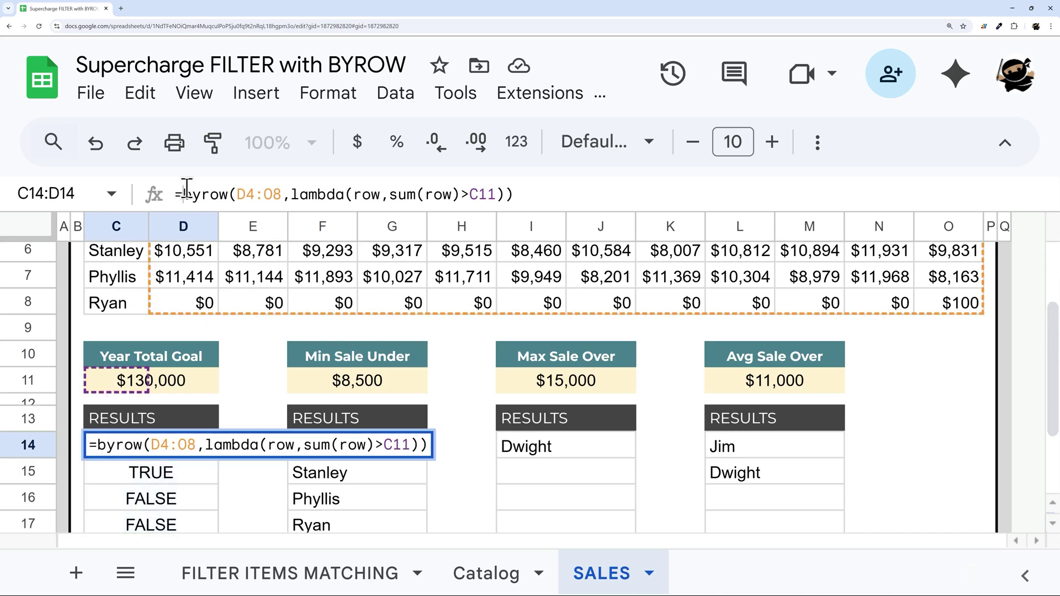
type("filter(")
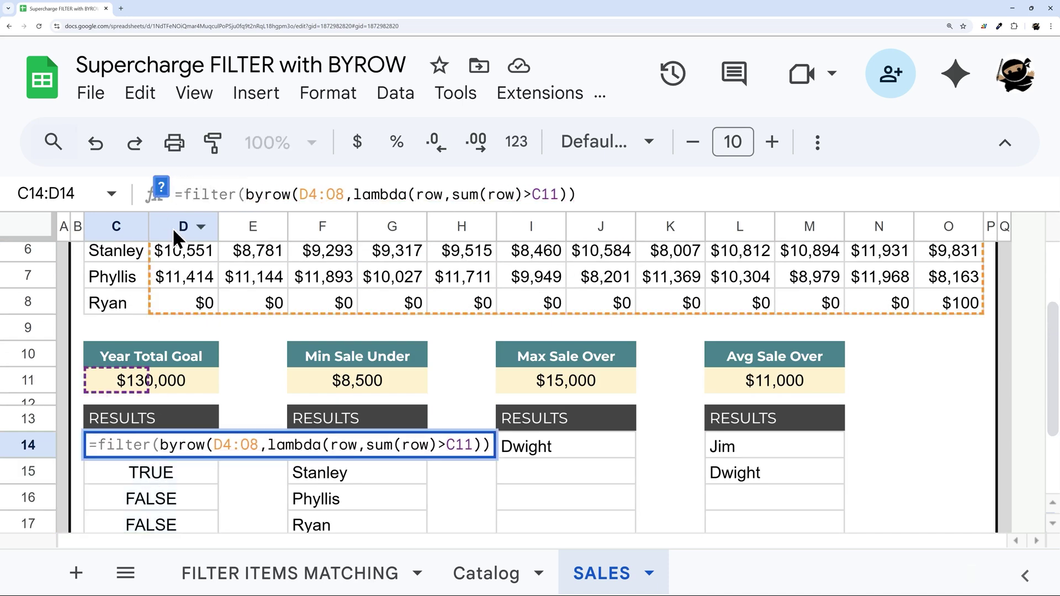
scroll(106, 290, "up", 2)
left_click_drag(106, 291, 123, 379)
type(",")
left_click(675, 188)
type(")")
key("Return")
Set the Year Total Goal to 100000 and select the four resulting rep names.
scroll(224, 347, "down", 2)
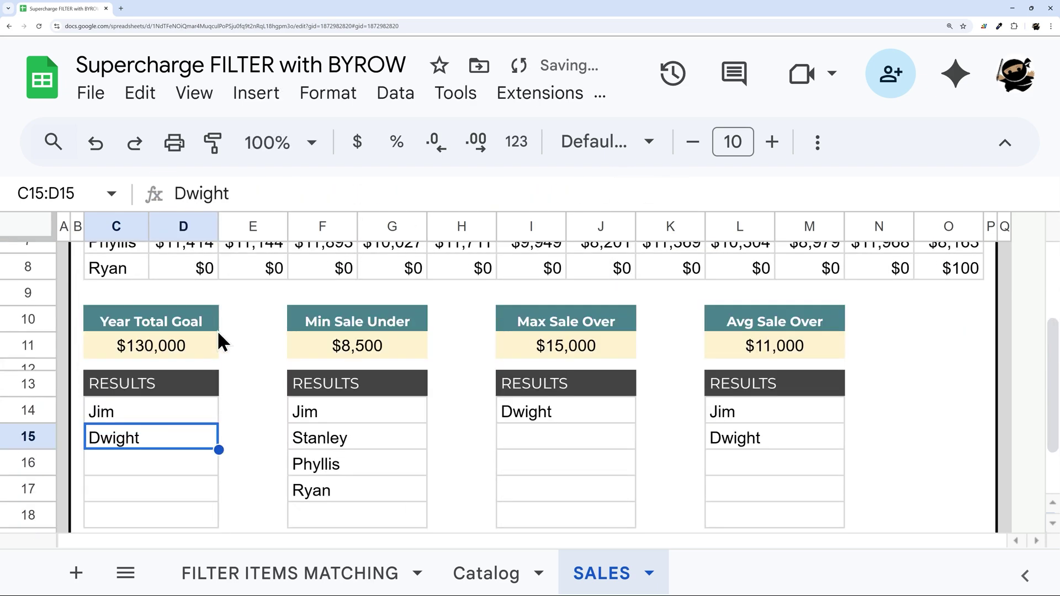
left_click(129, 409)
left_click(132, 438)
scroll(154, 393, "up", 1)
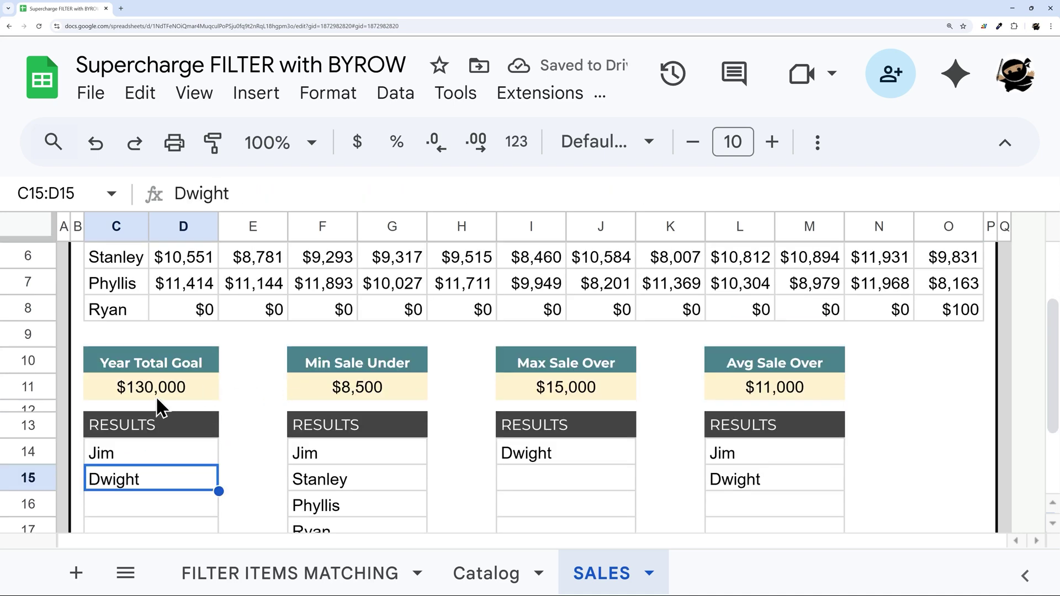
left_click(156, 393)
type("100000")
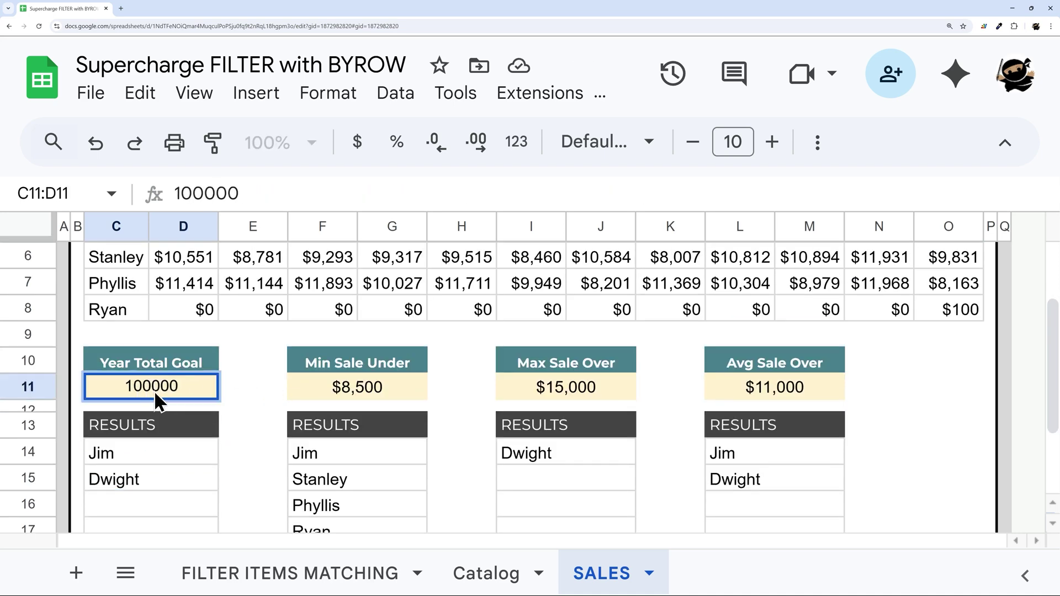
key("Return")
scroll(118, 403, "down", 2)
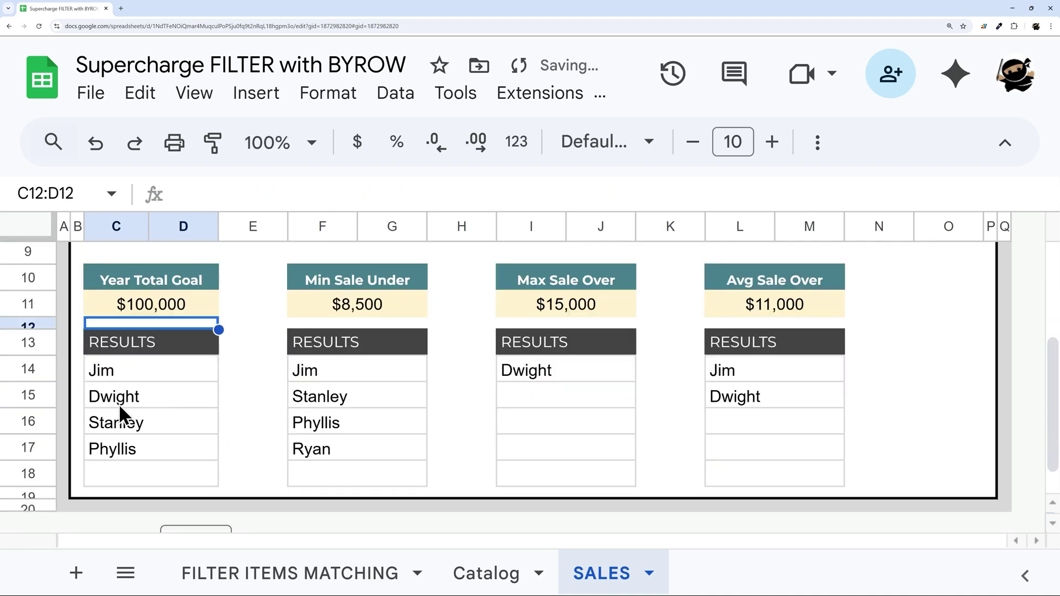
key("Down")
key("Down")
key("ctrl+shift+Down")
Test a Year Total Goal of 90, which adds Ryan to the results.
scroll(276, 408, "up", 3)
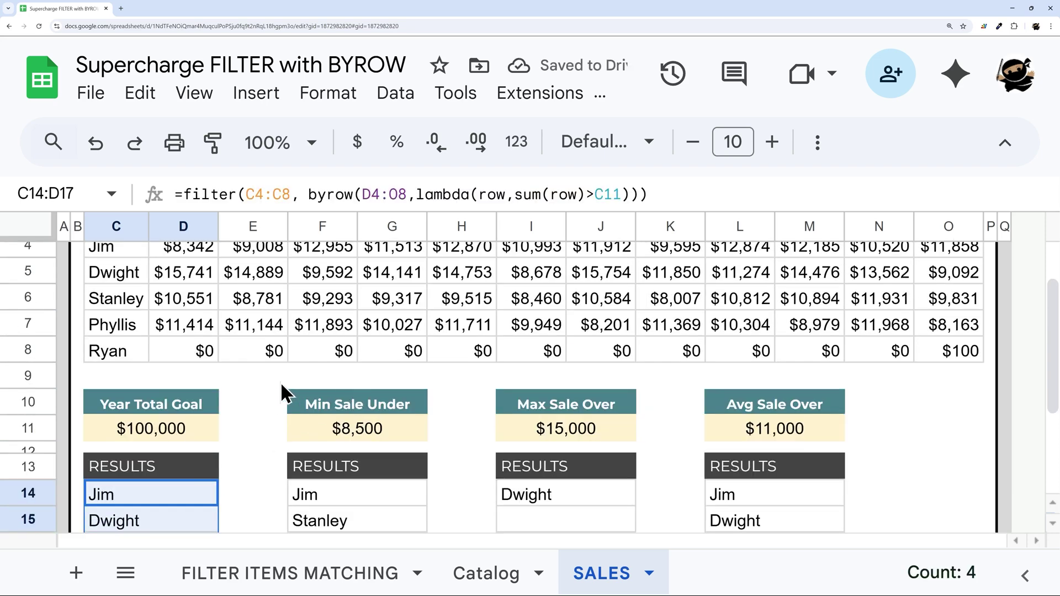
scroll(276, 389, "up", 1)
left_click(175, 464)
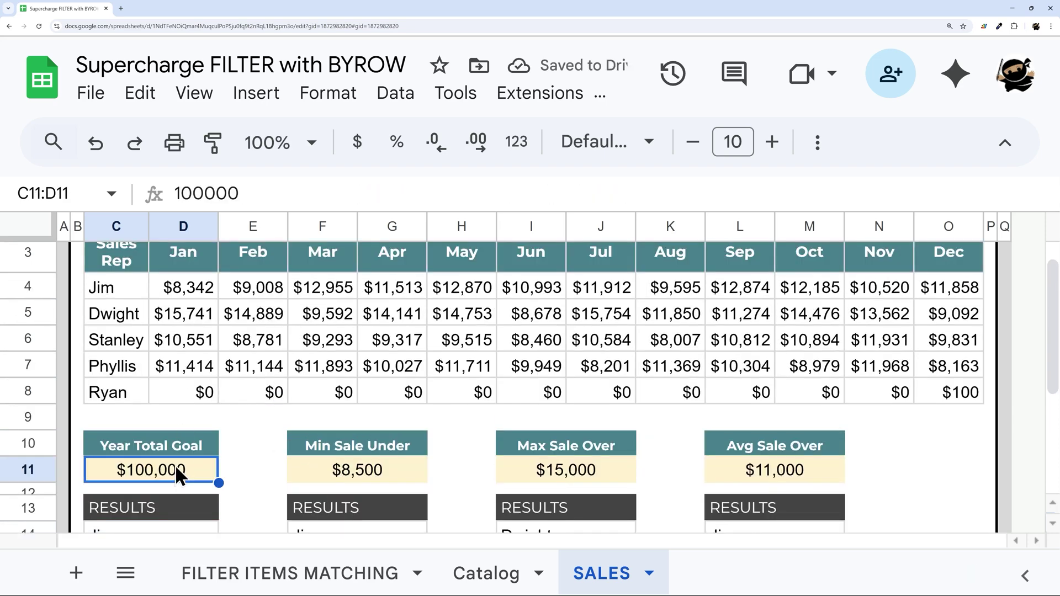
type("90")
key("Return")
scroll(166, 463, "down", 2)
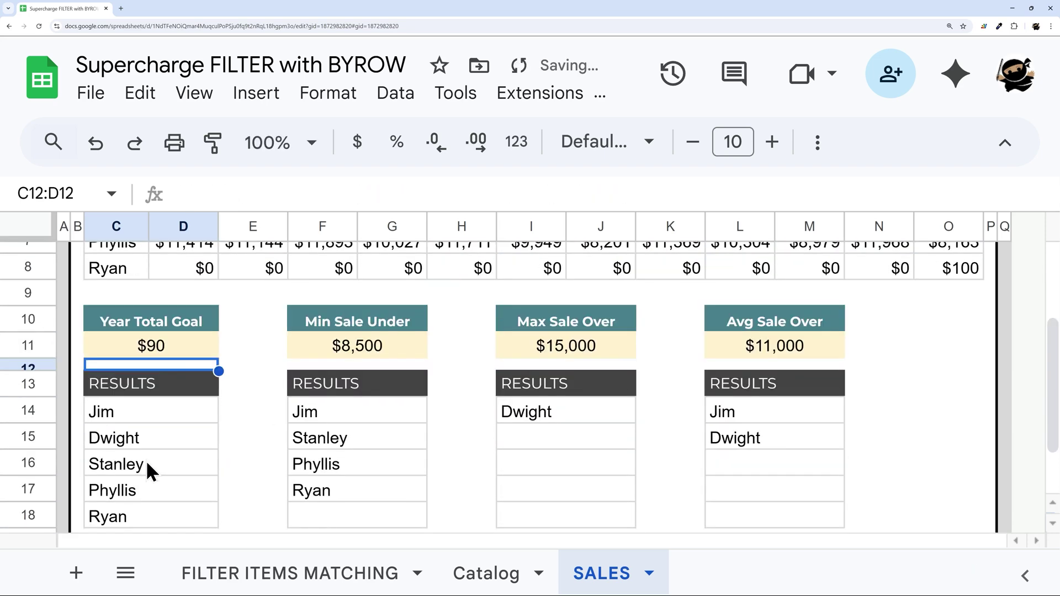
left_click(118, 501)
Restore the Year Total Goal to 100,000.
left_click(171, 351)
scroll(171, 352, "up", 1)
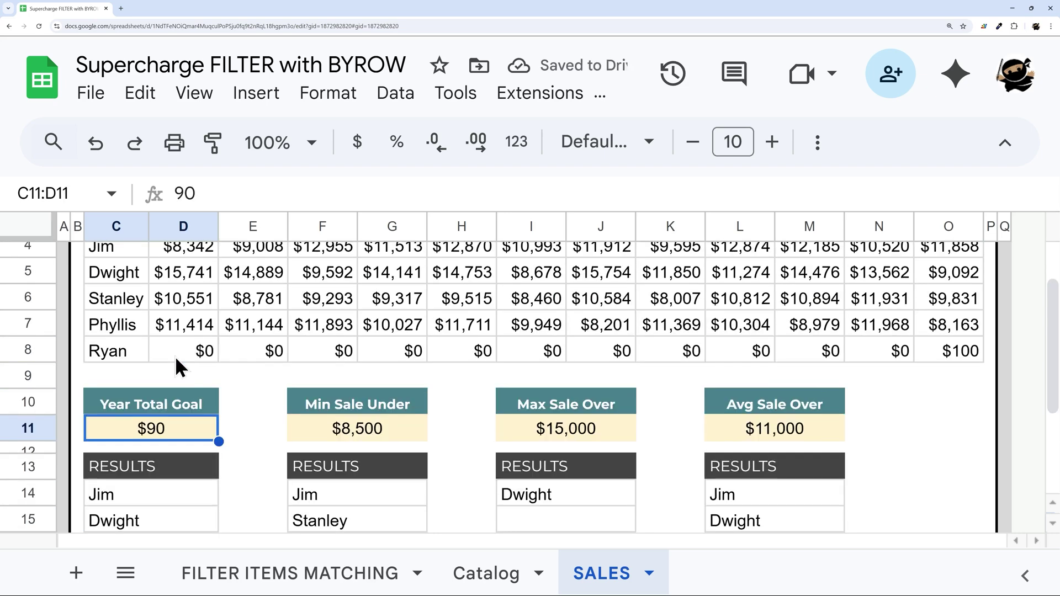
type("100,00")
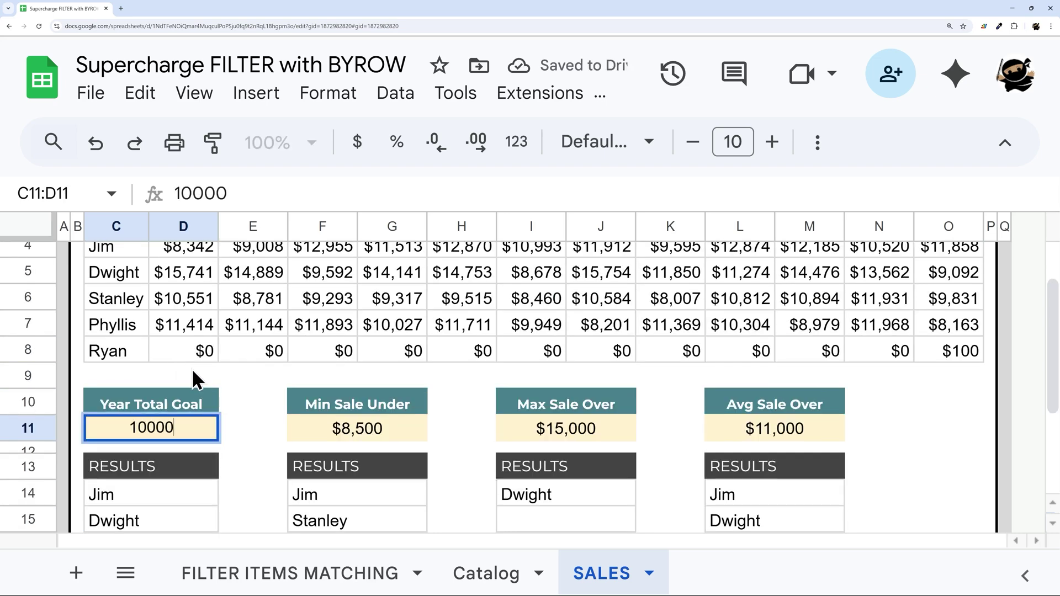
type("0")
key("Return")
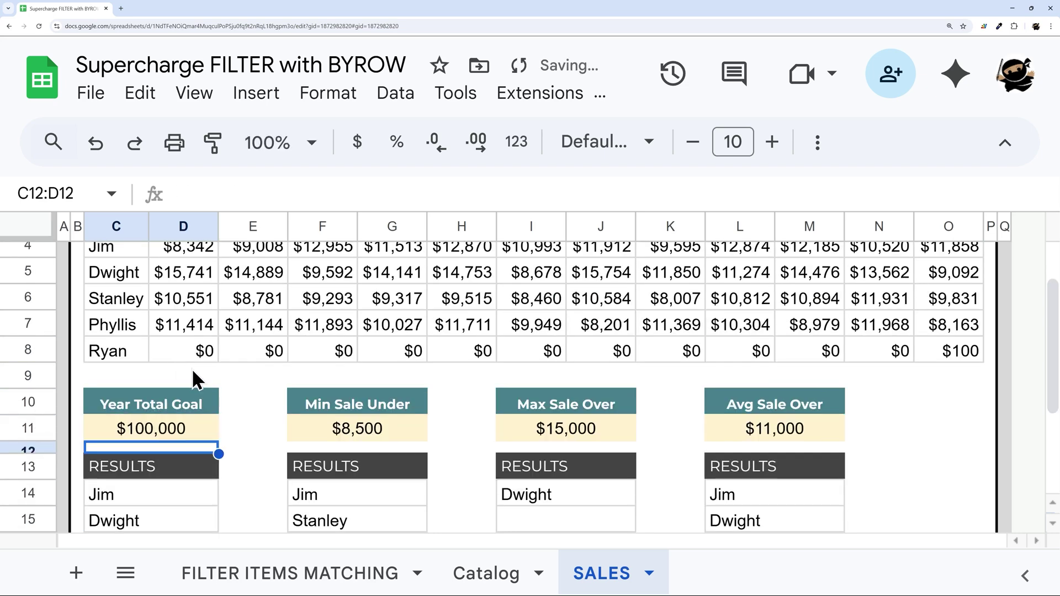
left_click(153, 499)
left_click(654, 194)
left_click_drag(654, 194, 192, 194)
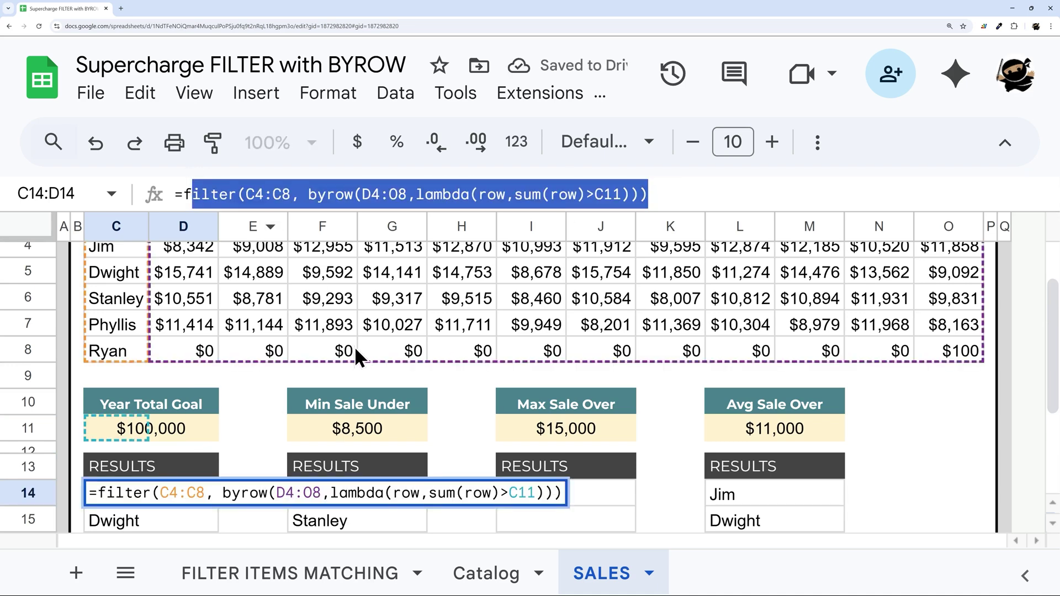
scroll(358, 350, "down", 3)
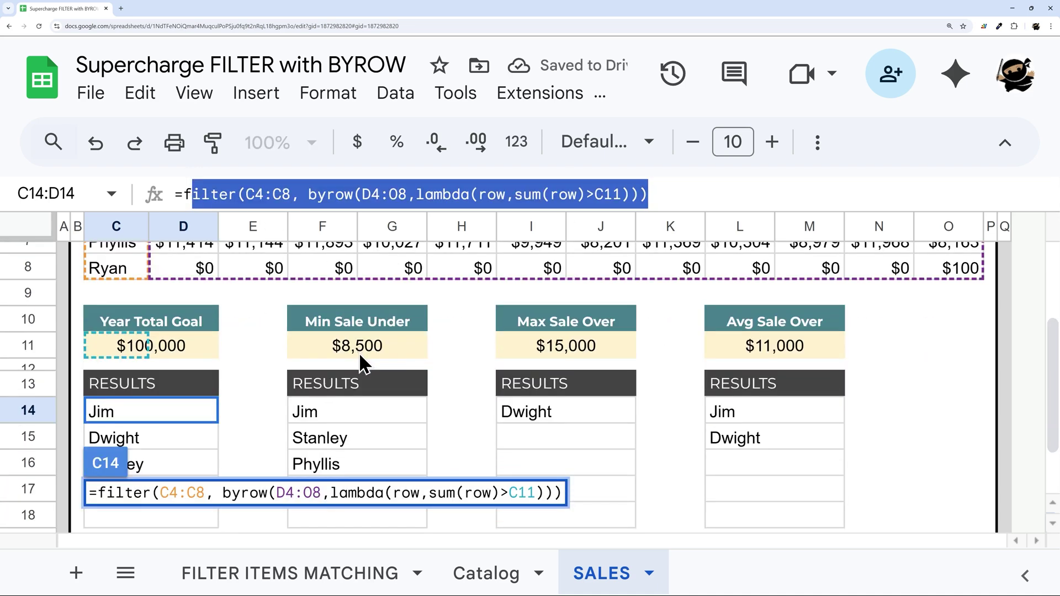
left_click(331, 412)
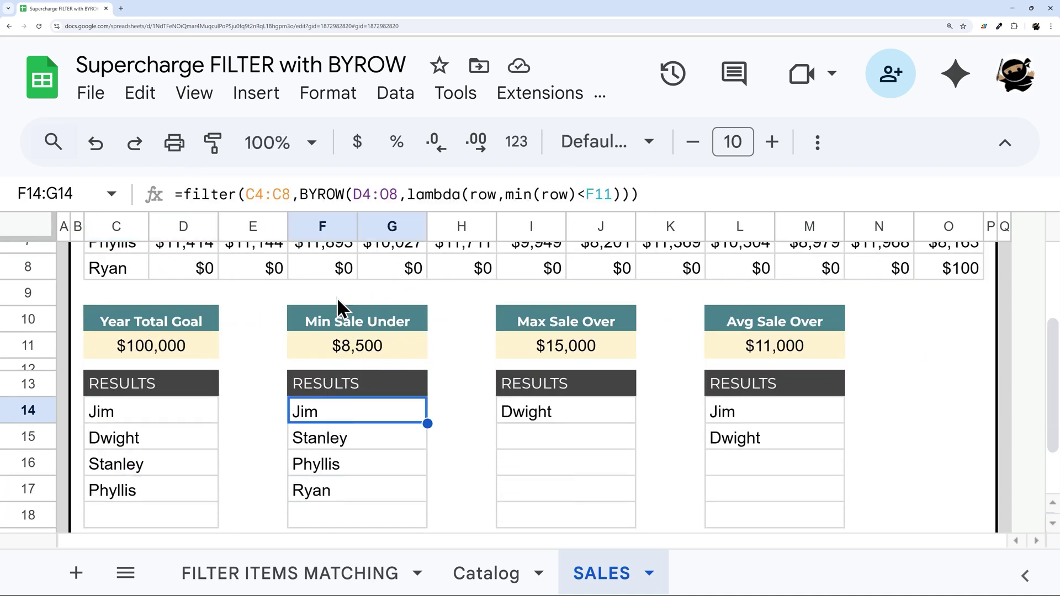
left_click_drag(177, 194, 668, 194)
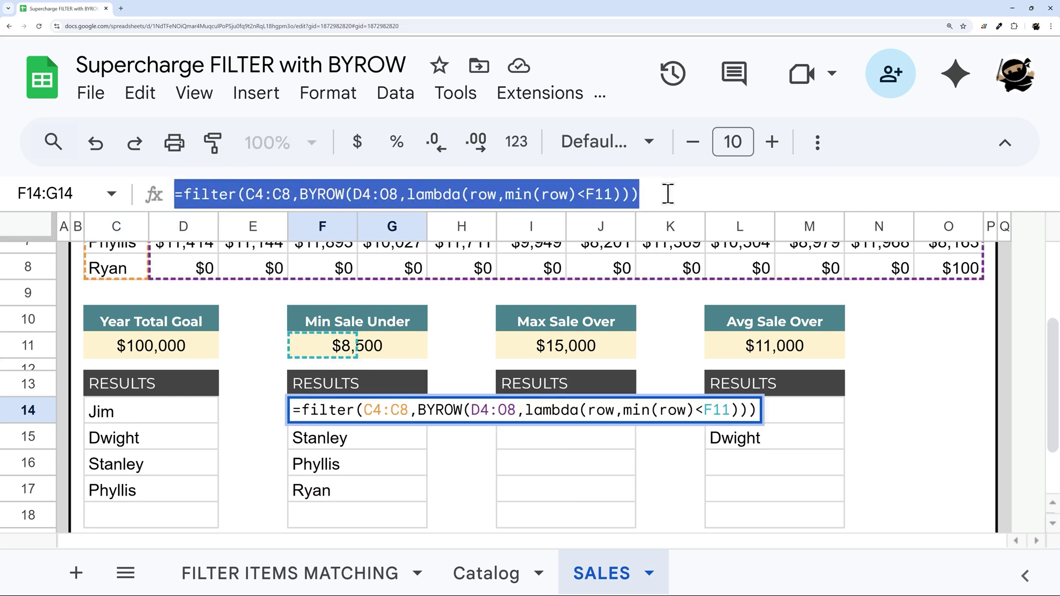
left_click(504, 195)
left_click_drag(504, 194, 616, 194)
type("`")
key("Escape")
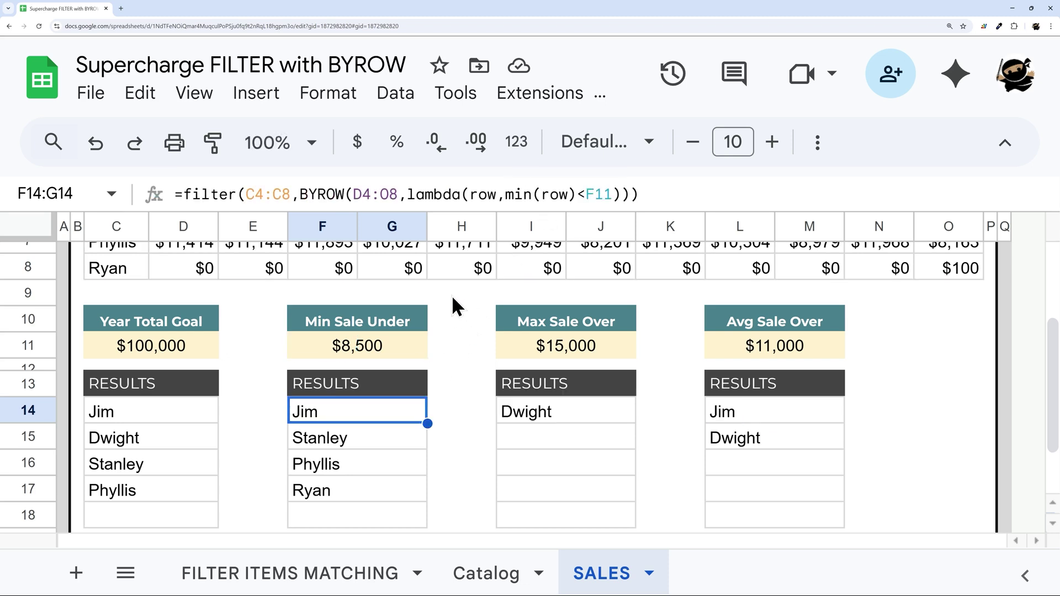
left_click(149, 412)
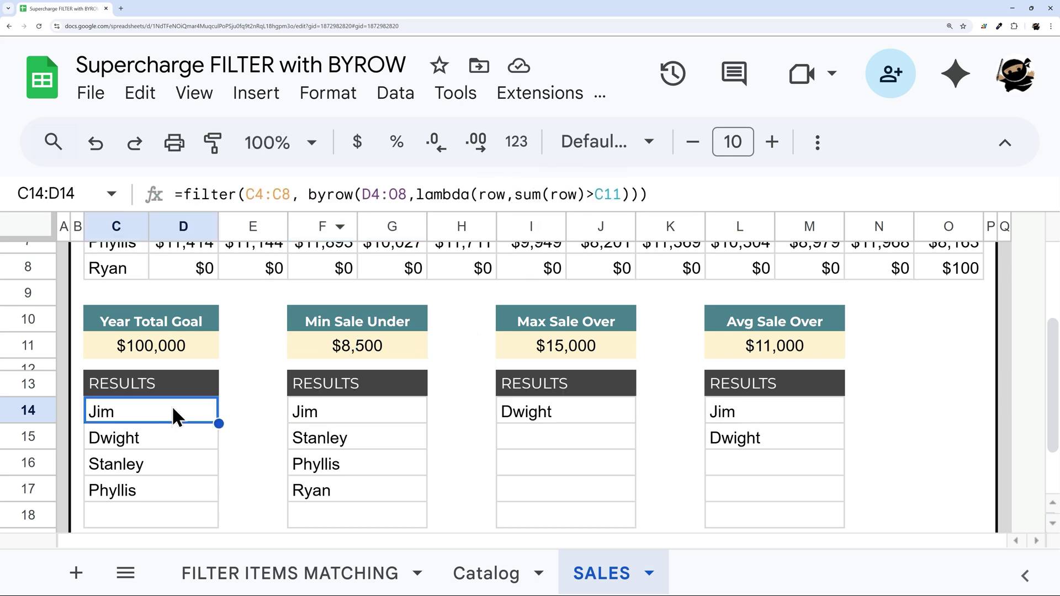
left_click_drag(514, 194, 583, 196)
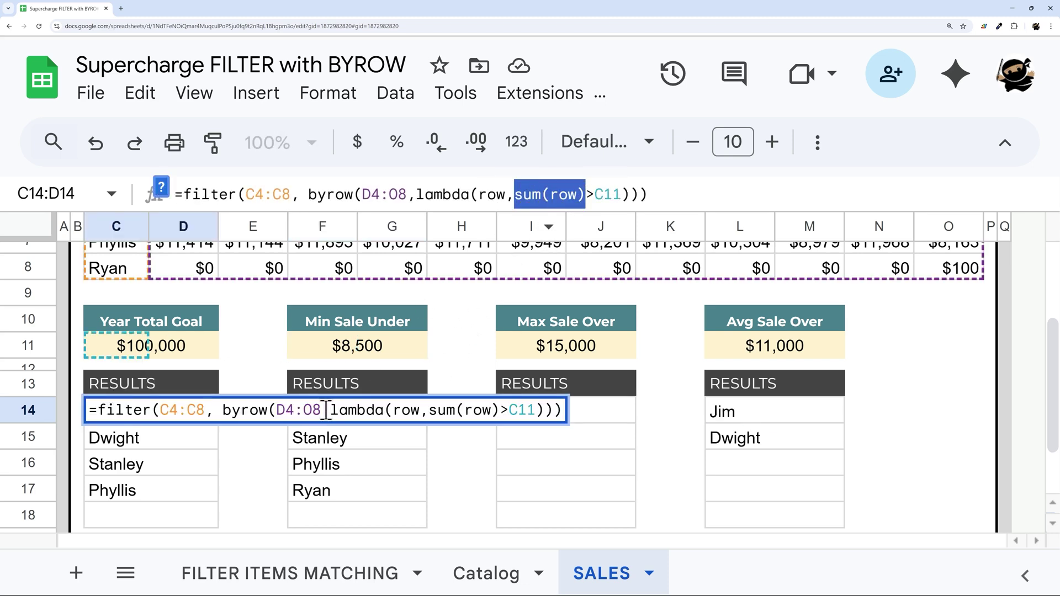
left_click(317, 463)
key("Escape")
left_click(332, 410)
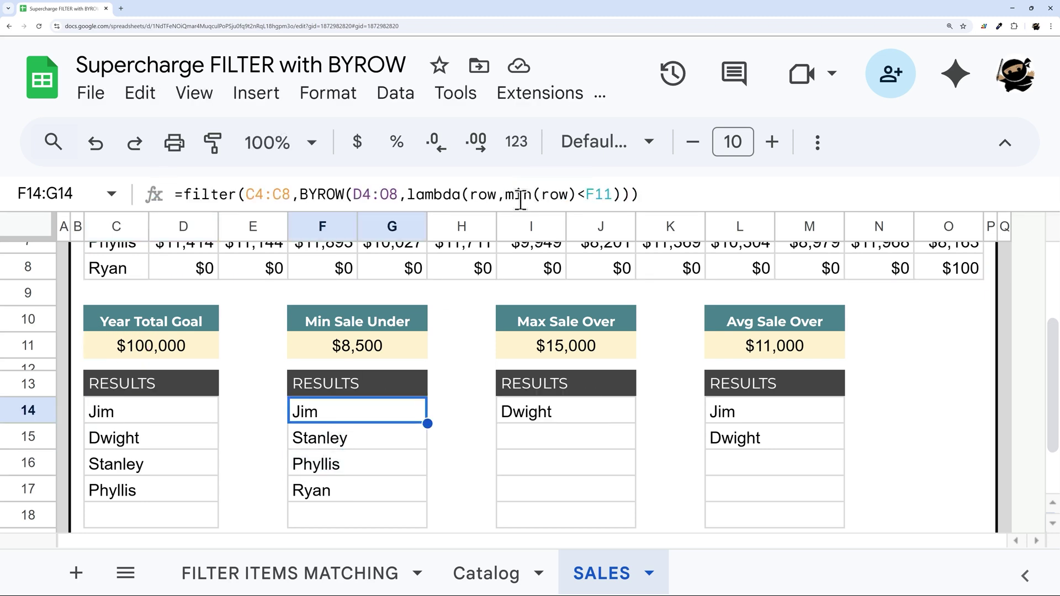
left_click_drag(506, 194, 578, 194)
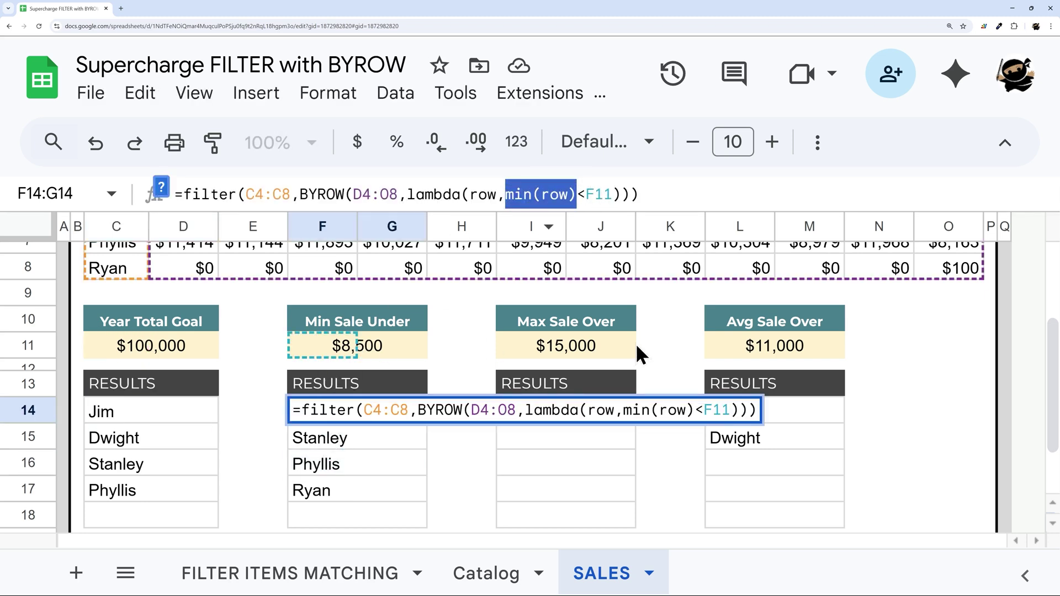
key("Escape")
left_click(547, 409)
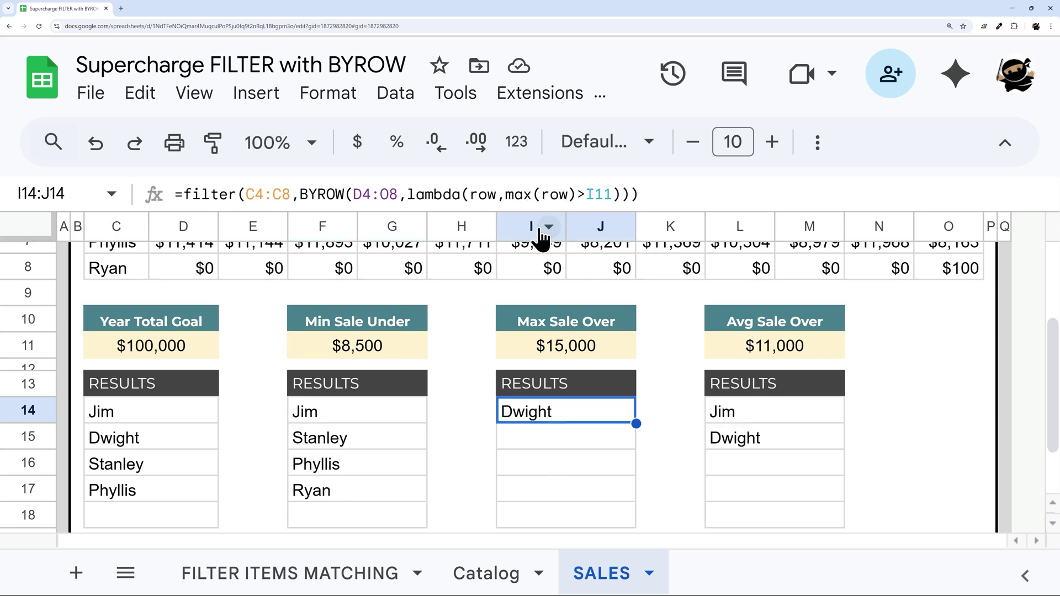
left_click_drag(507, 190, 577, 194)
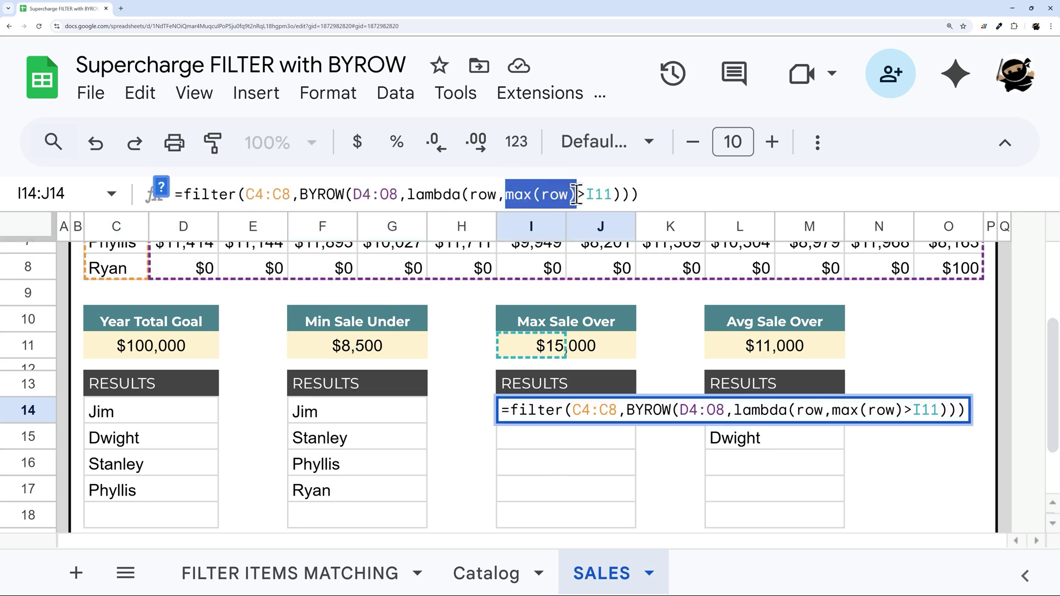
key("Escape")
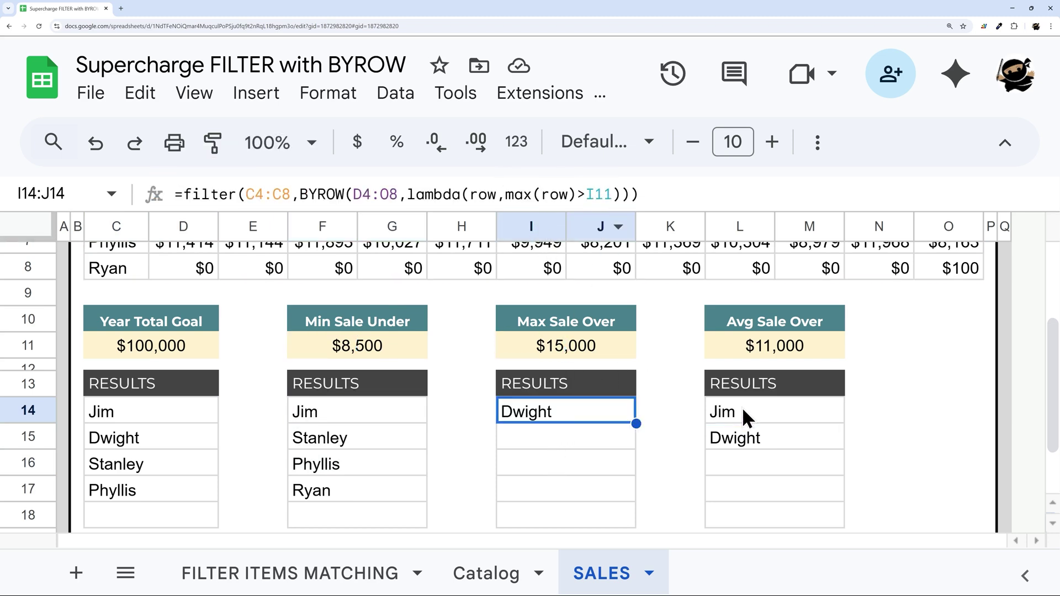
left_click(743, 410)
left_click_drag(505, 195, 647, 194)
left_click(503, 195)
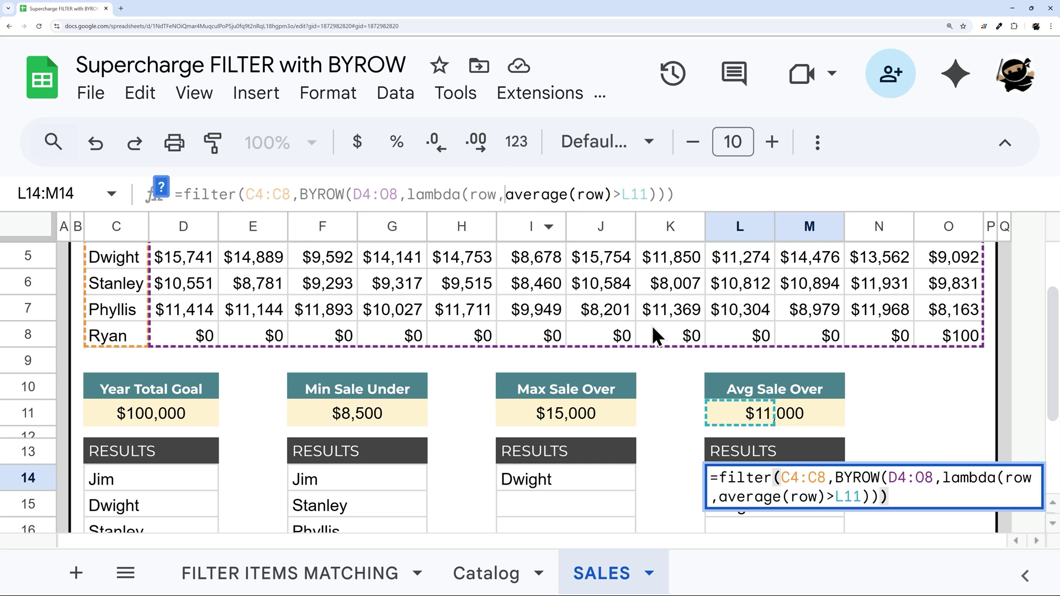
key("Escape")
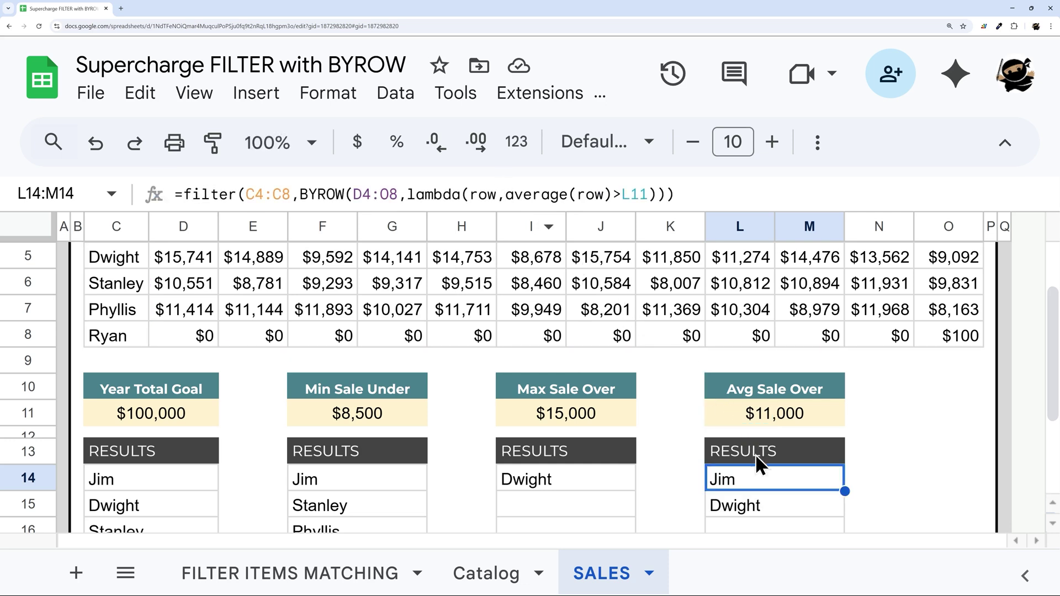
double_click(306, 194)
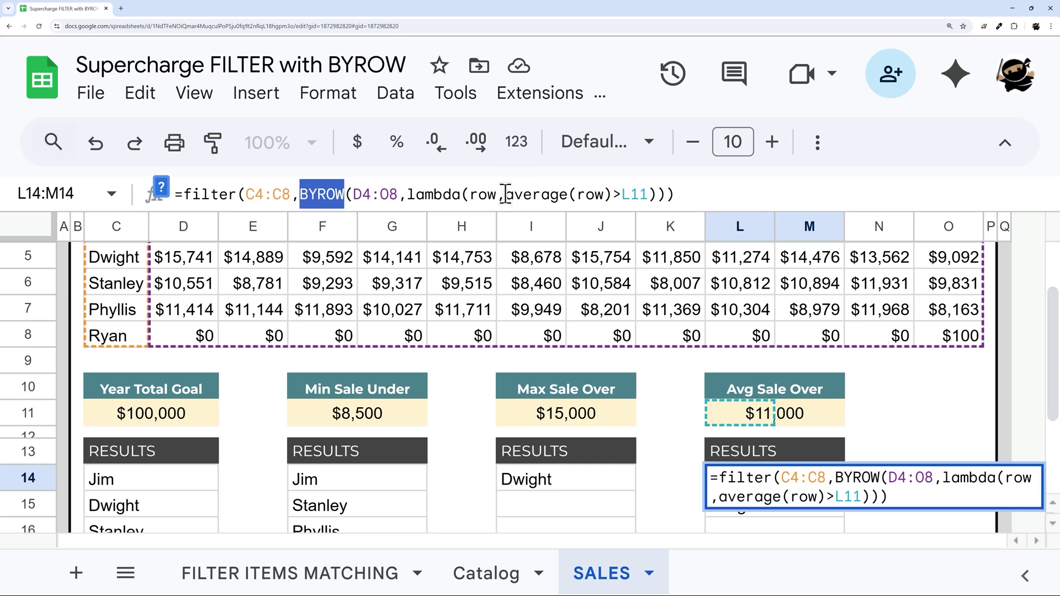
left_click_drag(506, 195, 649, 194)
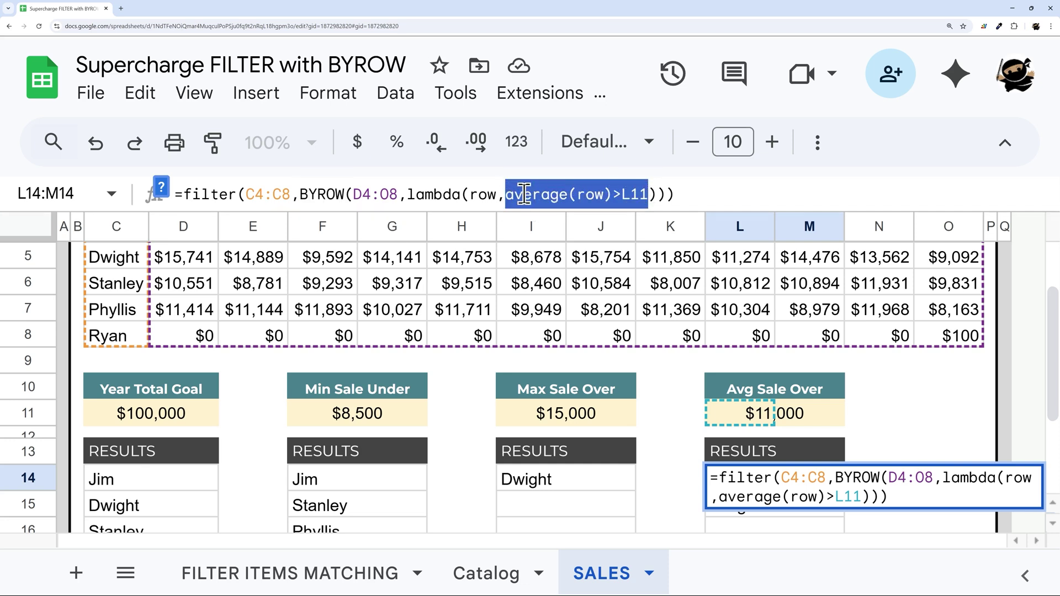
left_click(469, 194)
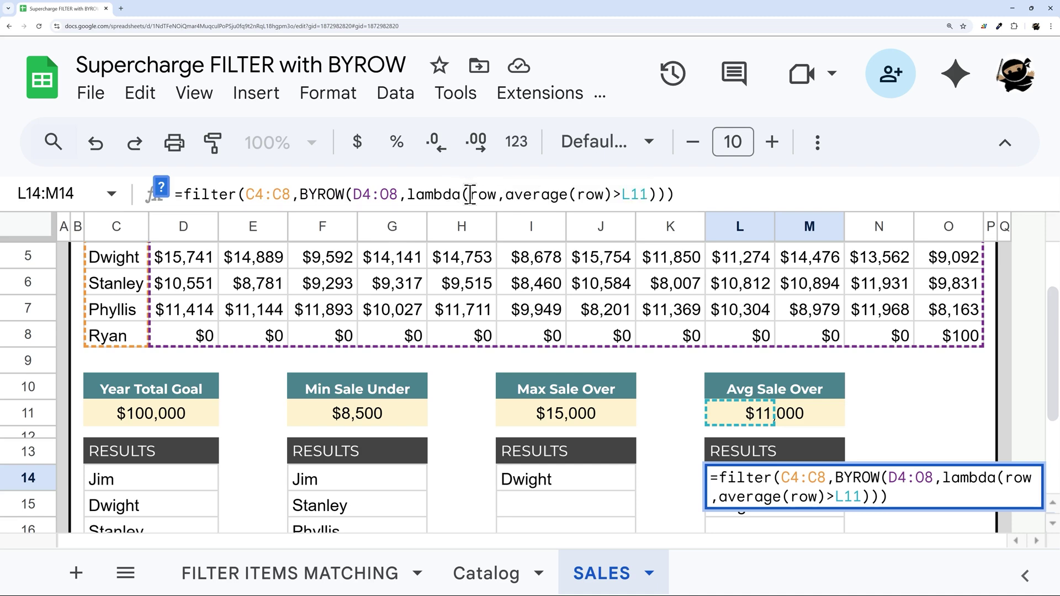
double_click(483, 195)
key("Escape")
scroll(667, 409, "up", 1)
left_click(667, 409)
scroll(667, 409, "up", 2)
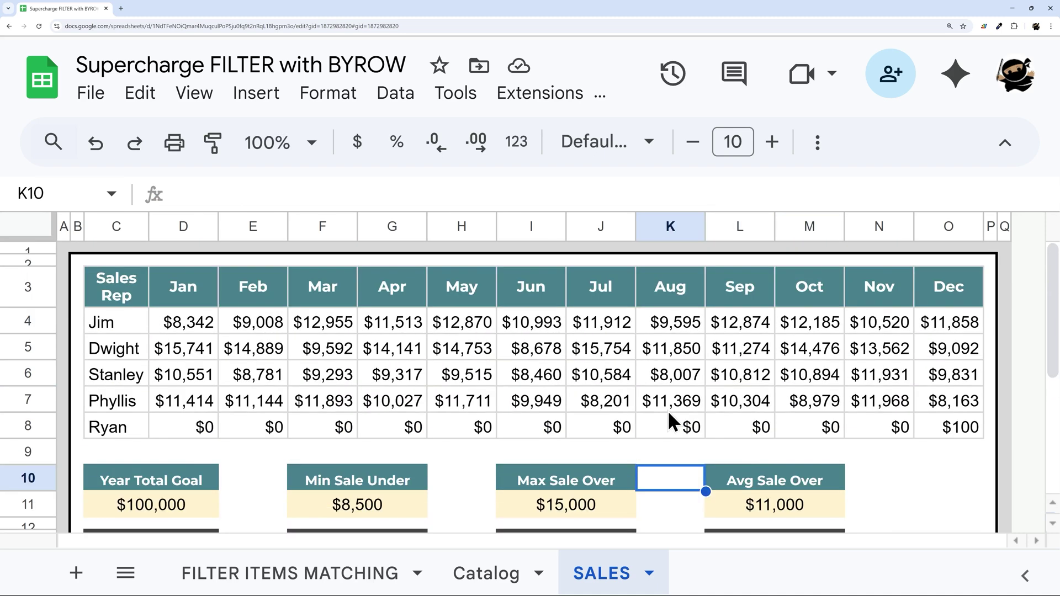
scroll(631, 396, "down", 2)
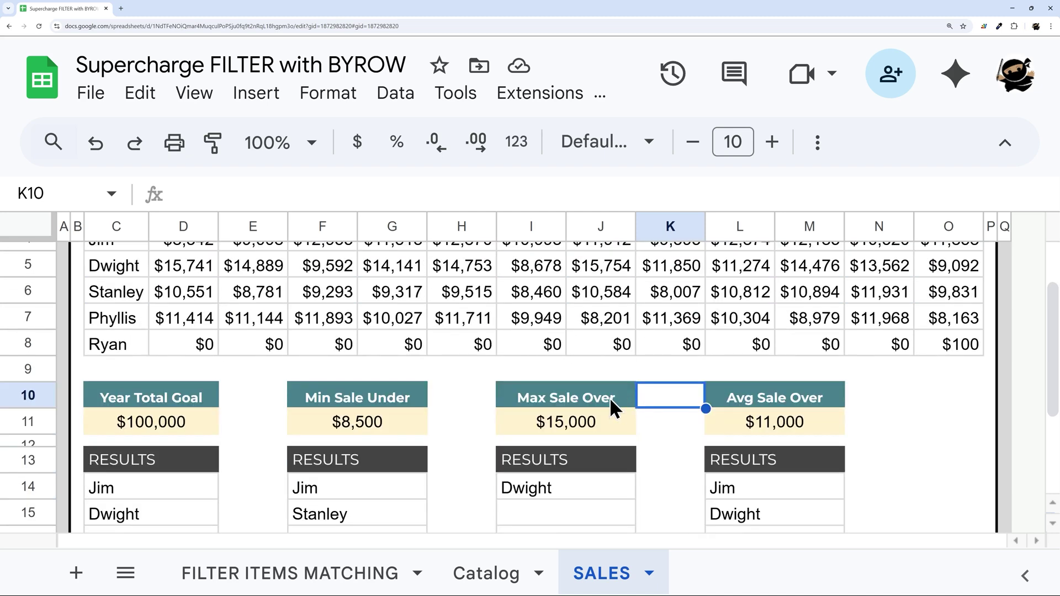
left_click(761, 488)
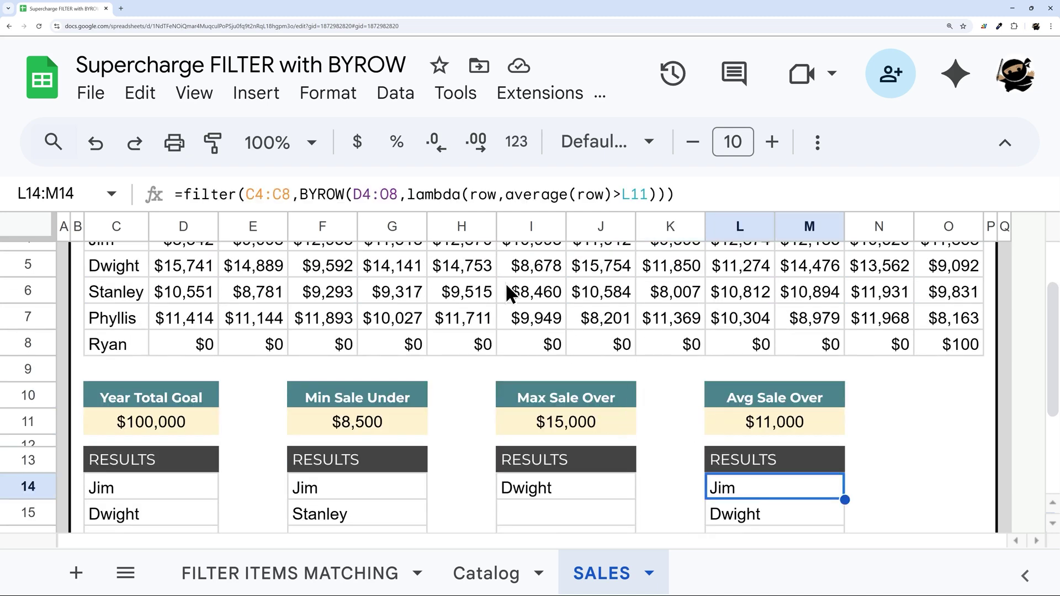